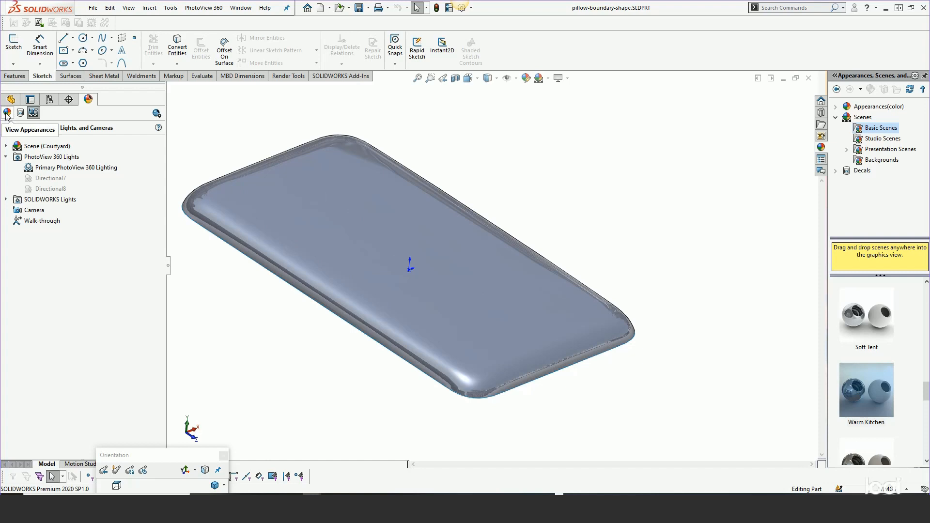
Roll the model back to just above Surface-Knit1 and delete Boundary-Surface1 together with its dependent trim, boundary, knit and mirror features
click(7, 112)
click(11, 99)
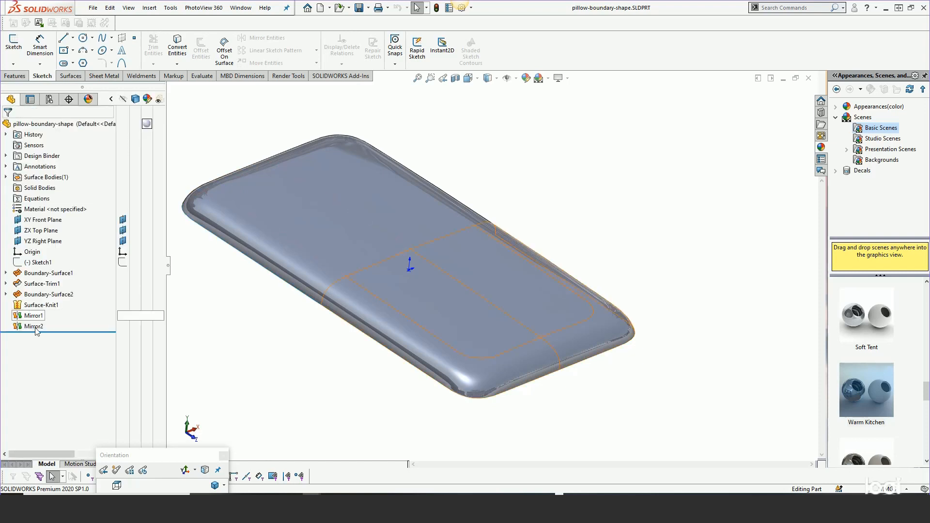
drag(60, 331, 57, 300)
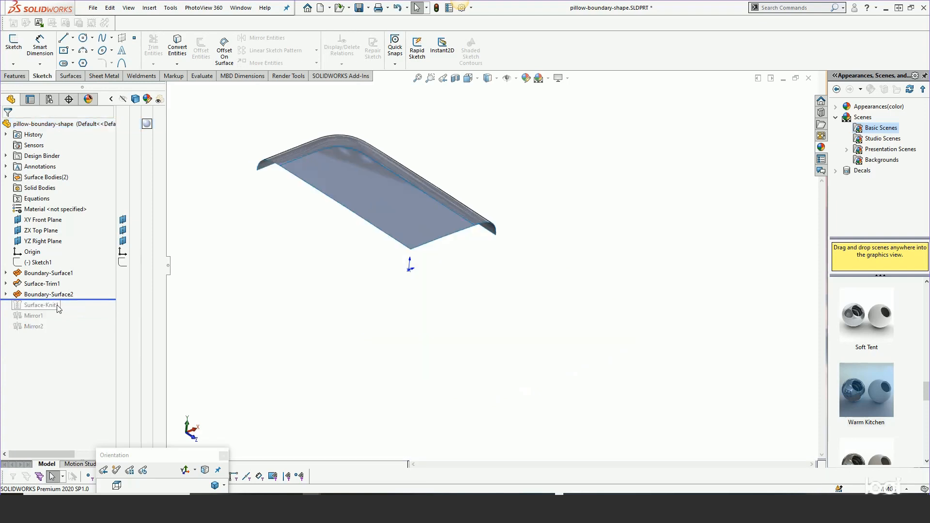
click(34, 294)
shift+click(32, 275)
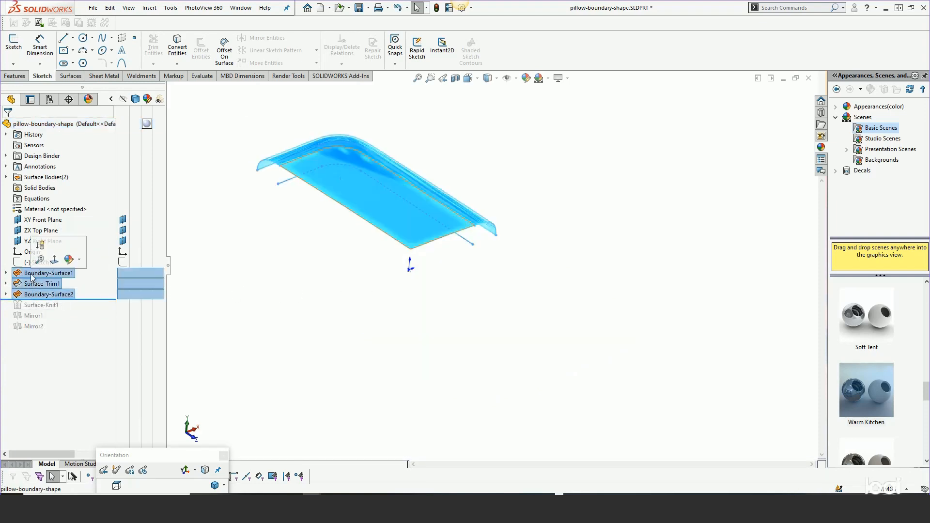
key(Delete)
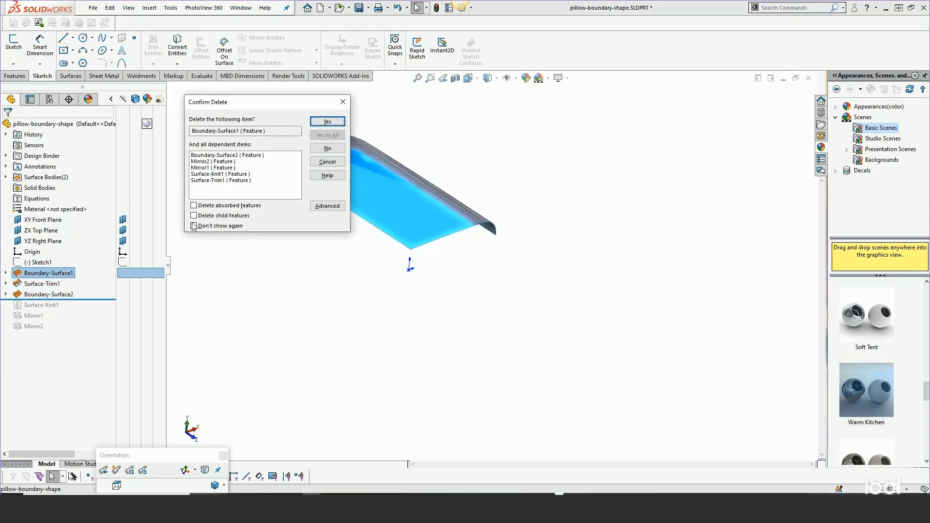
click(322, 122)
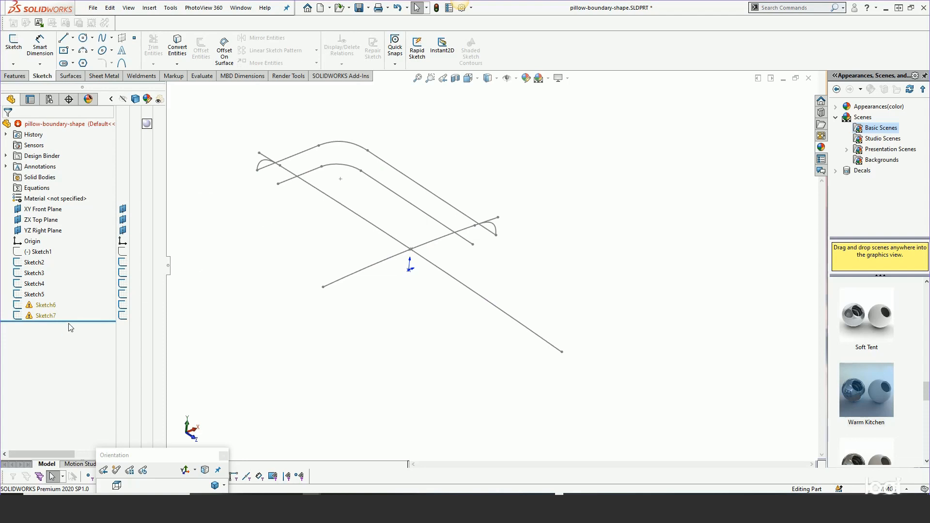
Roll the model back to directly below Sketch3 and show the rectangular outline Sketch1
mouse_move(73, 320)
mouse_down()
mouse_move(75, 255)
mouse_move(57, 277)
mouse_up()
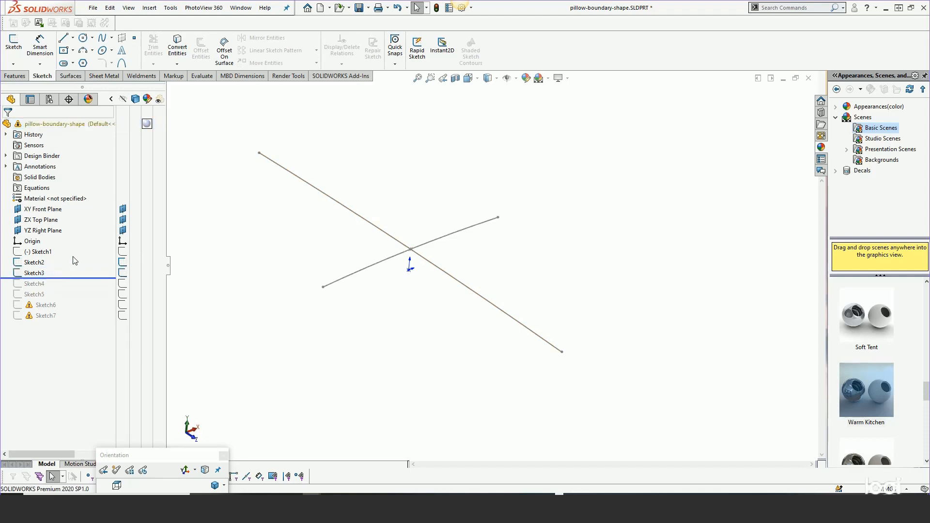
click(30, 251)
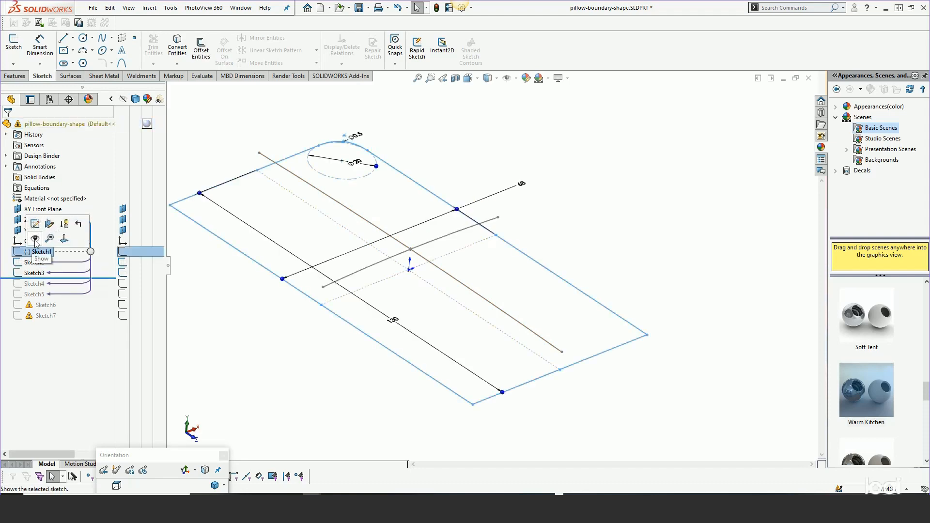
click(34, 240)
mouse_move(549, 271)
middle_down()
mouse_move(479, 275)
mouse_move(521, 237)
mouse_move(457, 237)
mouse_move(455, 216)
middle_up()
key(Escape)
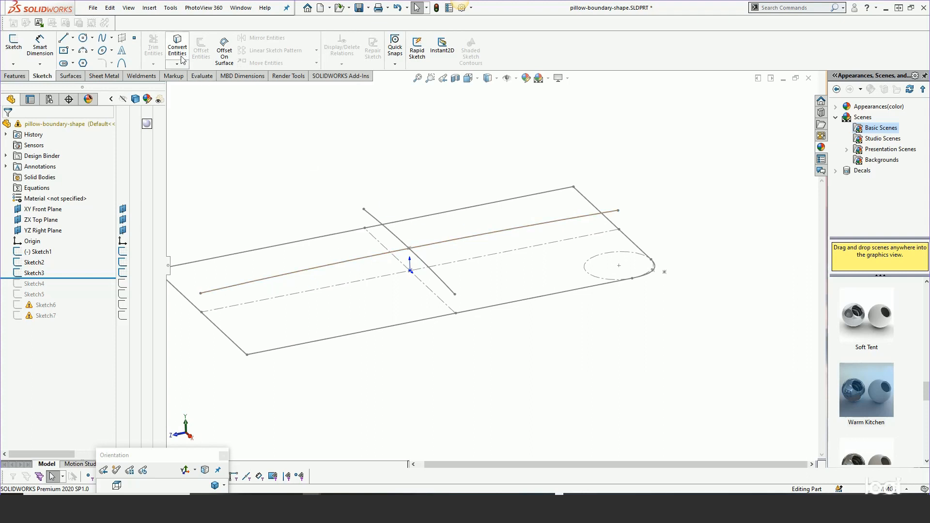
Create a boundary surface with Sketch2 as the Direction 1 curve and Sketch3 as the Direction 2 curve
click(76, 80)
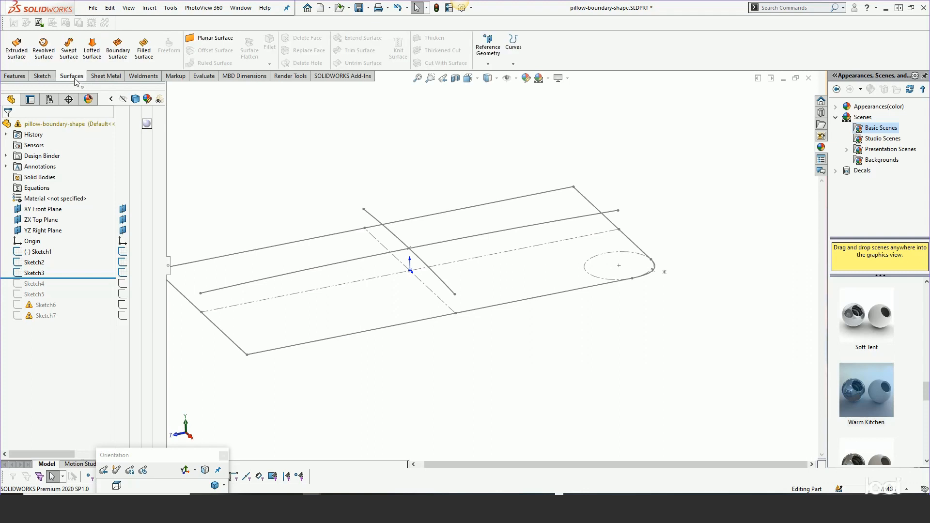
click(111, 54)
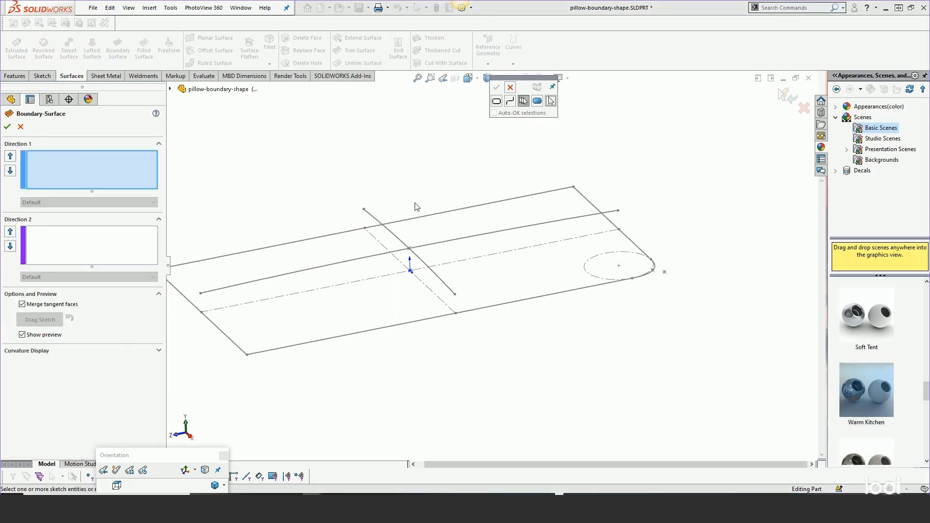
click(510, 88)
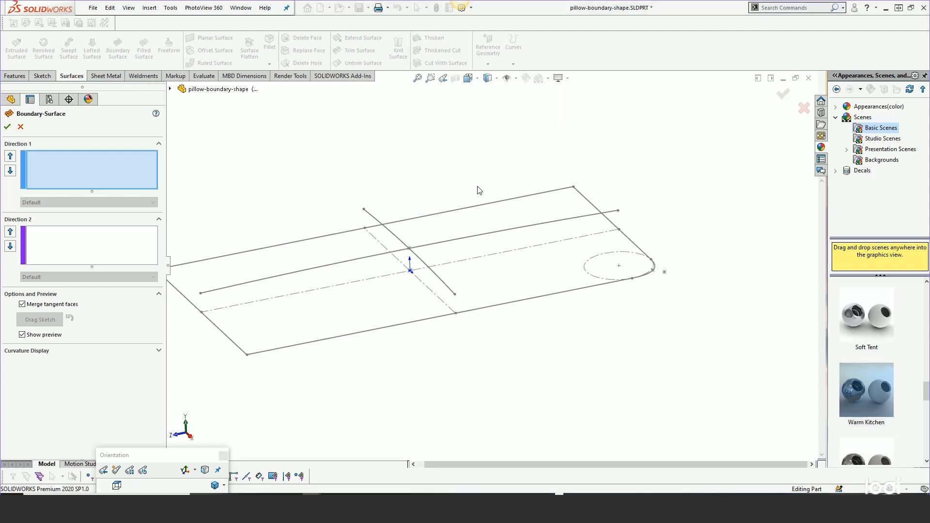
click(442, 246)
click(98, 254)
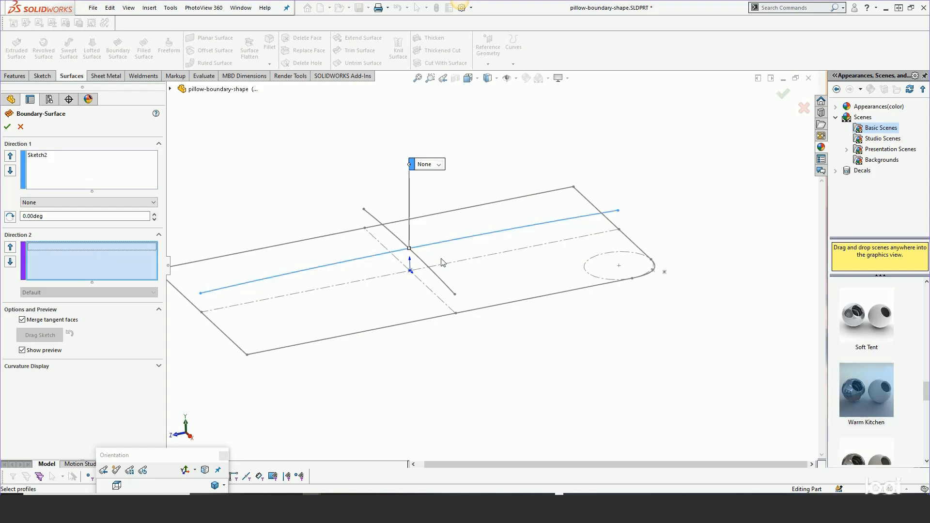
click(423, 263)
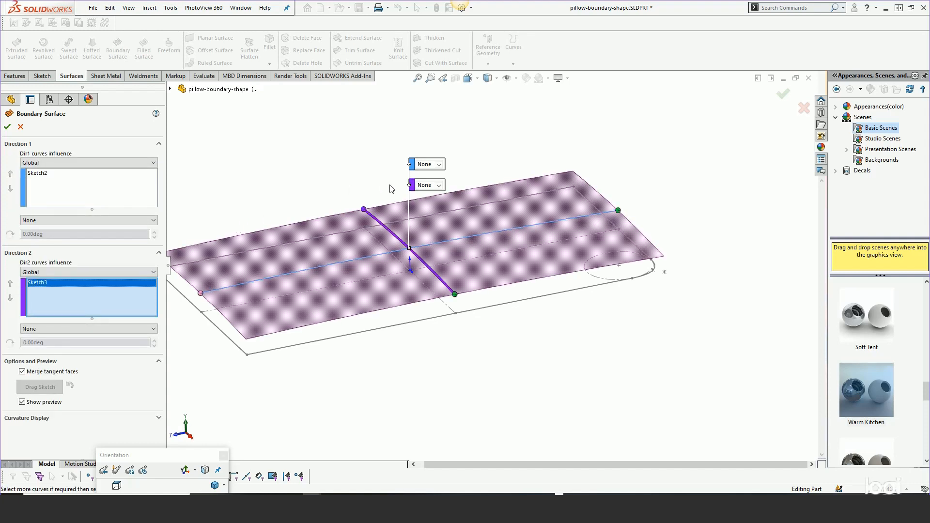
click(8, 127)
Roll forward past Sketch4 to examine it against the boundary surface, and return the rollback position to directly below Boundary-Surface1
mouse_move(440, 254)
middle_down()
mouse_move(438, 276)
mouse_move(379, 197)
mouse_move(438, 307)
mouse_move(436, 224)
mouse_move(394, 181)
mouse_move(436, 174)
middle_up()
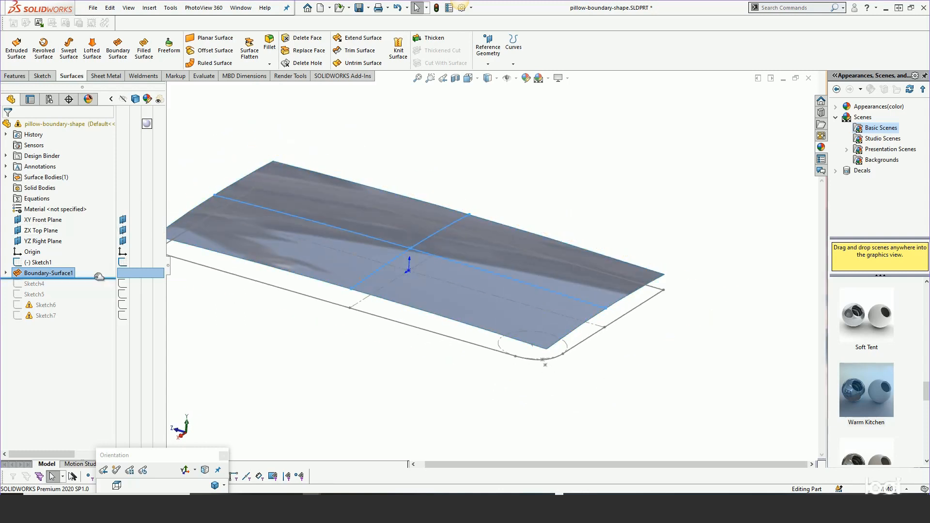
drag(97, 278, 94, 289)
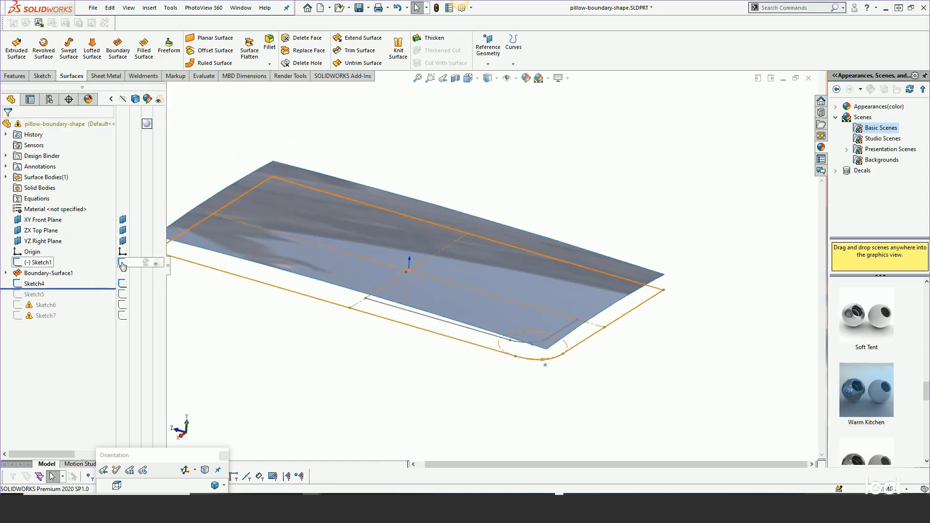
click(39, 284)
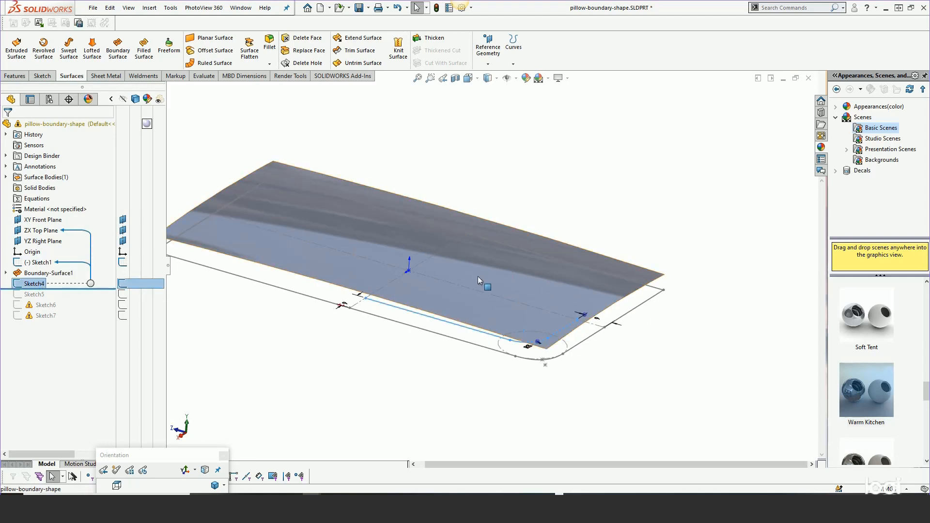
click(438, 234)
click(367, 129)
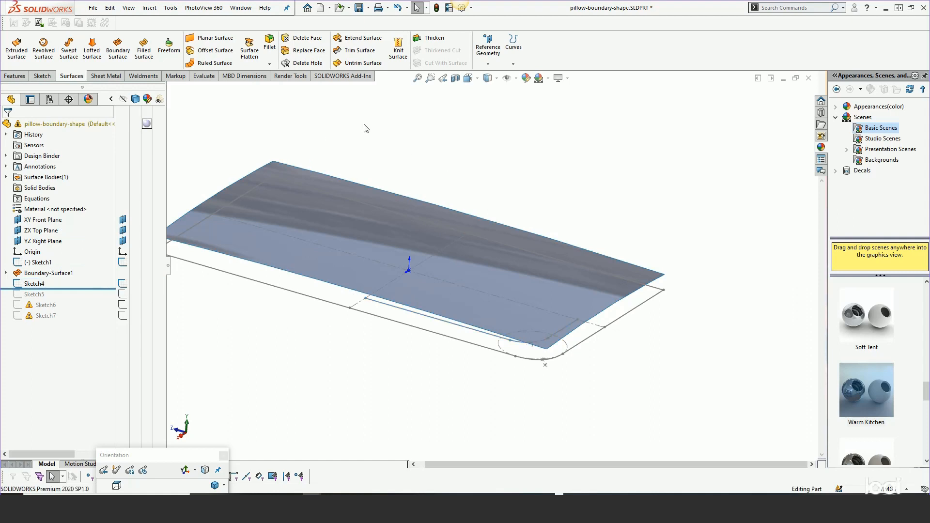
drag(63, 289, 63, 280)
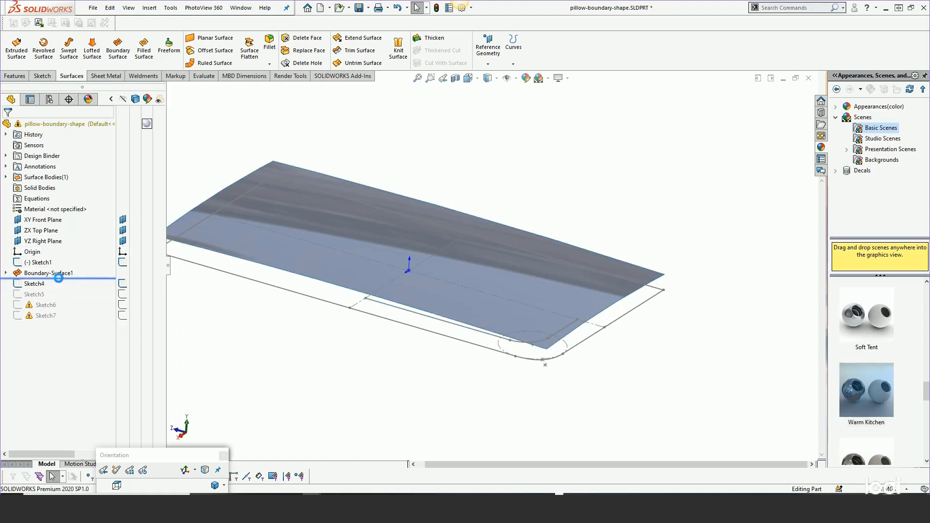
Edit Boundary-Surface1 and remove Sketch2 from Direction 1 and Sketch3 from Direction 2
click(46, 273)
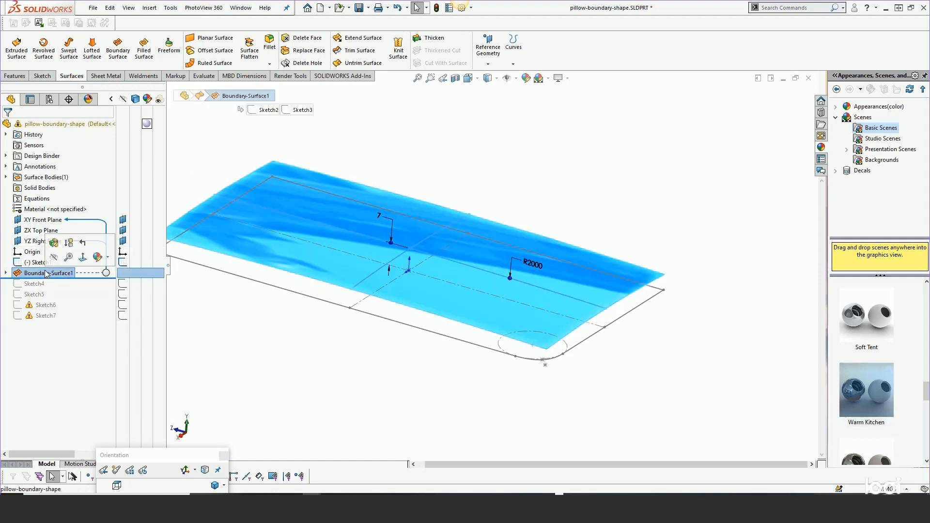
click(54, 243)
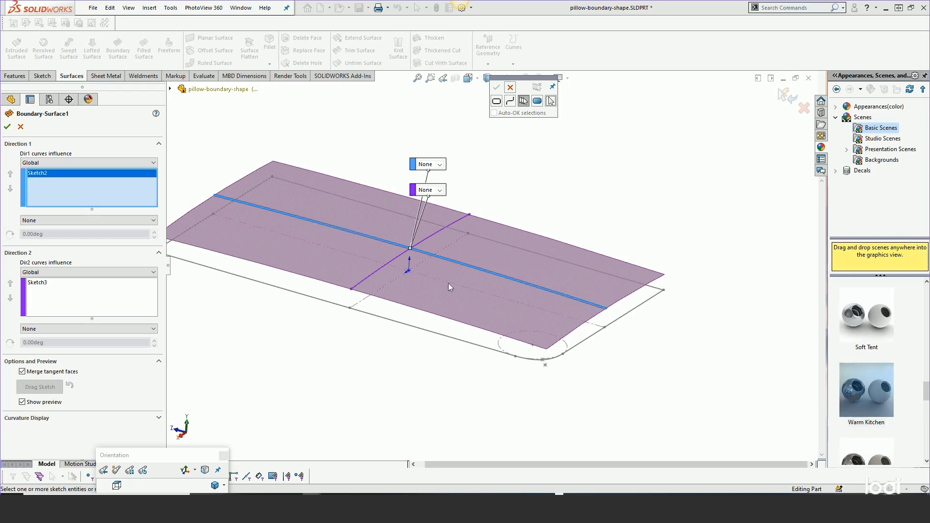
click(510, 87)
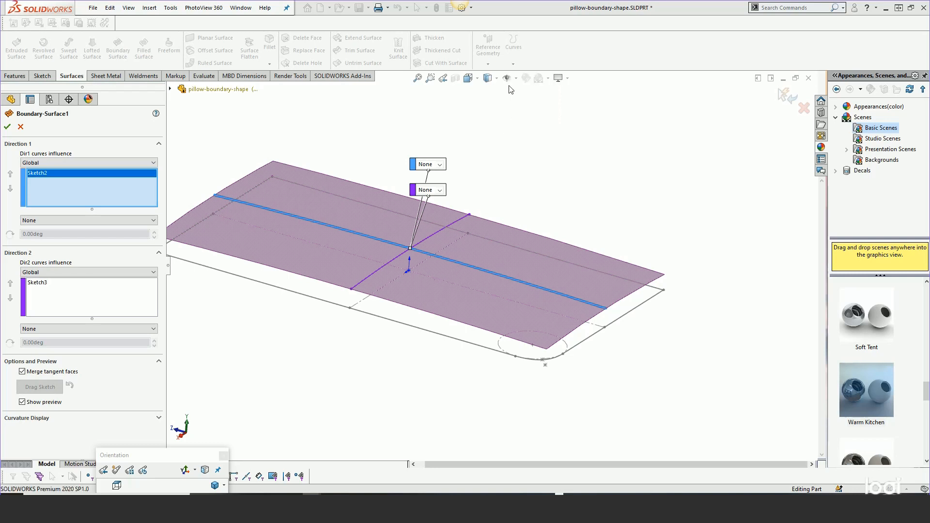
right_click(50, 173)
click(66, 198)
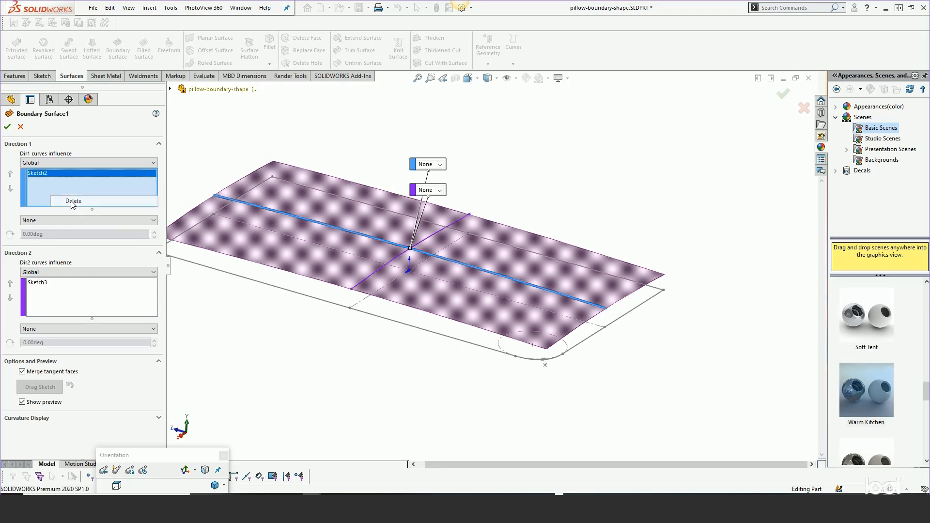
right_click(44, 236)
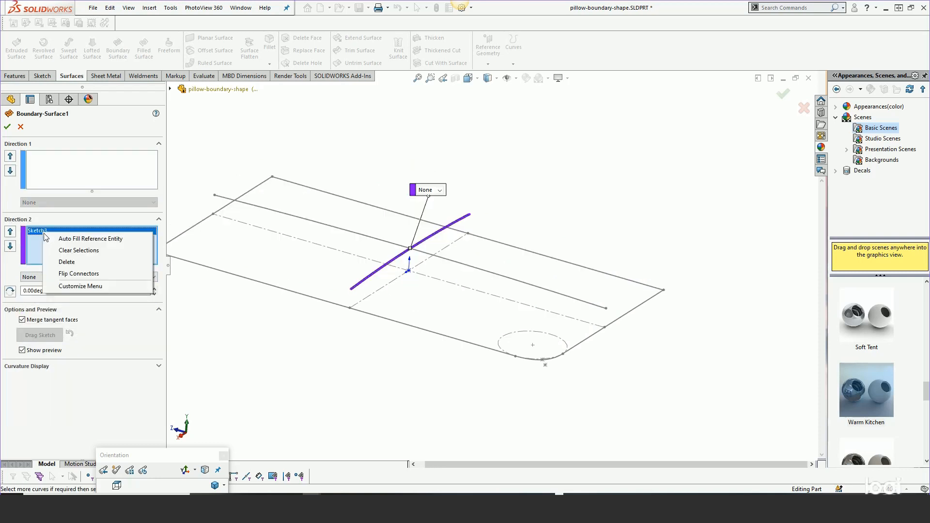
click(67, 261)
Set Direction 1 with the SelectionManager to the half of Sketch3 from its crossing with Sketch2 towards the rounded-corner side
click(63, 167)
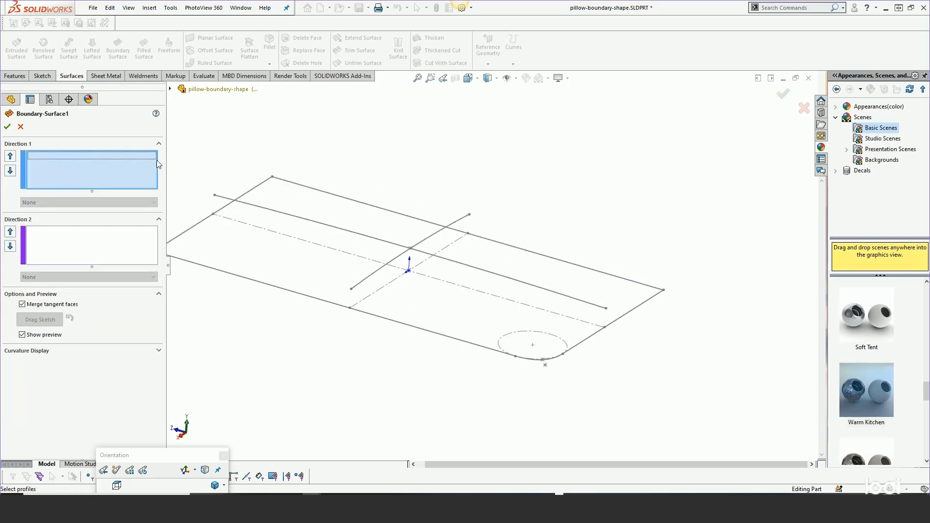
right_click(233, 130)
click(262, 164)
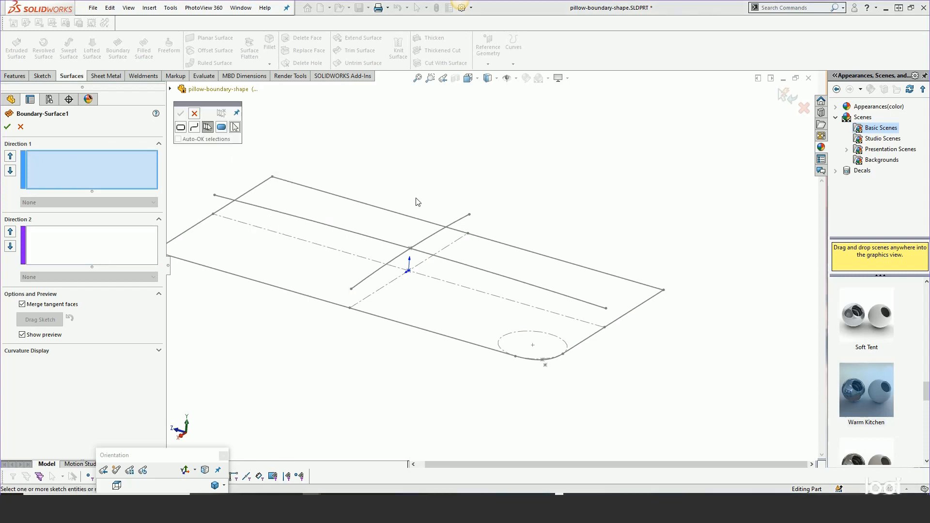
click(425, 243)
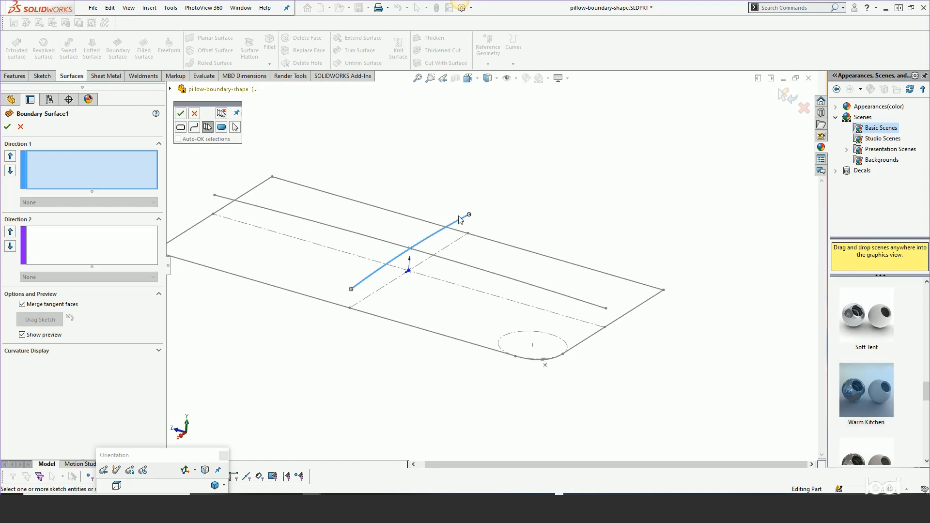
drag(468, 216, 411, 250)
click(400, 260)
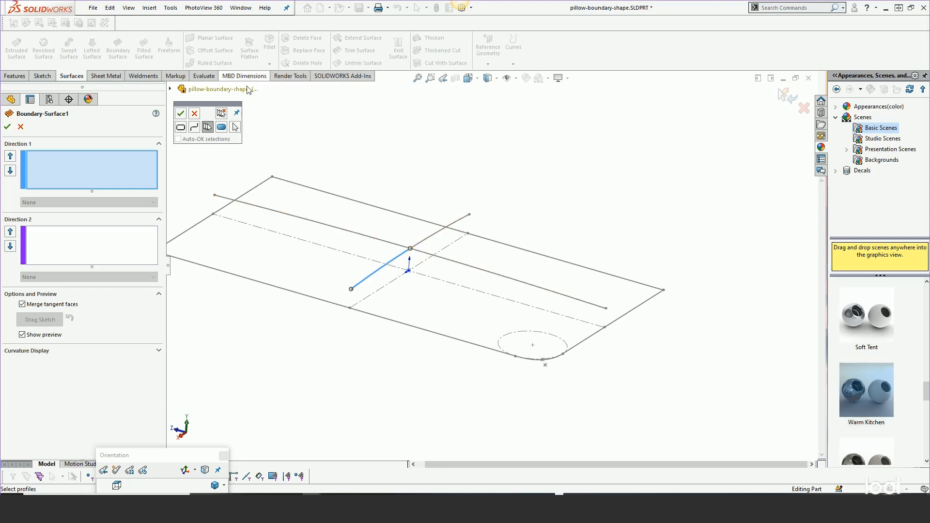
click(182, 114)
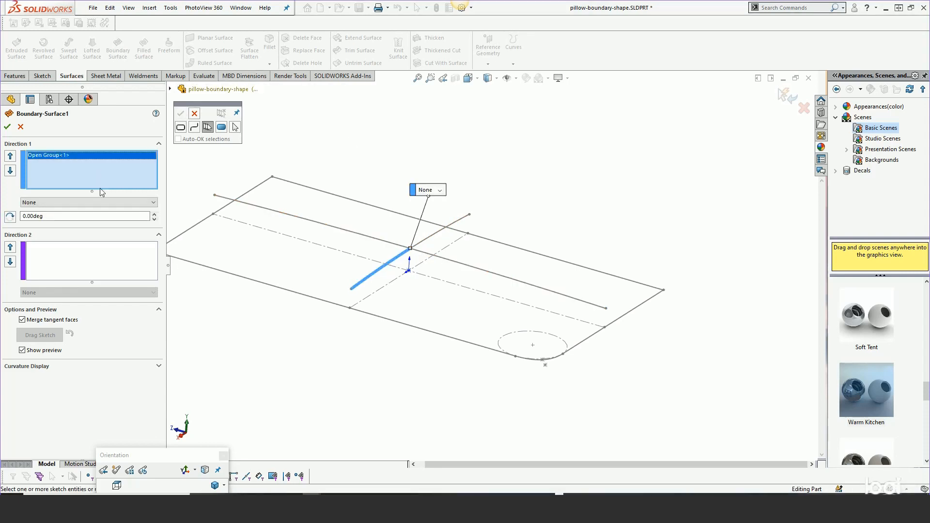
Set Direction 2 to the half of Sketch2 from the crossing towards the rounded corner, and finish the quarter boundary surface
click(68, 255)
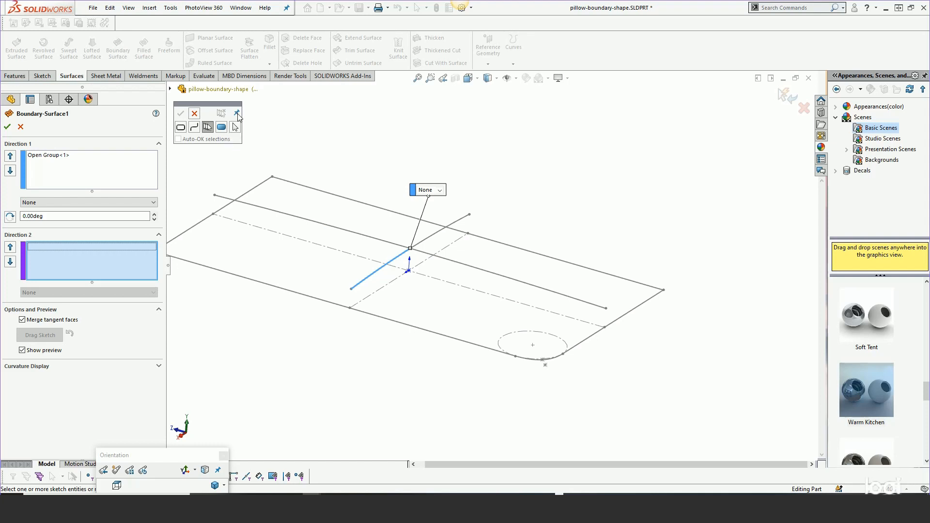
click(356, 237)
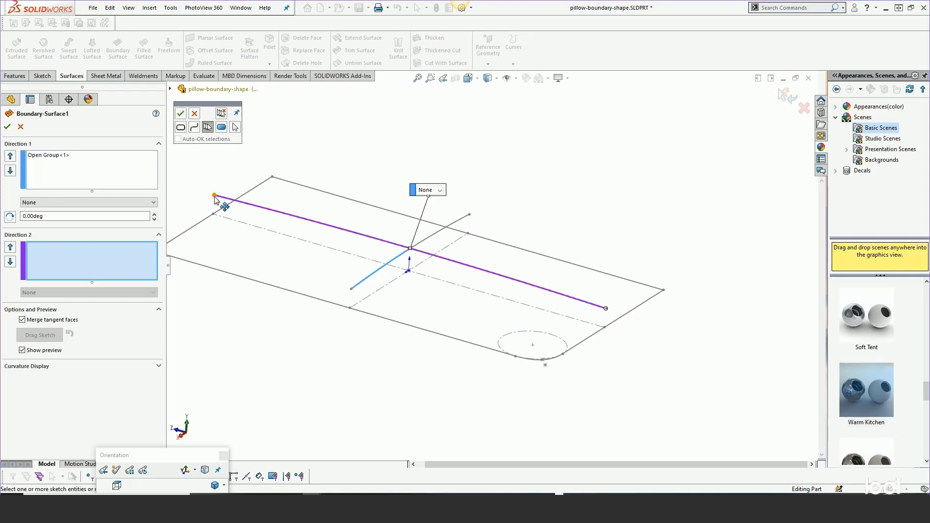
drag(214, 196, 412, 253)
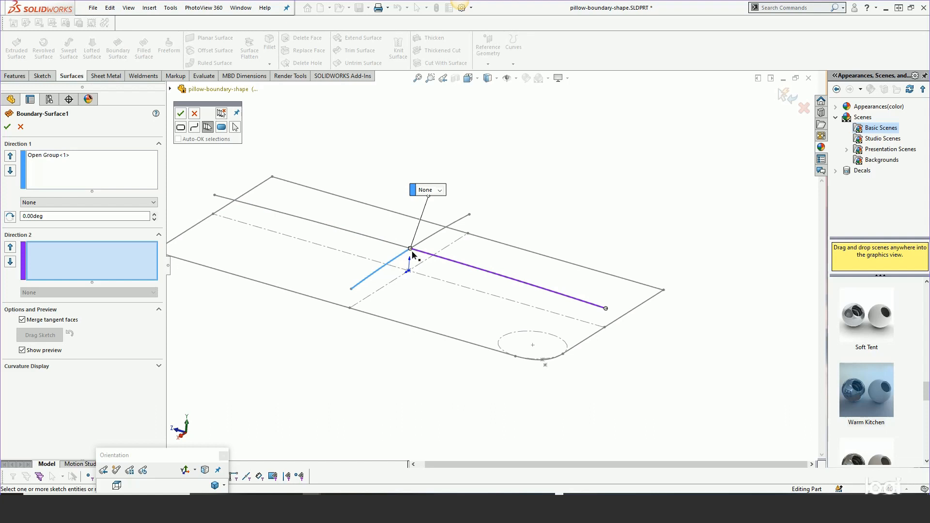
click(181, 113)
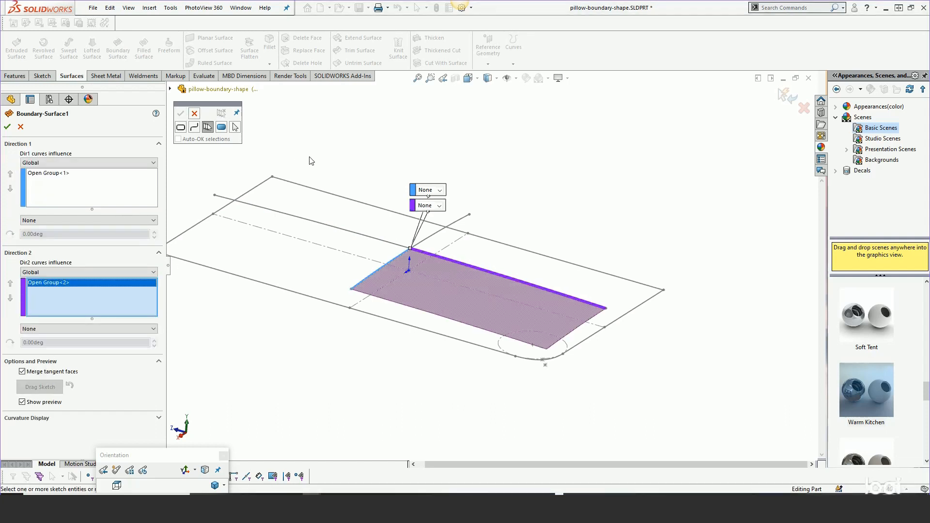
click(7, 127)
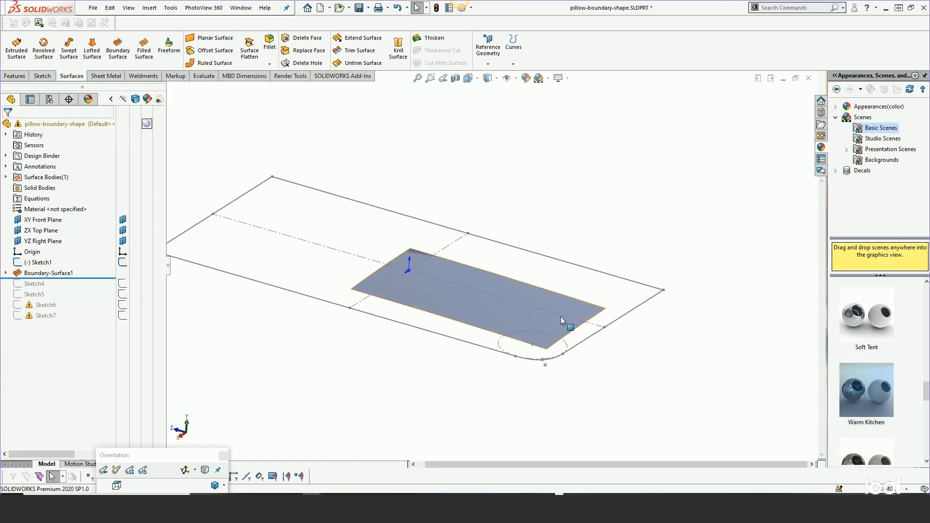
Edit Boundary-Surface1 and set the Direction 1 curve's tangency to Normal To Profile
click(467, 305)
right_click(53, 273)
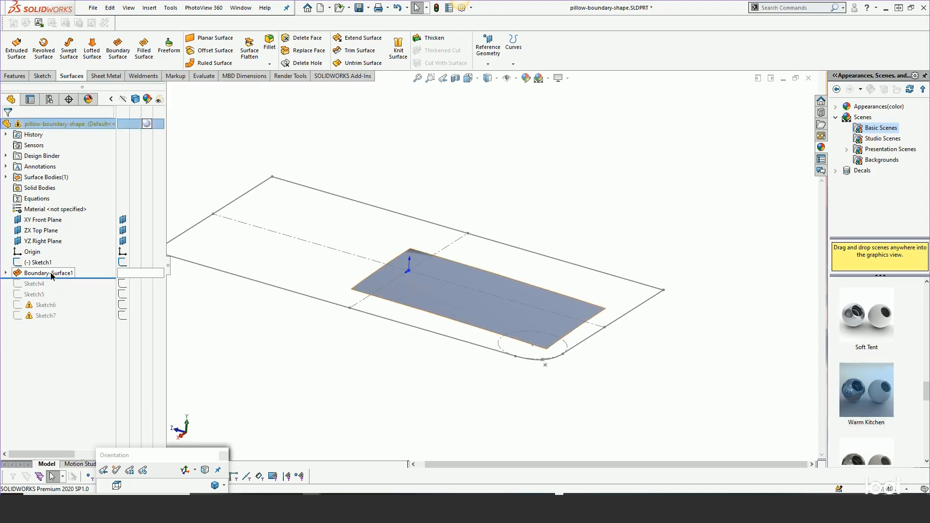
right_click(54, 274)
click(58, 244)
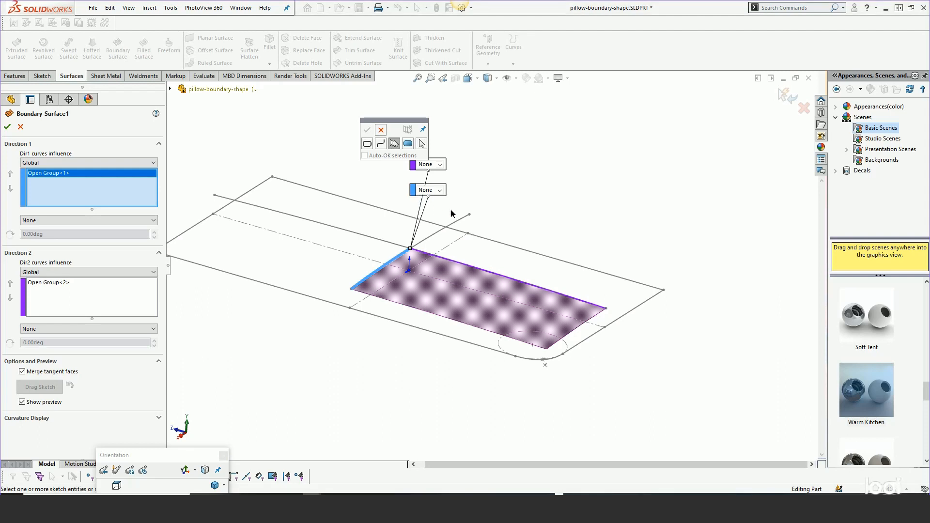
click(381, 130)
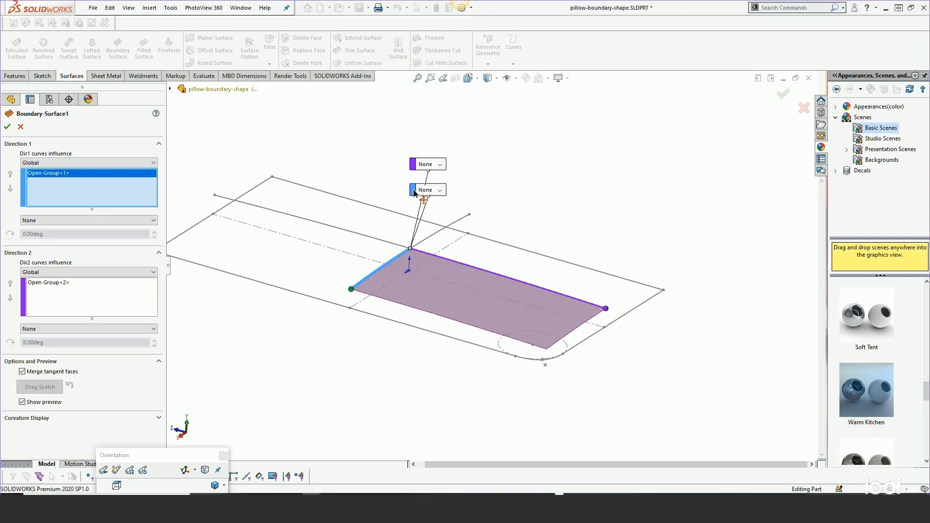
drag(427, 191, 519, 202)
click(527, 188)
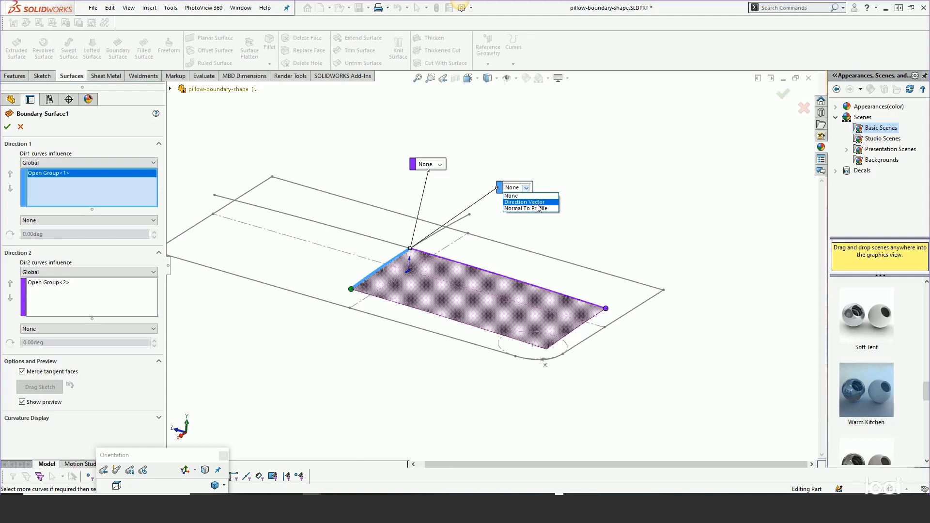
click(535, 208)
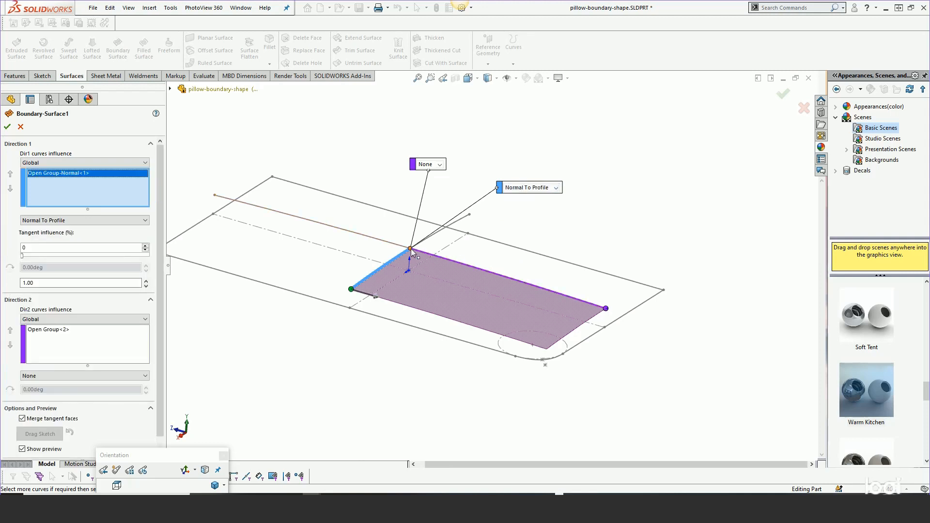
Display the reference planes, and finish the boundary surface with the Direction 2 curve's tangency set to Normal To Profile
click(516, 79)
click(507, 91)
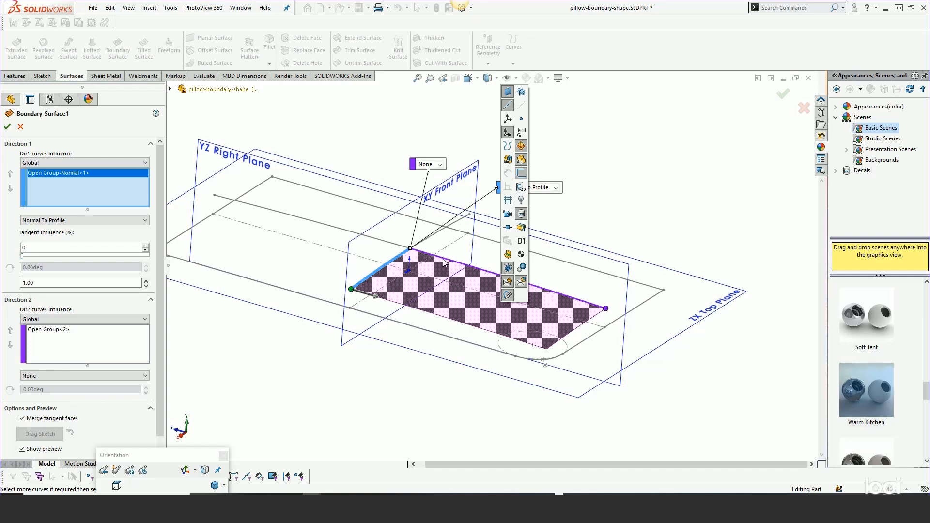
click(439, 164)
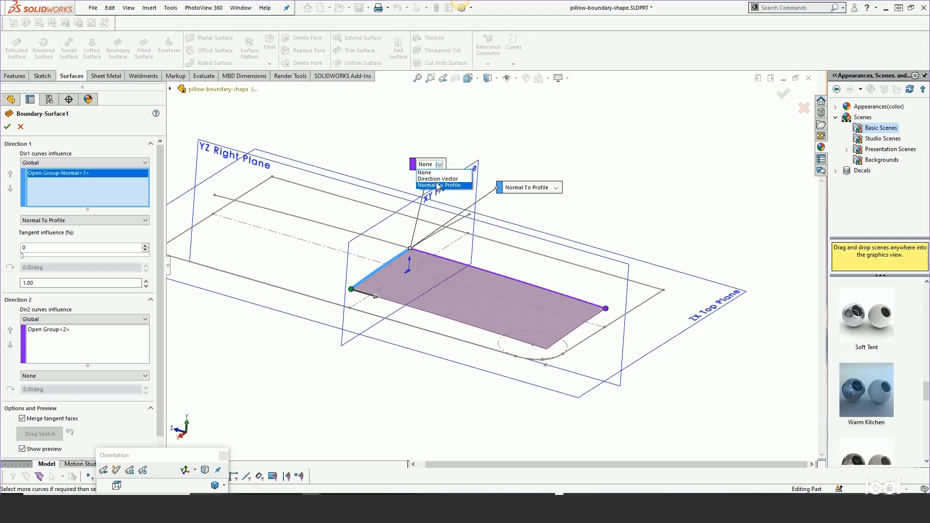
click(438, 185)
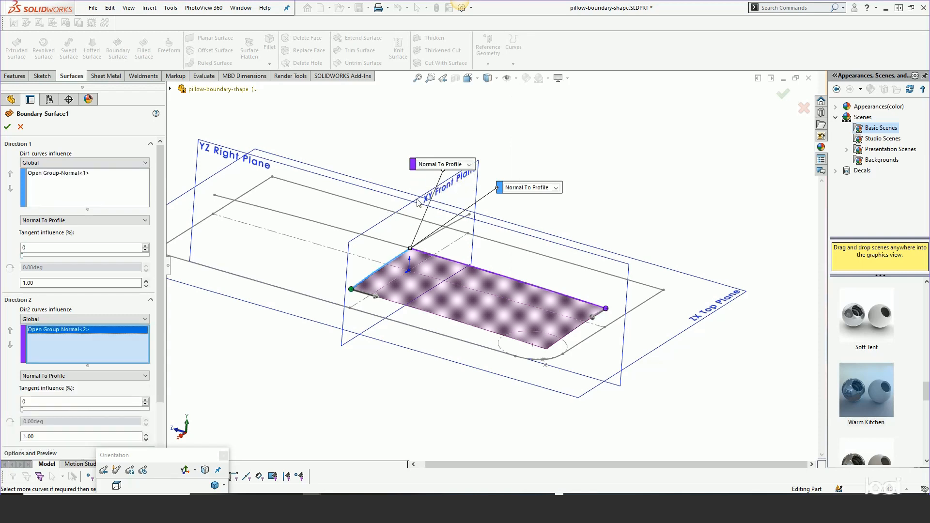
click(7, 127)
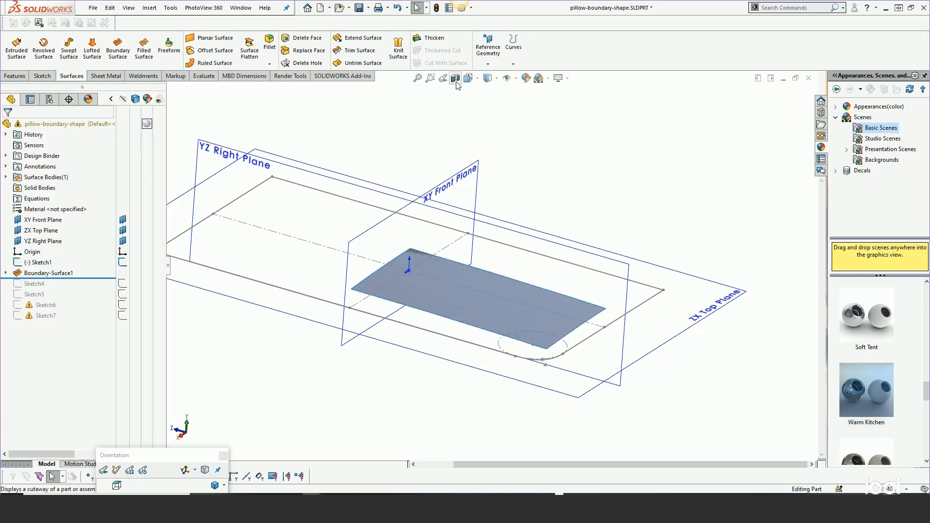
Hide the reference planes
click(516, 78)
click(508, 92)
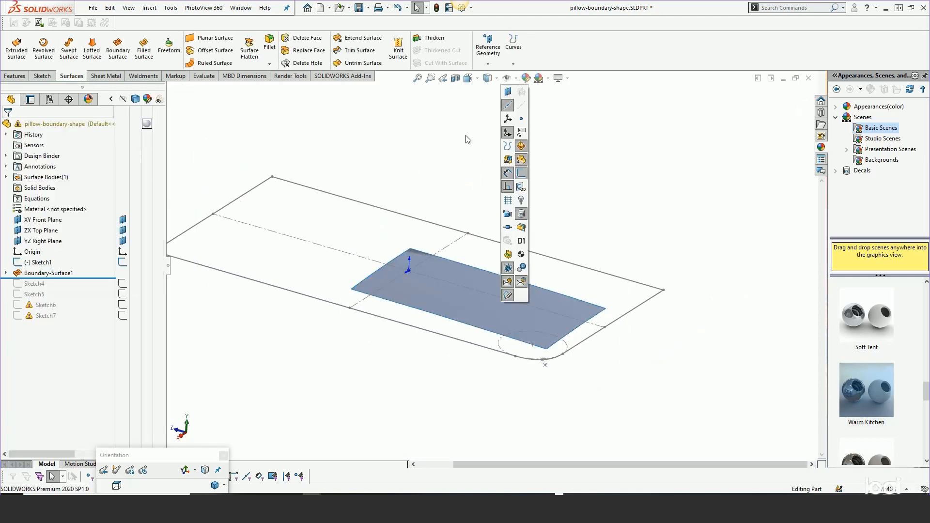
middle_drag(474, 181, 480, 227)
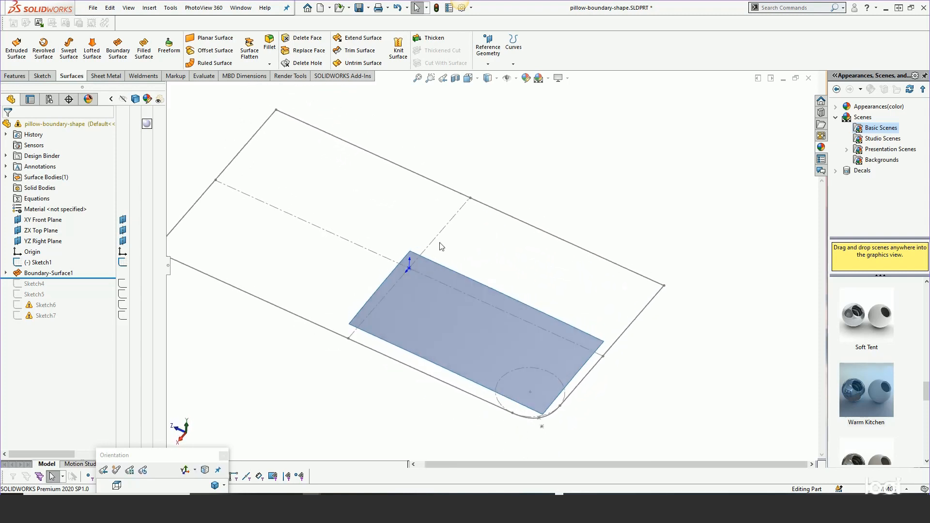
Roll forward past Sketch4 and trim the boundary surface with it, keeping the inner piece on the origin side
drag(90, 277, 83, 287)
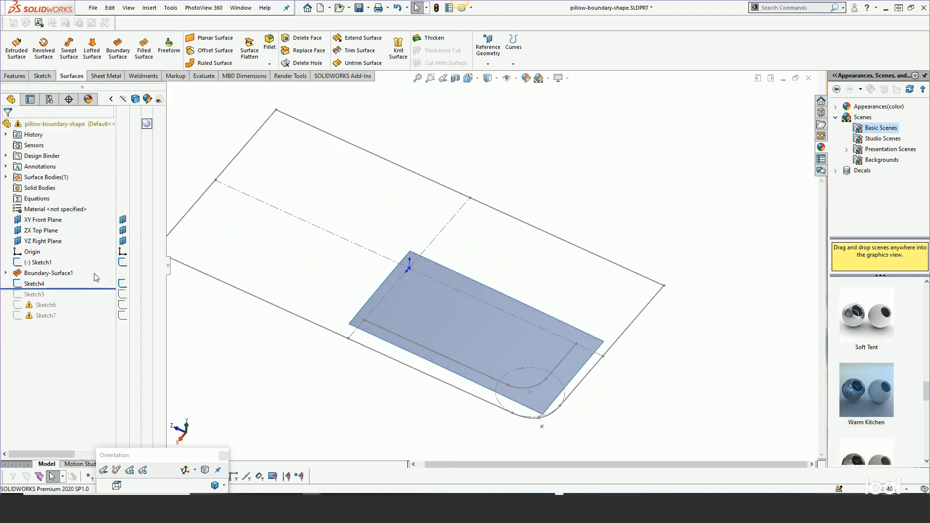
click(34, 285)
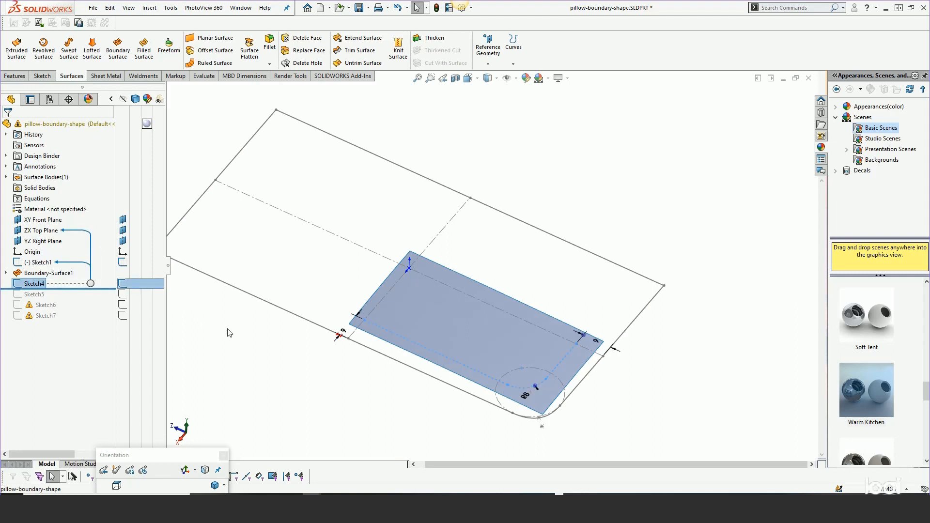
click(352, 51)
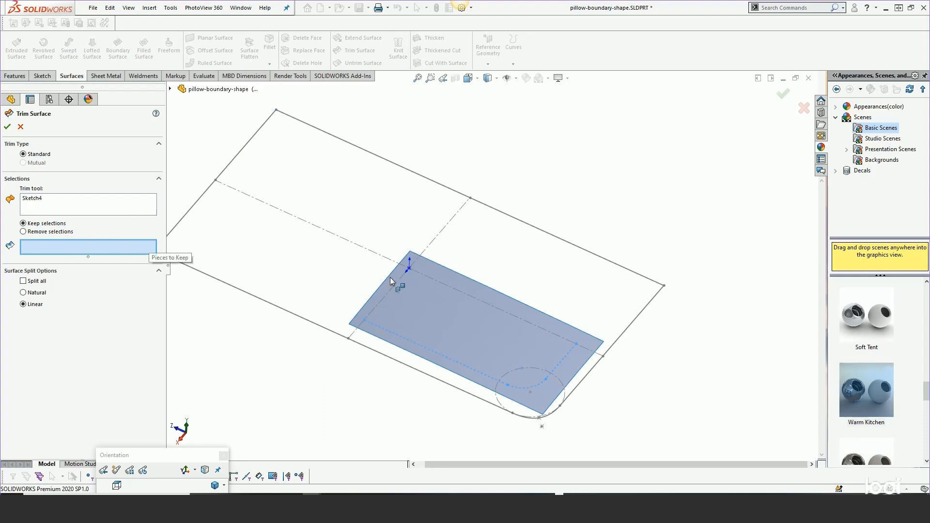
click(417, 303)
key(Return)
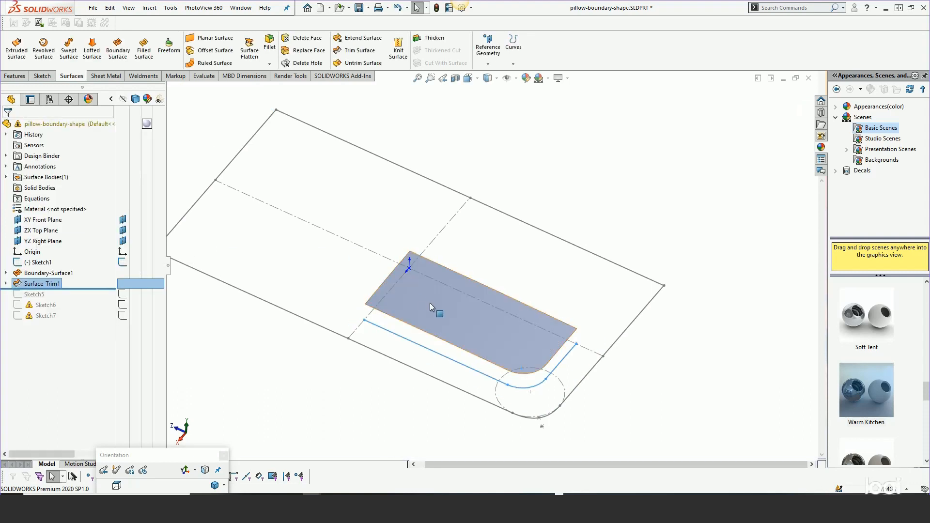
middle_drag(429, 303, 425, 253)
click(489, 173)
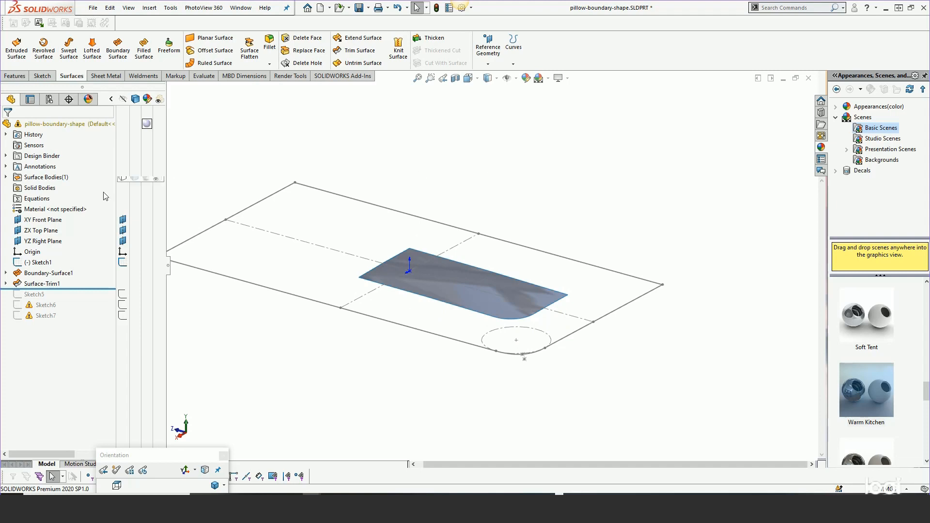
Roll forward past Sketch5, open it to examine the fit spline along the rounded outline, and exit the sketch
drag(70, 290, 58, 300)
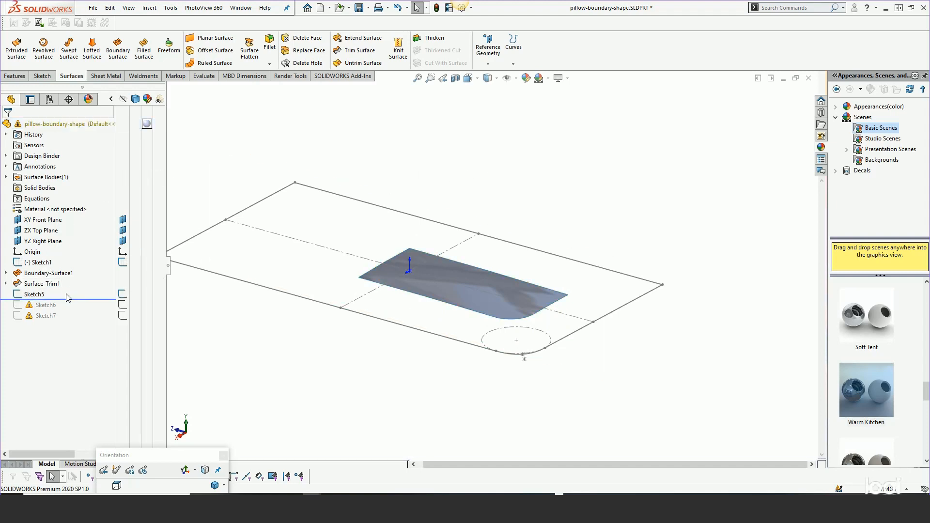
click(35, 294)
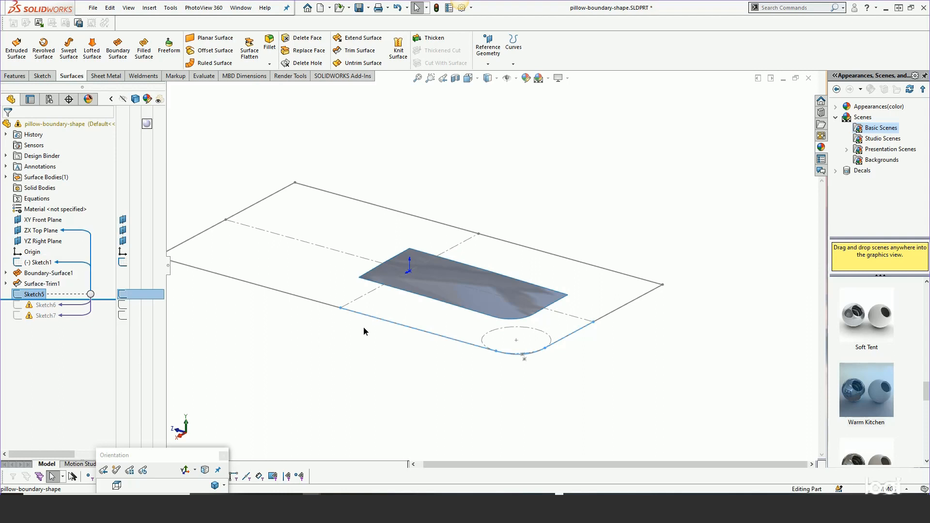
middle_drag(363, 327, 369, 350)
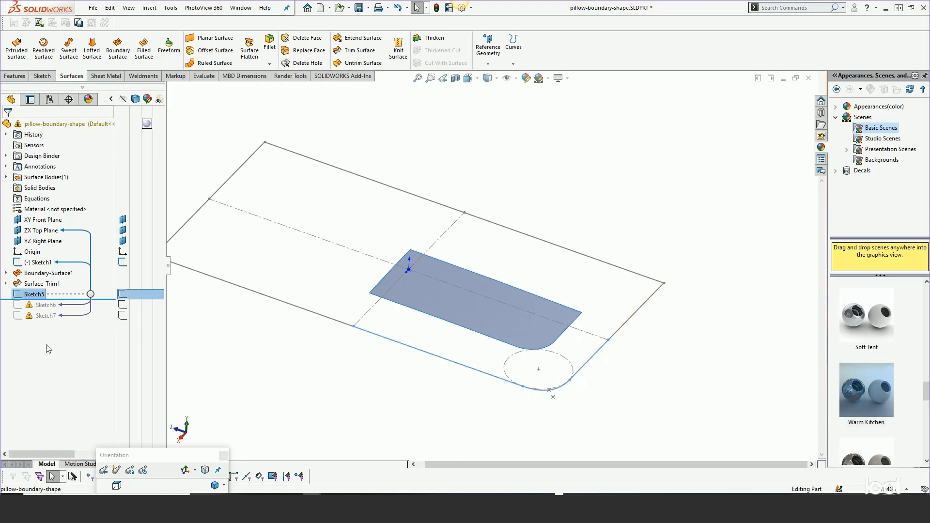
right_click(37, 295)
click(46, 270)
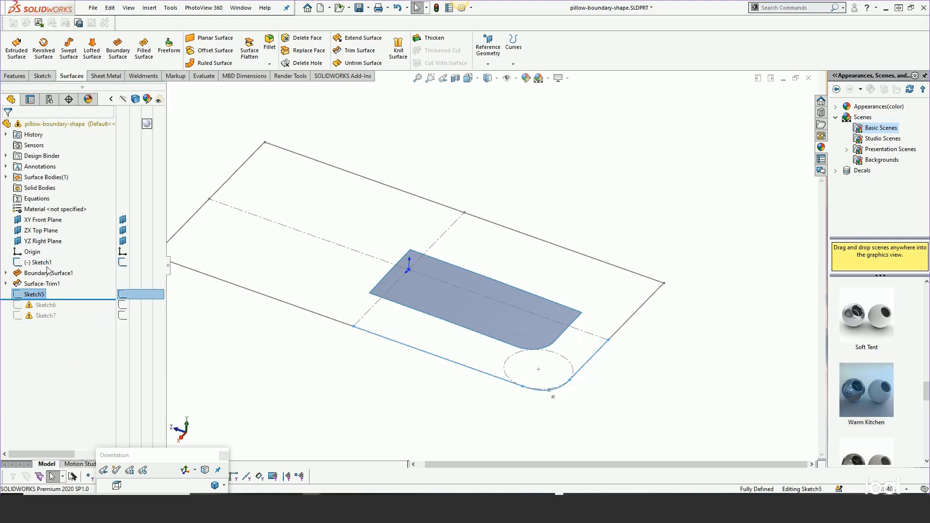
click(459, 365)
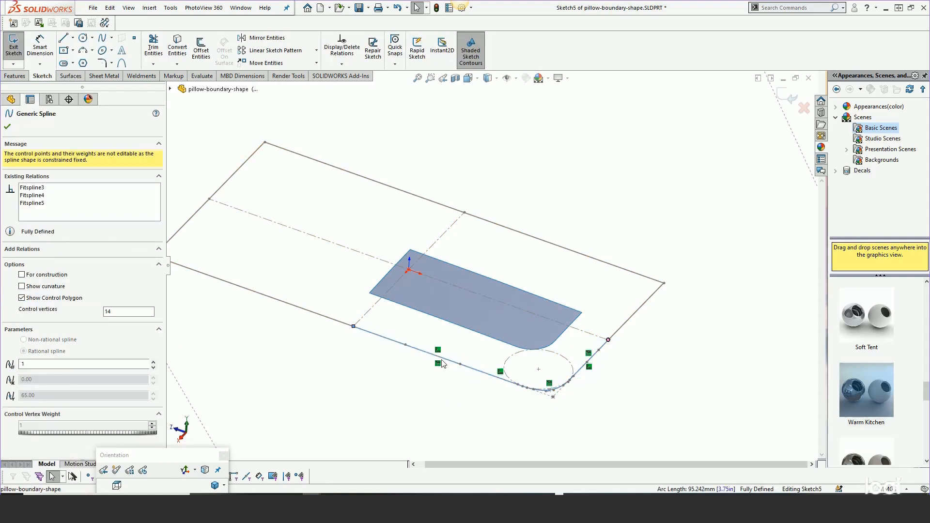
click(7, 127)
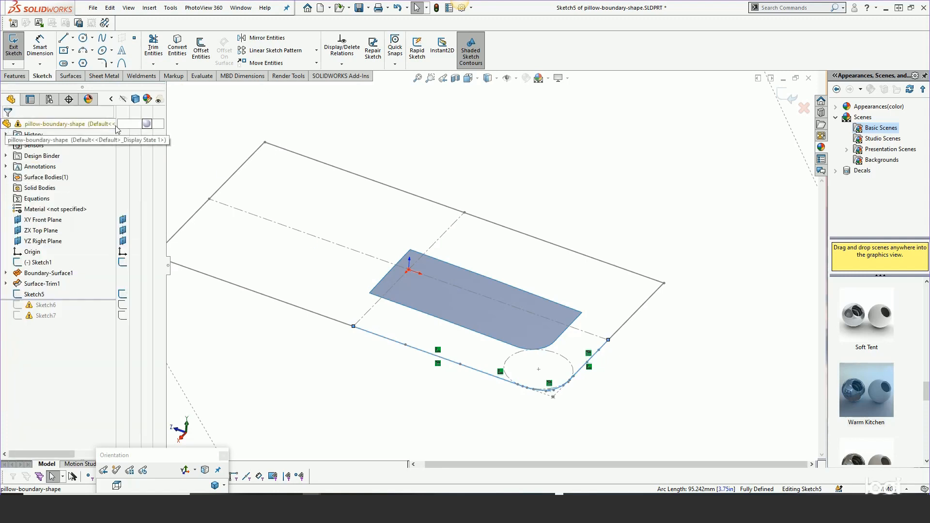
click(791, 99)
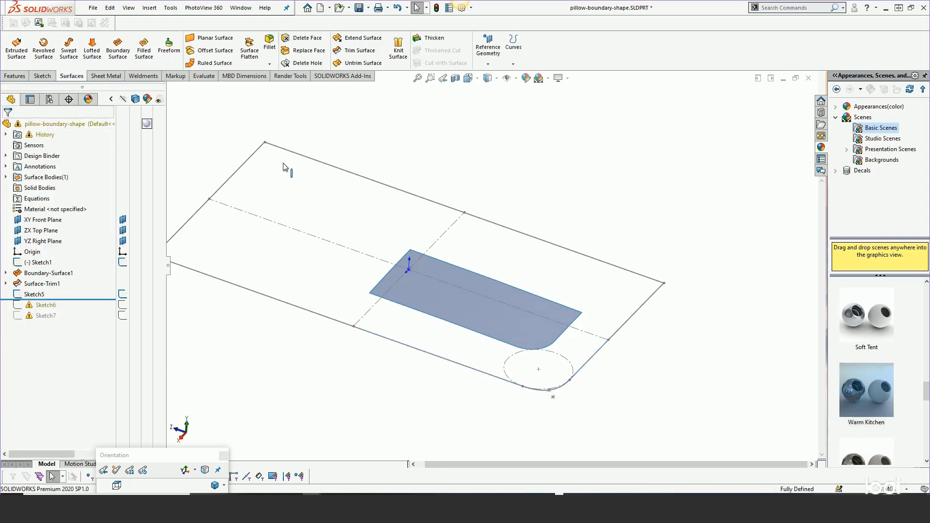
Roll forward past Sketch6 and open it for editing
drag(68, 299, 66, 310)
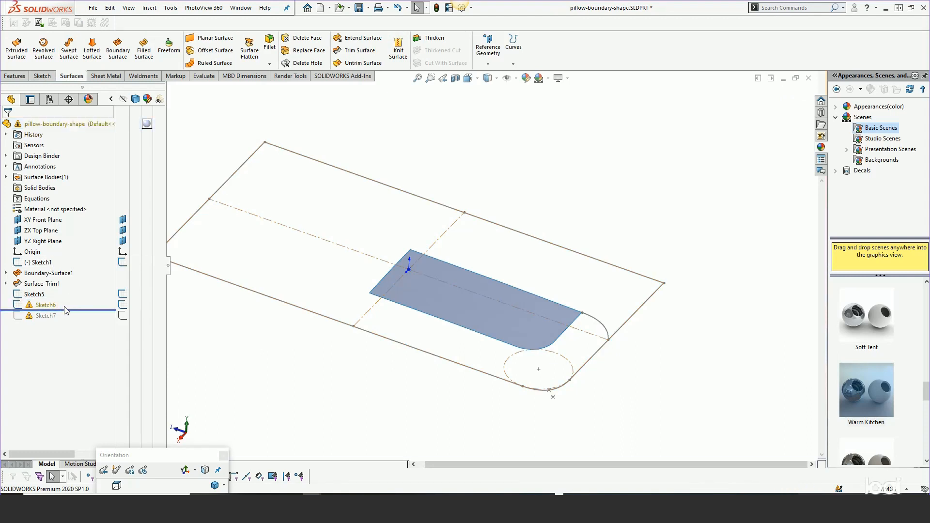
click(45, 305)
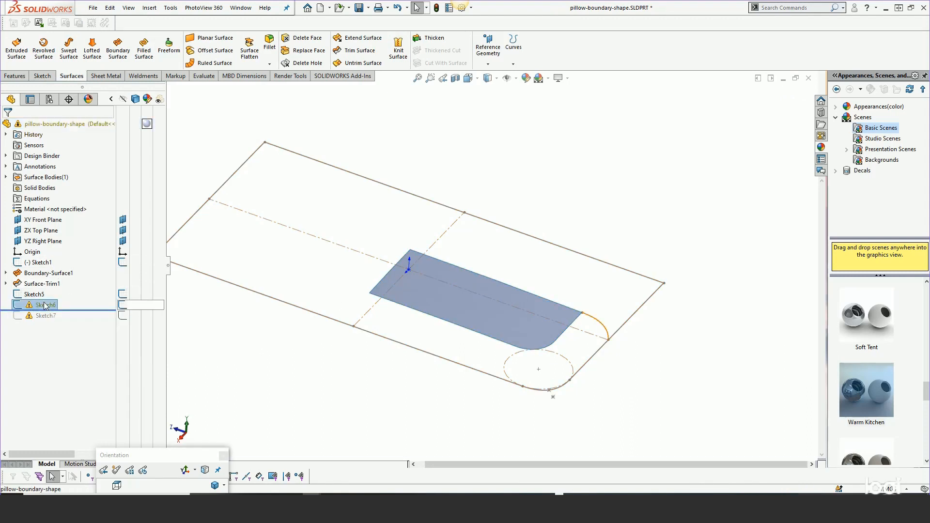
right_click(45, 305)
click(53, 179)
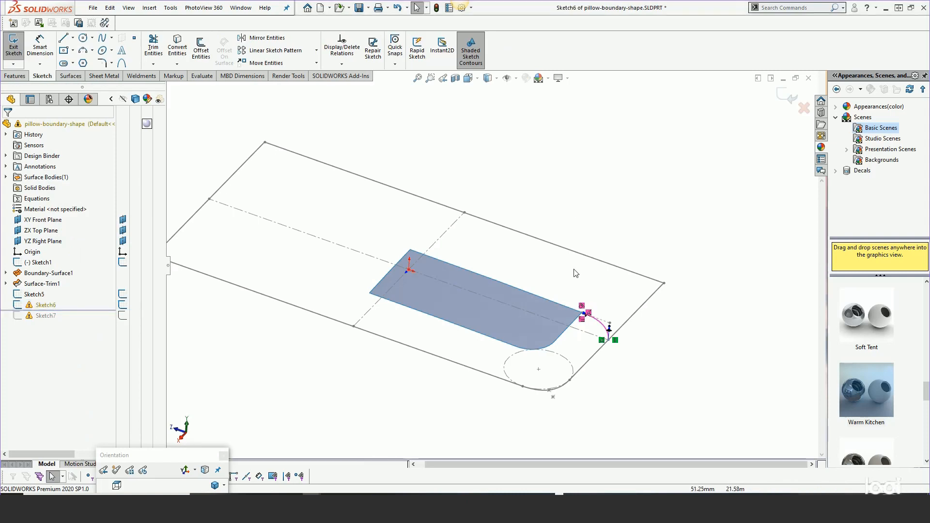
scroll(583, 315, down, 8)
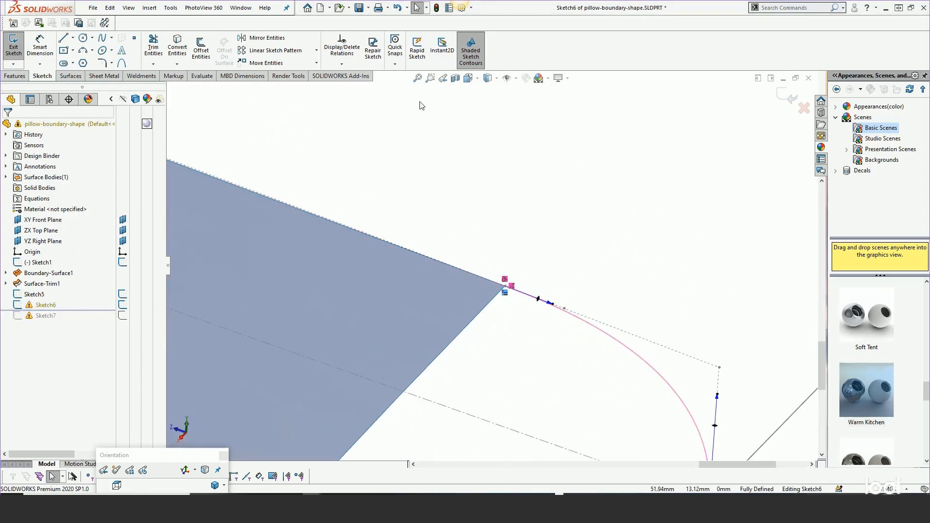
Delete the dangling Tangent, Coincident and Equal Curvature relations of the Sketch6 spline
click(588, 325)
click(31, 155)
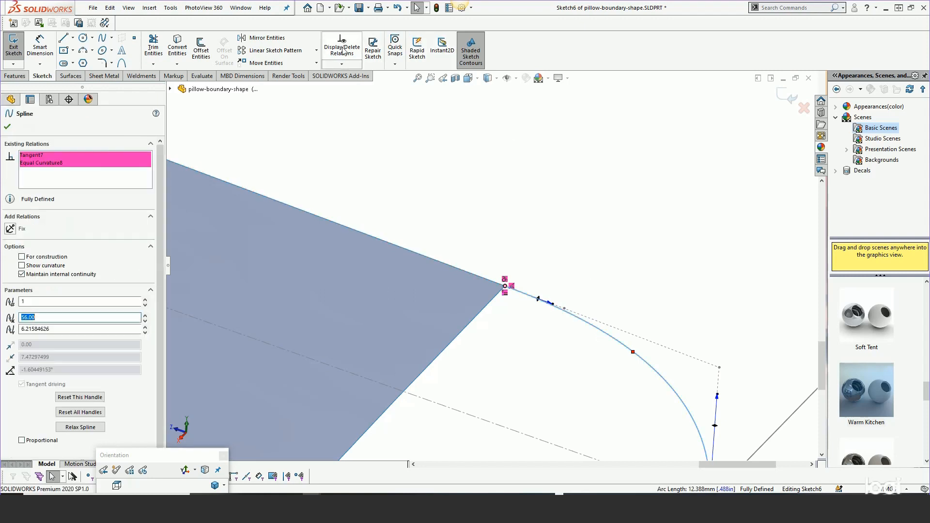
click(342, 48)
click(72, 156)
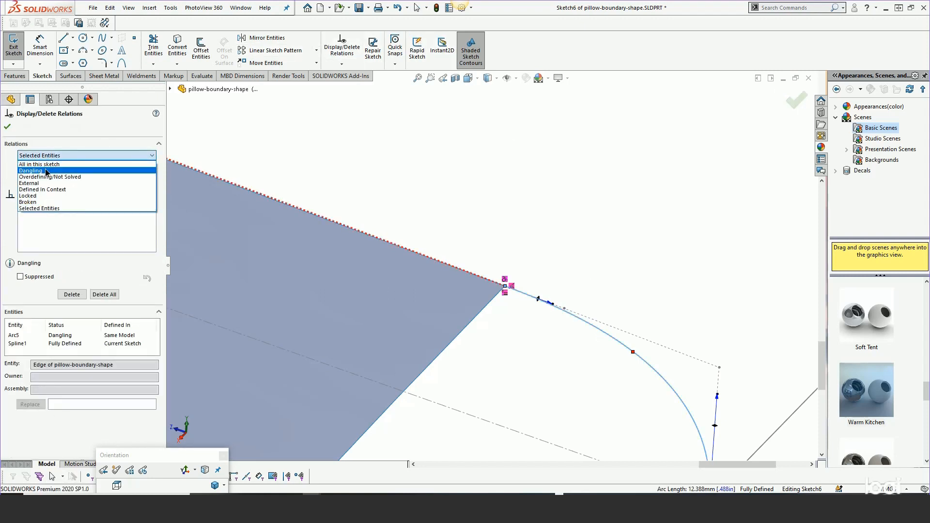
click(49, 170)
shift+click(38, 186)
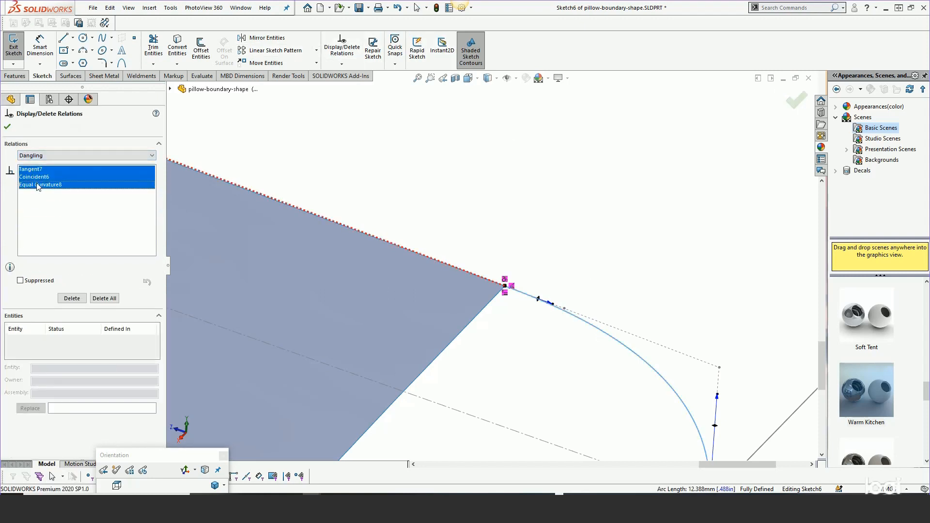
key(Delete)
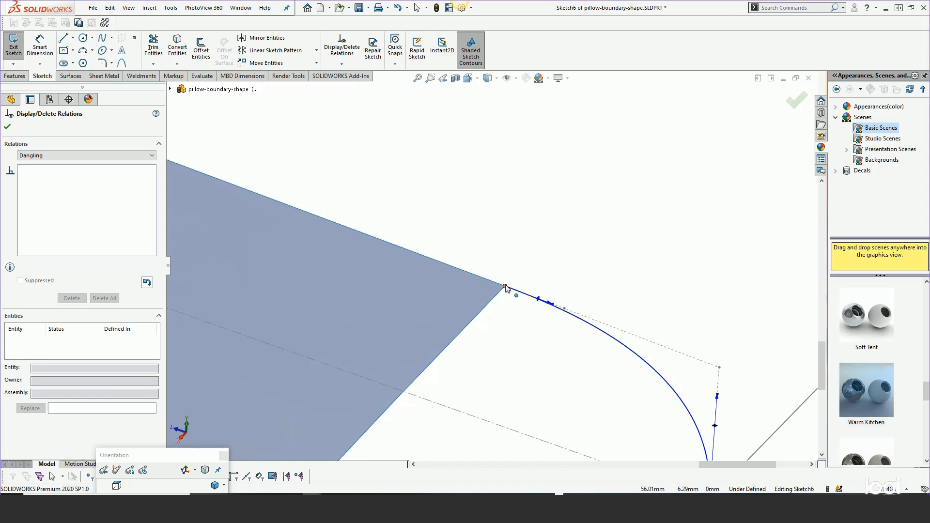
click(10, 127)
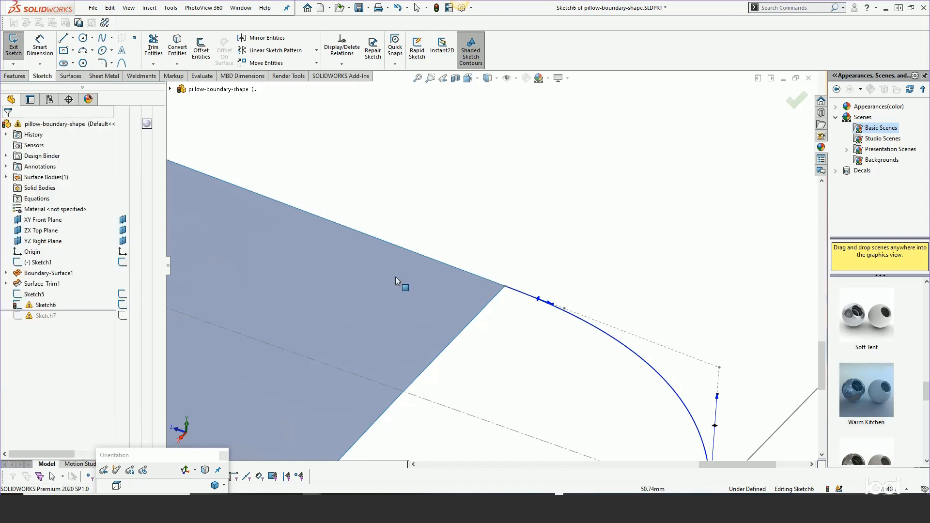
Attach the spline's upper endpoint to the trimmed surface's corner and give the spline equal curvature with the surface's adjoining long edge
mouse_move(505, 287)
mouse_down()
mouse_move(514, 306)
mouse_move(513, 292)
mouse_up()
click(513, 291)
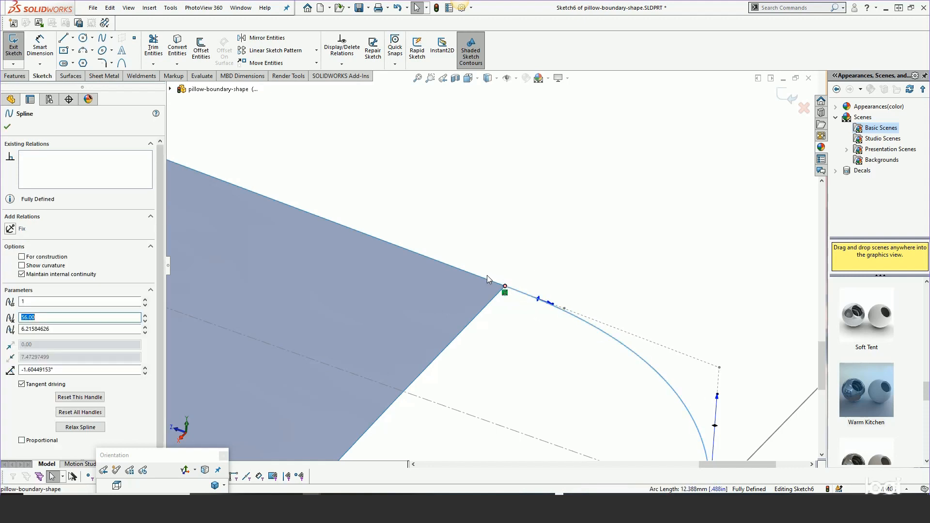
ctrl+click(491, 274)
click(513, 235)
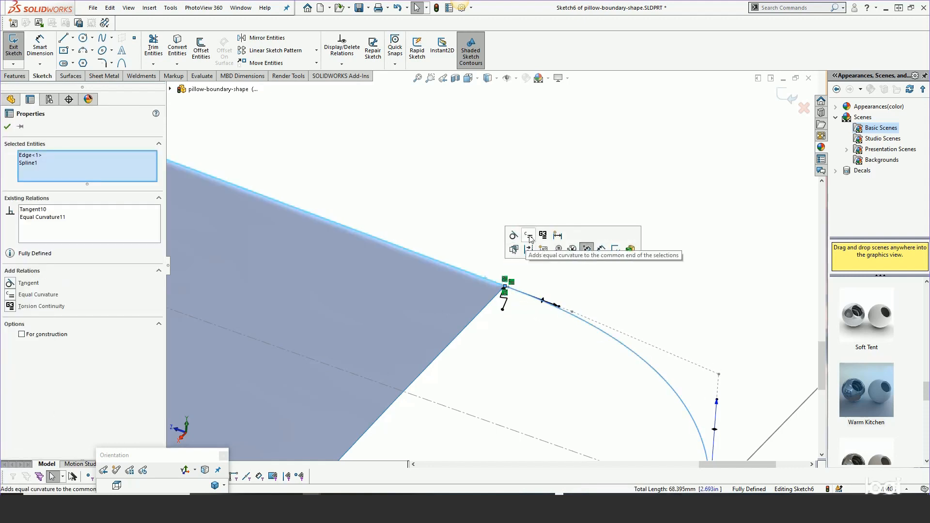
click(461, 229)
scroll(540, 233, up, 3)
scroll(540, 234, up, 3)
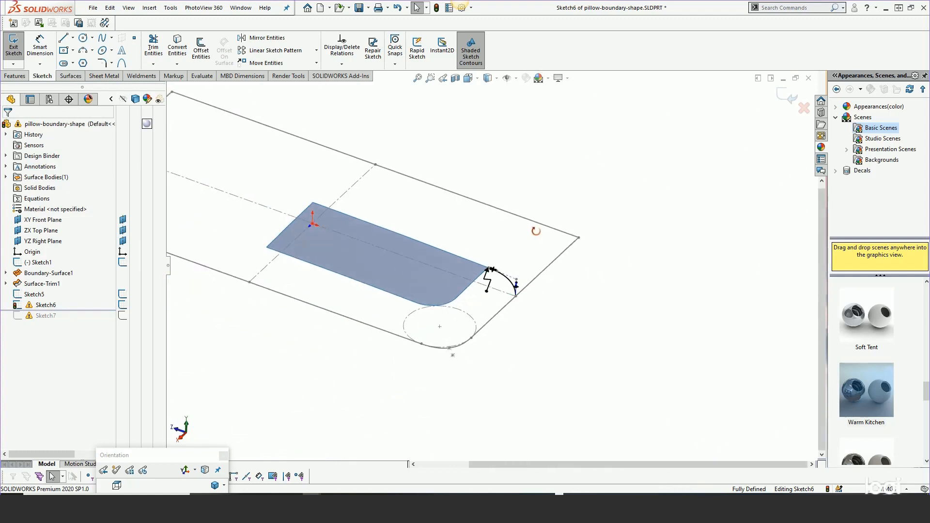
Exit Sketch6, roll forward past Sketch7, and open Sketch7 for editing
middle_drag(540, 233, 525, 227)
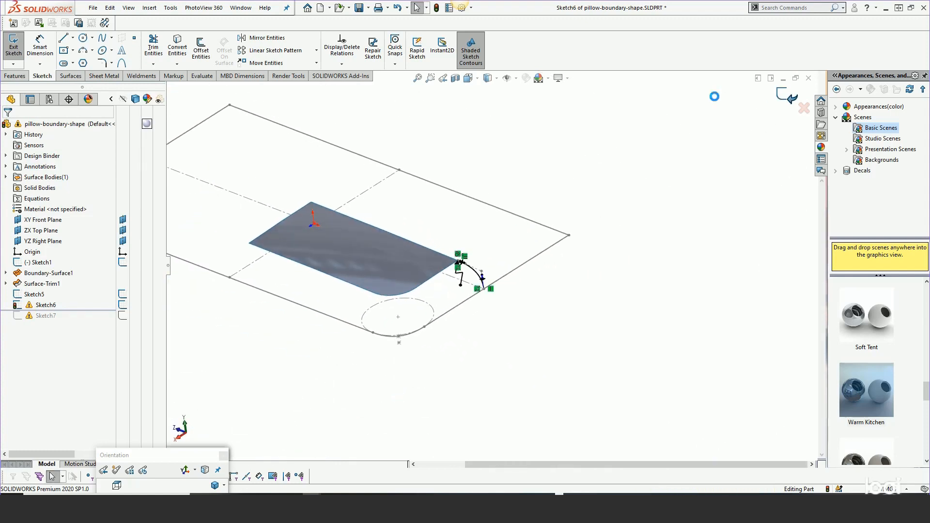
click(788, 96)
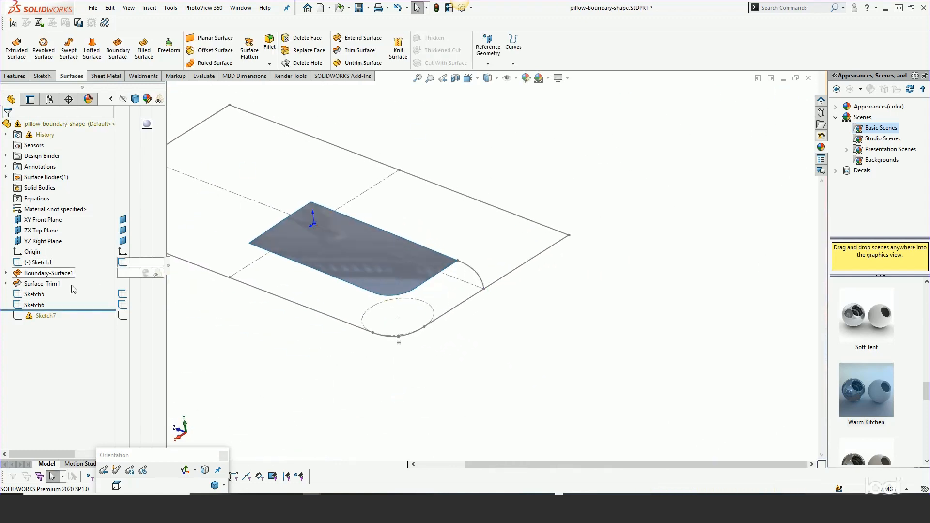
right_click(46, 315)
click(54, 202)
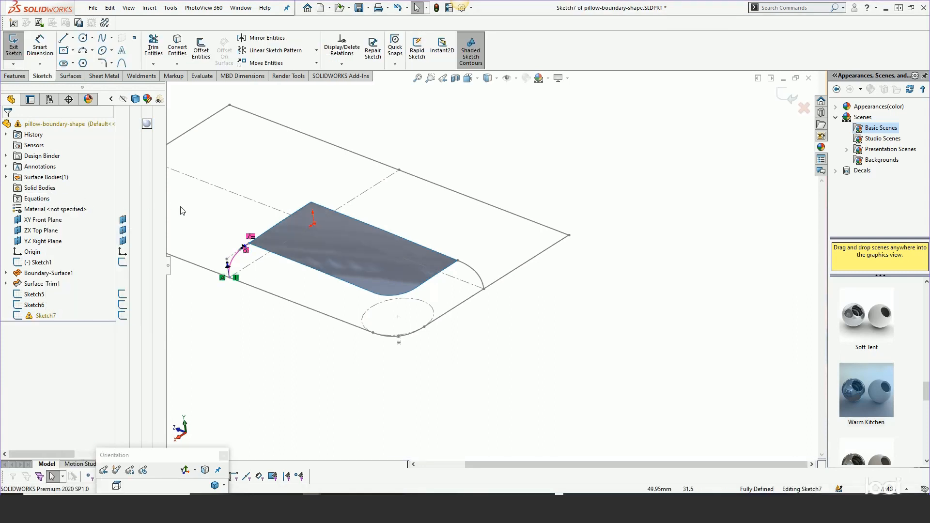
Filter the Sketch7 relations to Dangling and delete the spline's dangling Tangent, Coincident and Equal Curvature relations
scroll(227, 262, down, 4)
scroll(306, 245, down, 3)
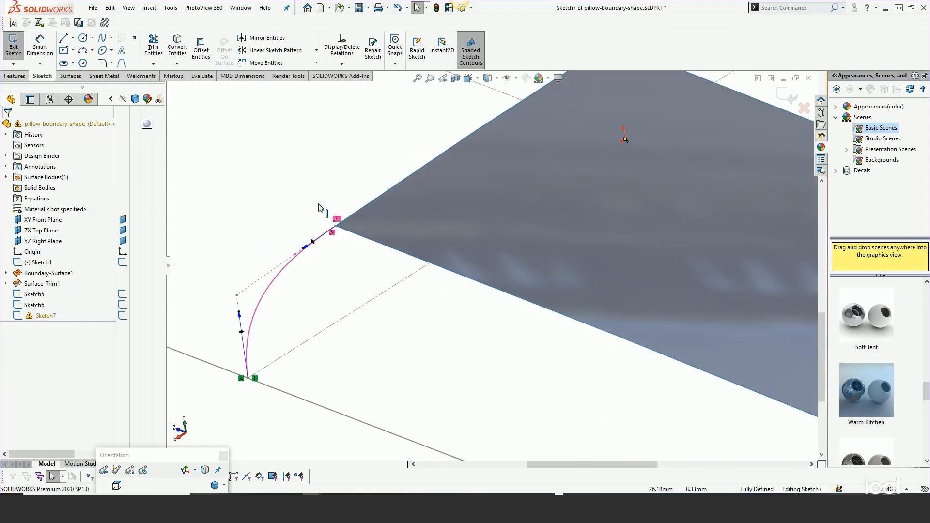
click(349, 51)
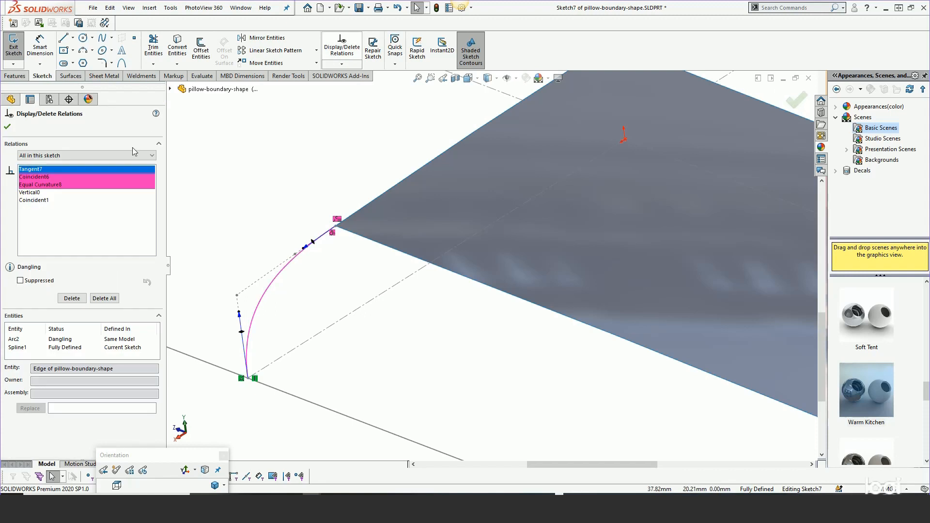
click(41, 156)
click(36, 172)
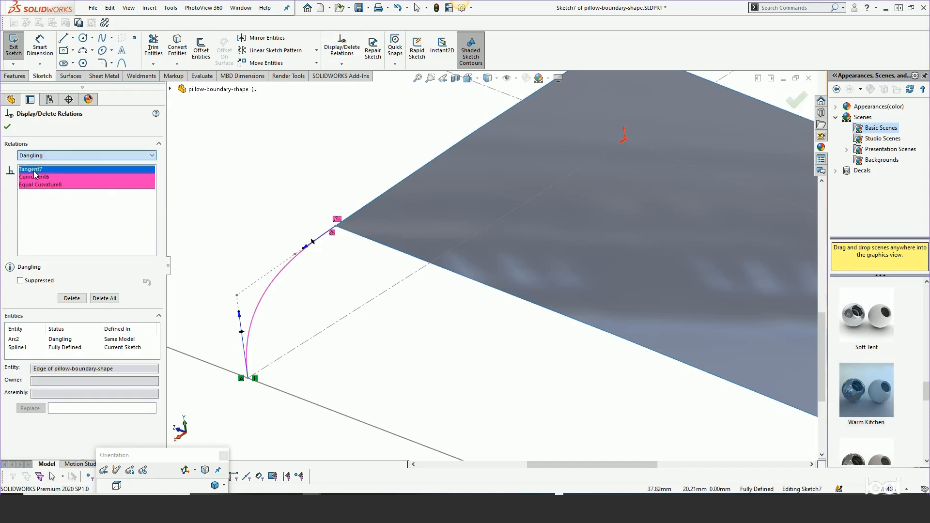
shift+click(32, 184)
key(Delete)
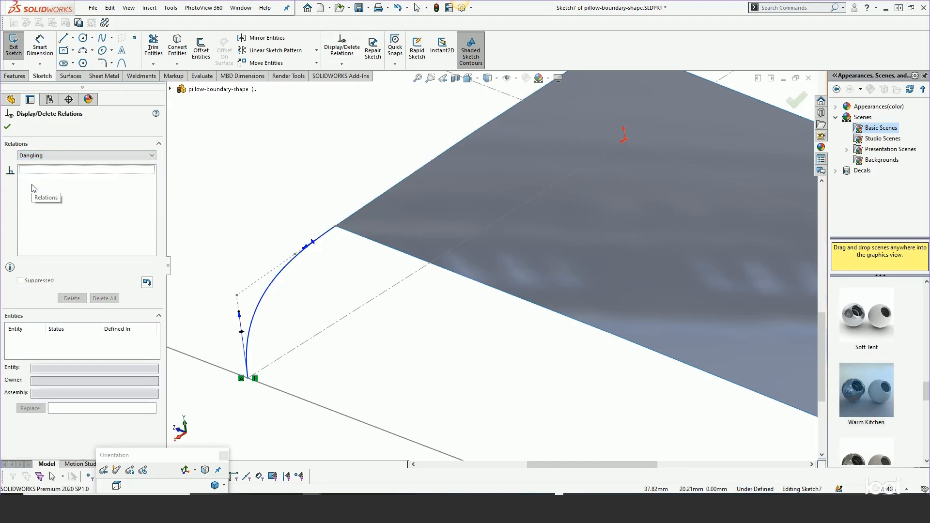
click(7, 127)
Attach the Sketch7 spline's upper endpoint to the trimmed surface's corner, give it equal curvature with the adjoining short edge, and exit the sketch
mouse_move(336, 226)
mouse_down()
mouse_move(323, 253)
mouse_move(336, 226)
mouse_up()
click(322, 234)
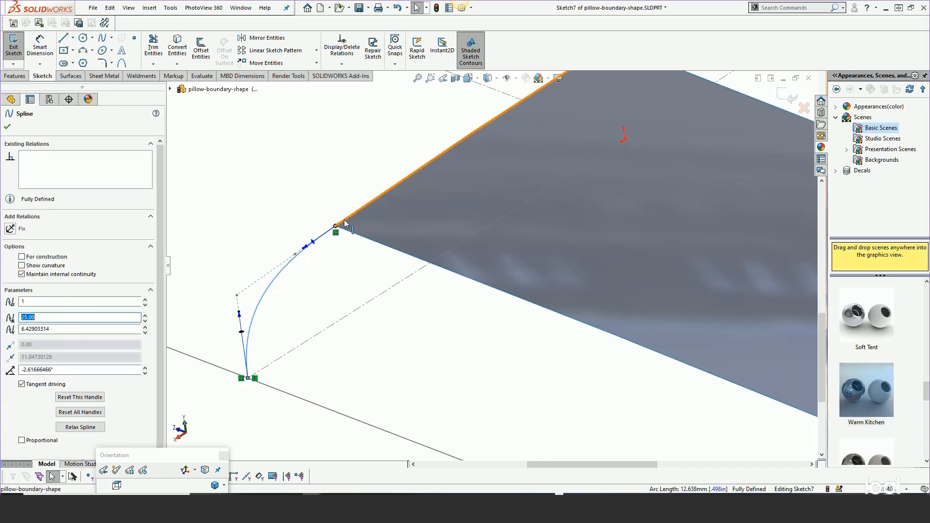
ctrl+click(344, 224)
click(388, 180)
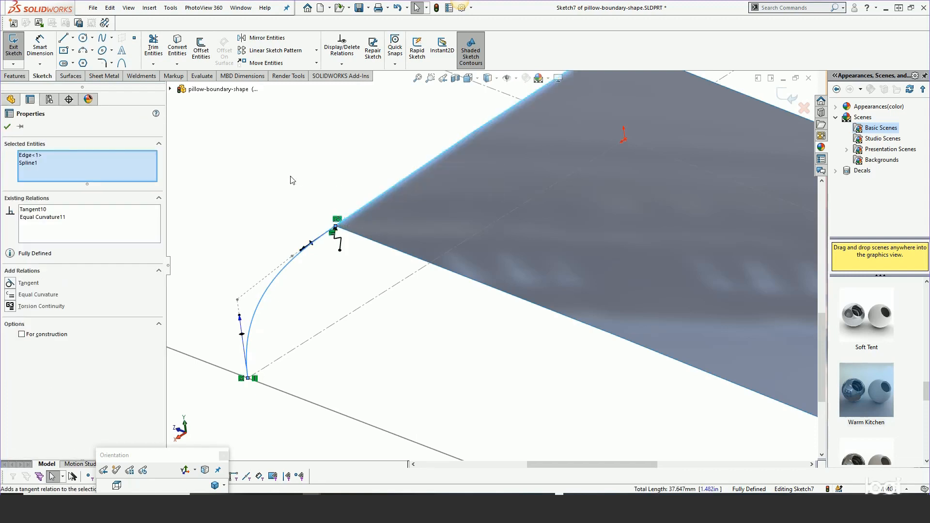
click(292, 181)
click(785, 96)
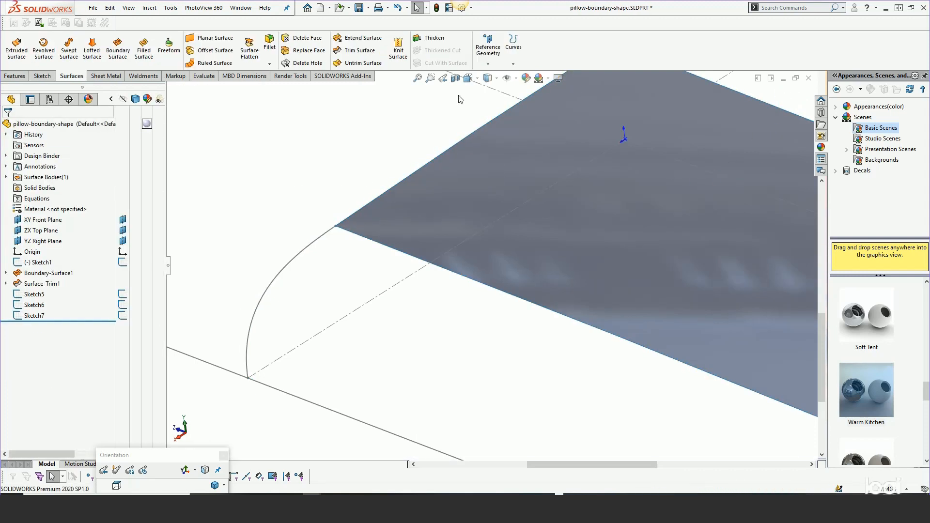
Hide the construction layout of Sketch1, leaving the trimmed surface, the outline spline and the two side profiles displayed
scroll(269, 162, up, 8)
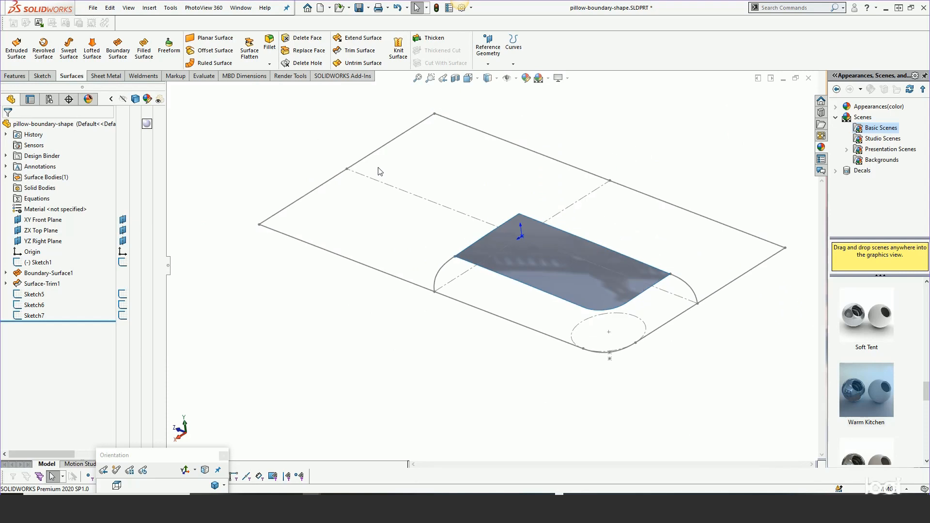
middle_drag(379, 171, 379, 183)
scroll(667, 331, down, 3)
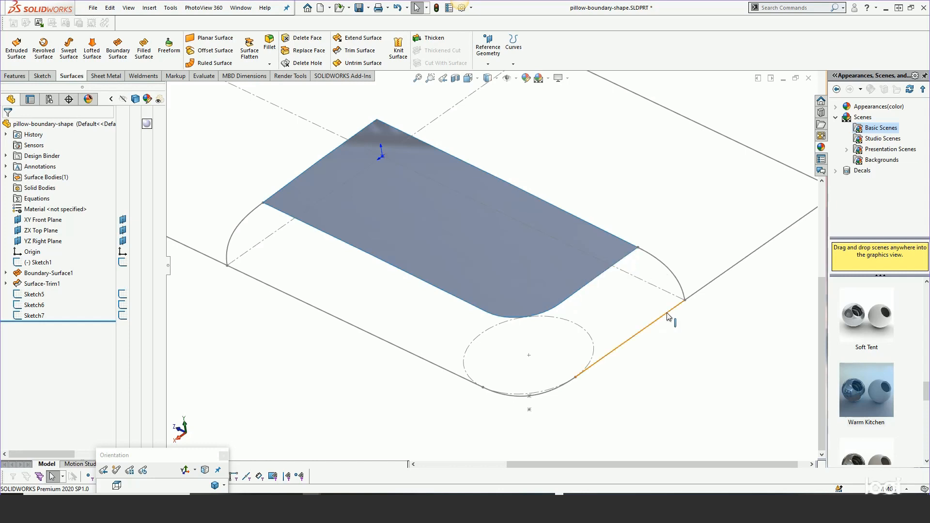
click(712, 281)
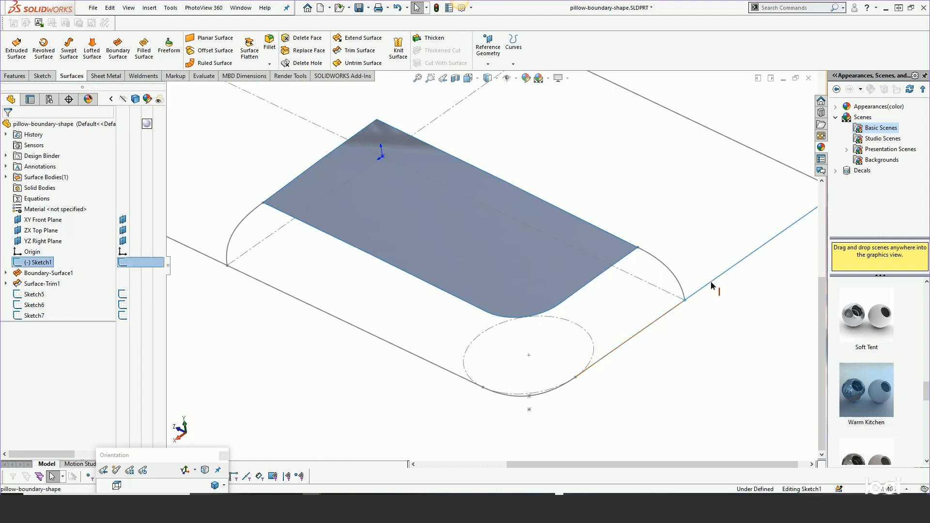
click(753, 253)
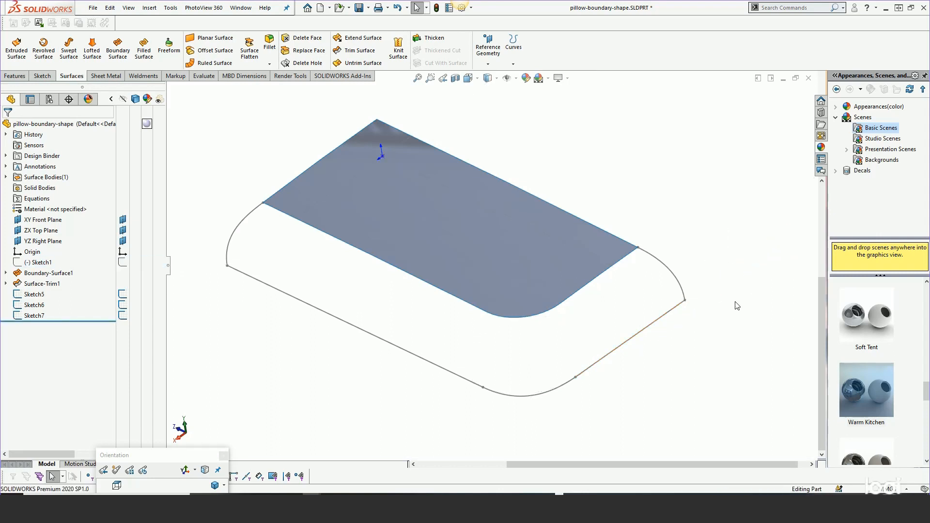
Start a Boundary Surface with the trimmed surface's outer tangent edge chain and the rounded outline spline as Direction 1 curves
click(118, 60)
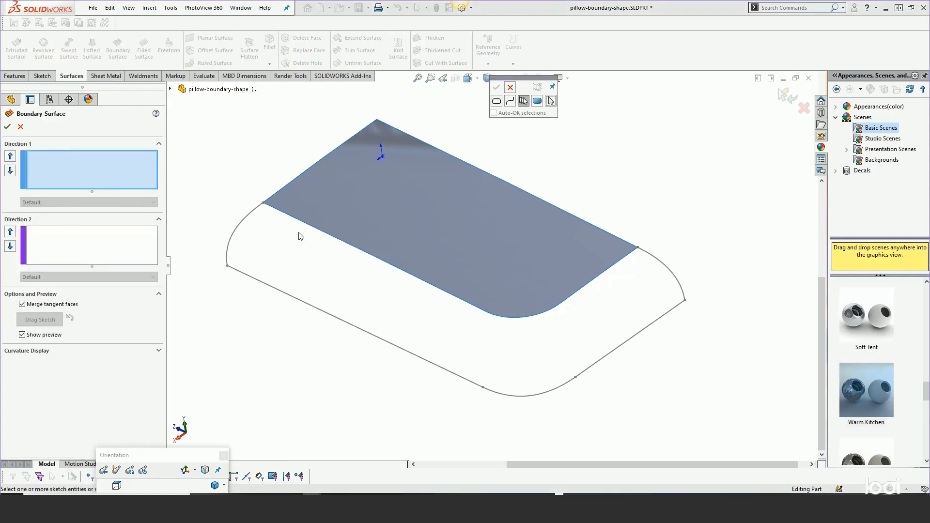
click(337, 241)
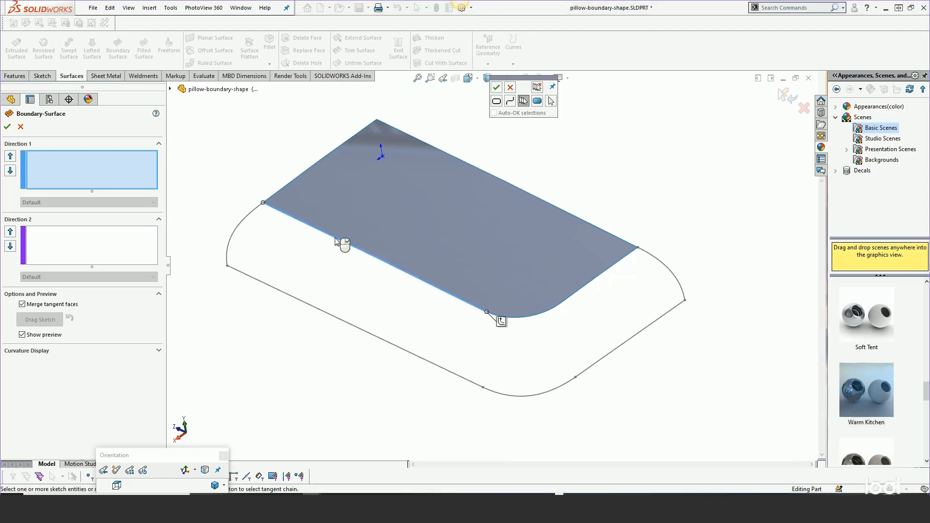
right_click(502, 325)
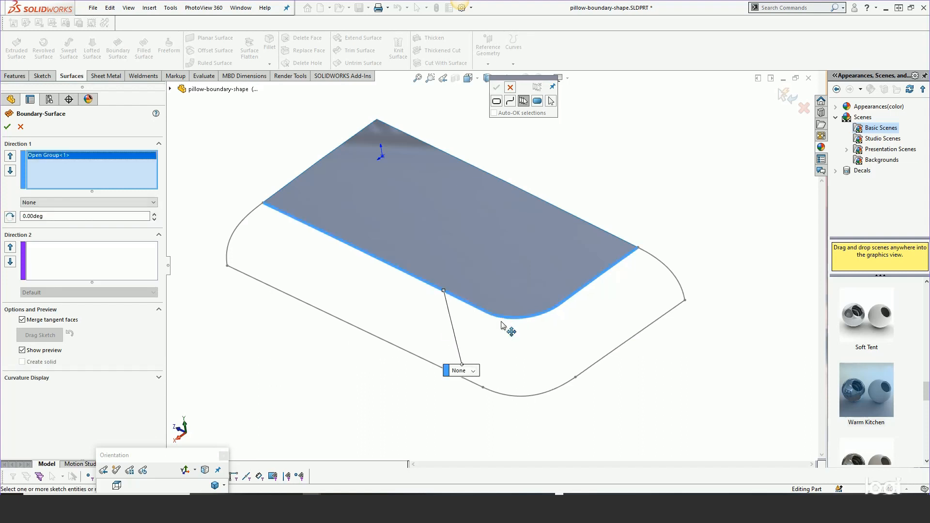
click(473, 370)
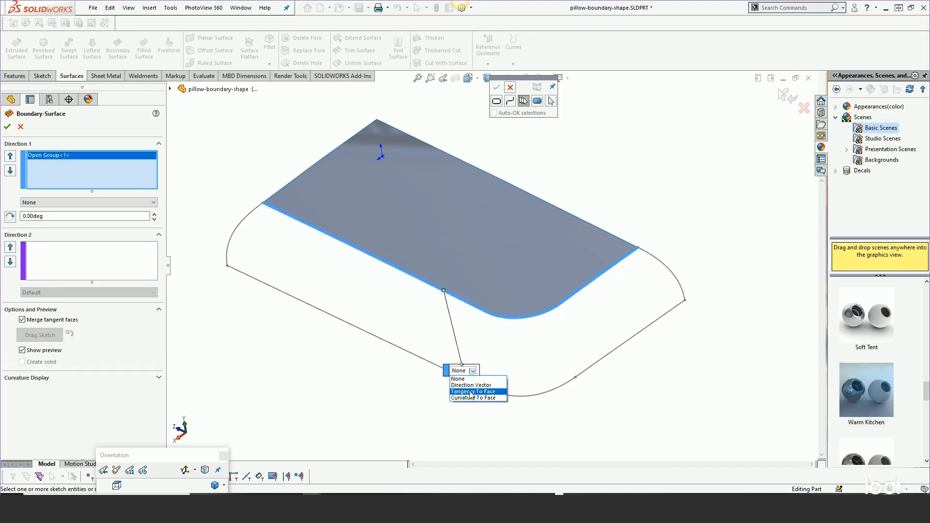
click(492, 331)
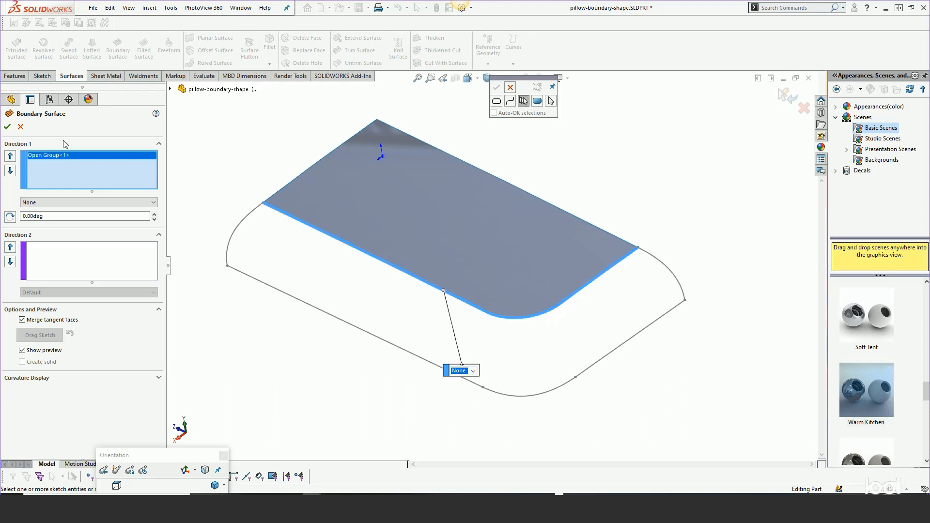
click(42, 181)
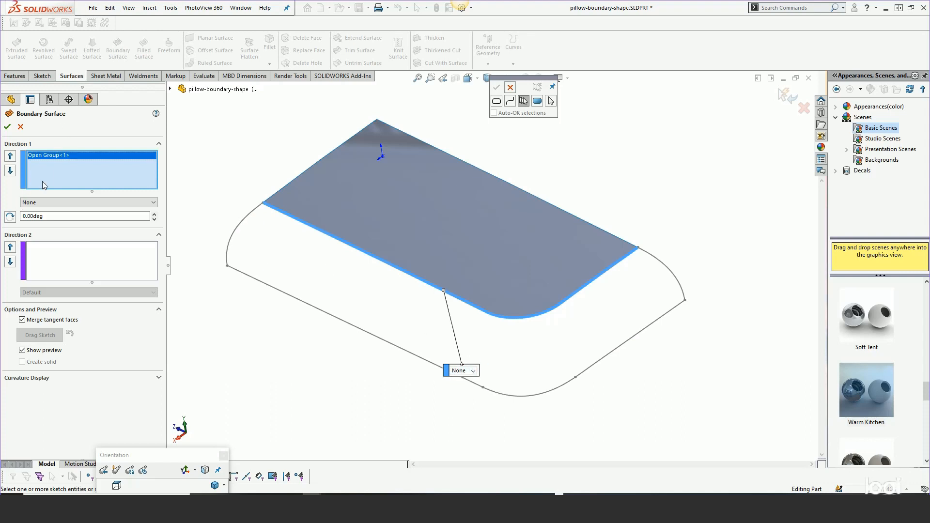
click(313, 311)
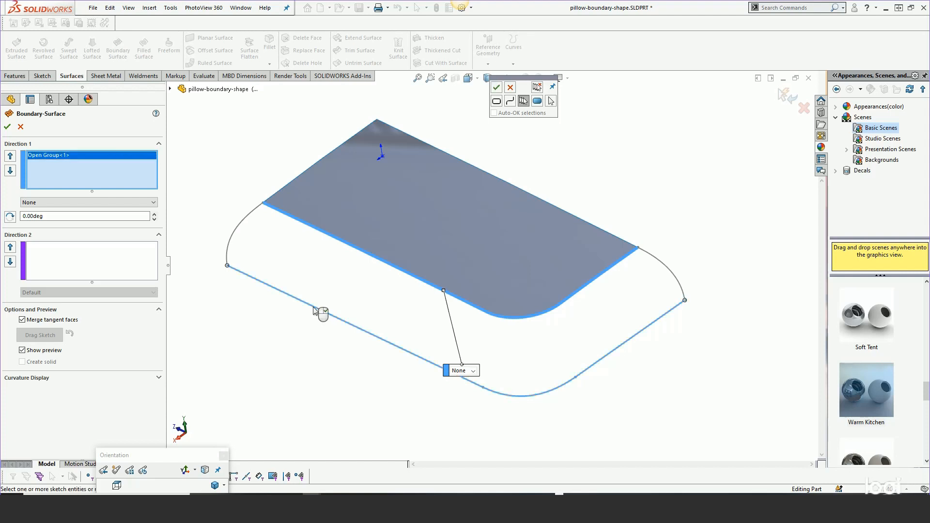
right_click(313, 310)
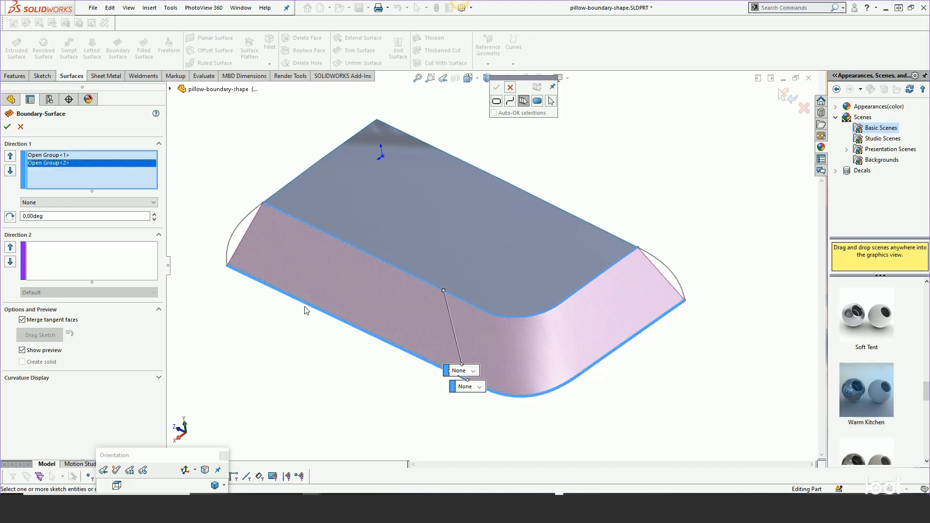
Add the two side-profile splines, Sketch7 and Sketch6, as Direction 2 curves of the boundary surface
click(115, 265)
click(254, 212)
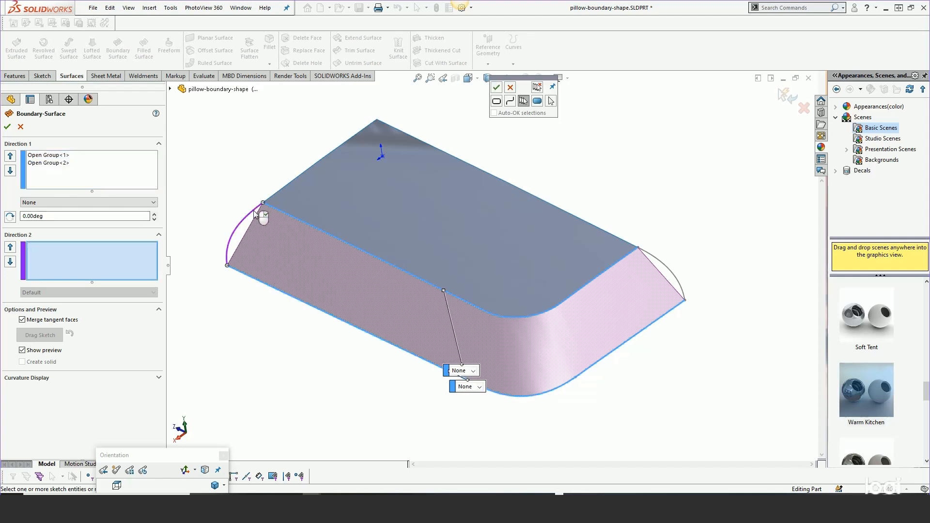
right_click(255, 213)
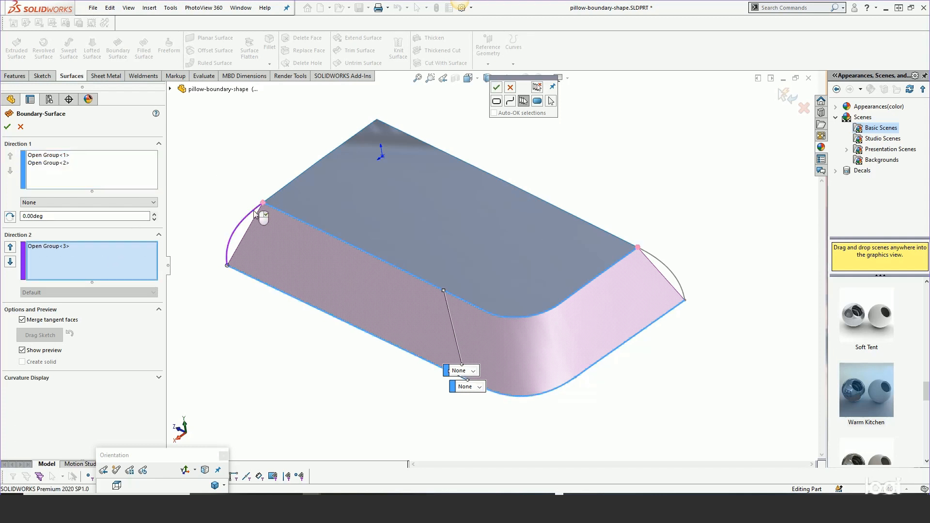
click(663, 262)
right_click(665, 260)
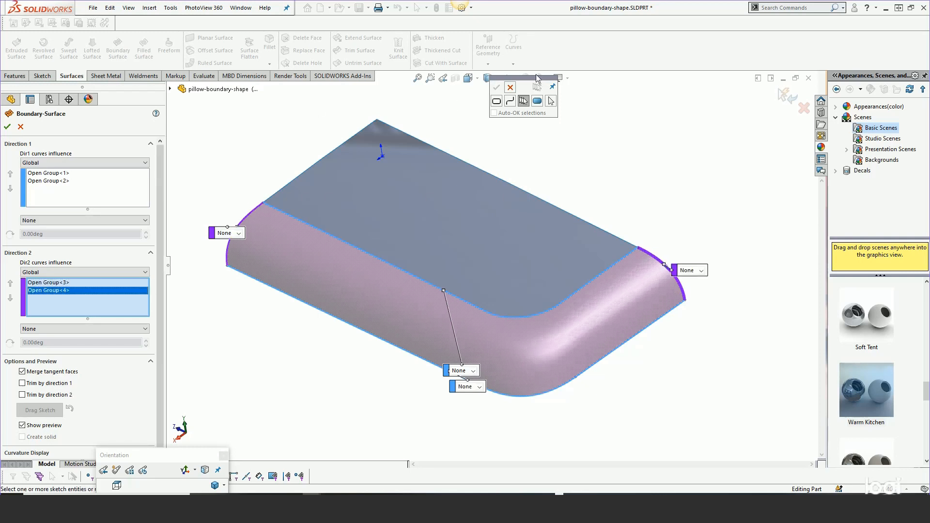
click(510, 88)
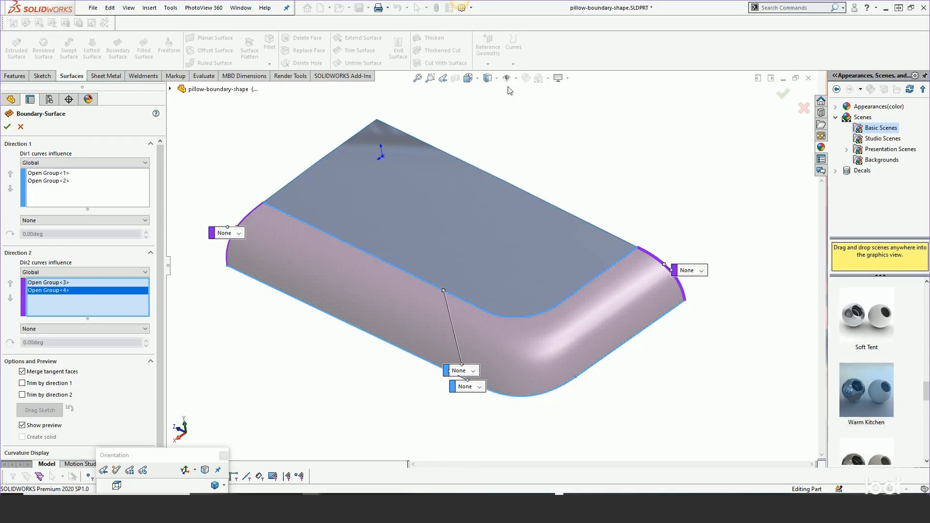
Set both Direction 2 side profiles to Normal To Profile
click(239, 234)
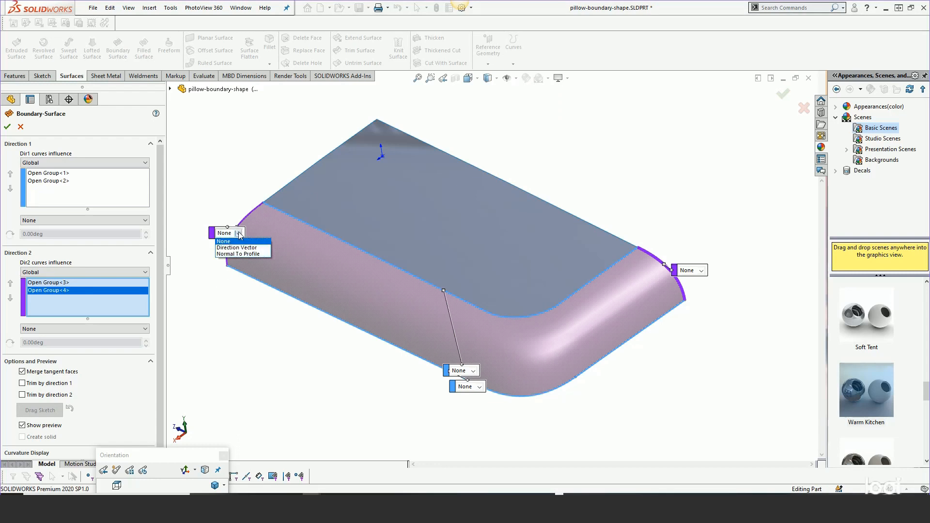
click(238, 253)
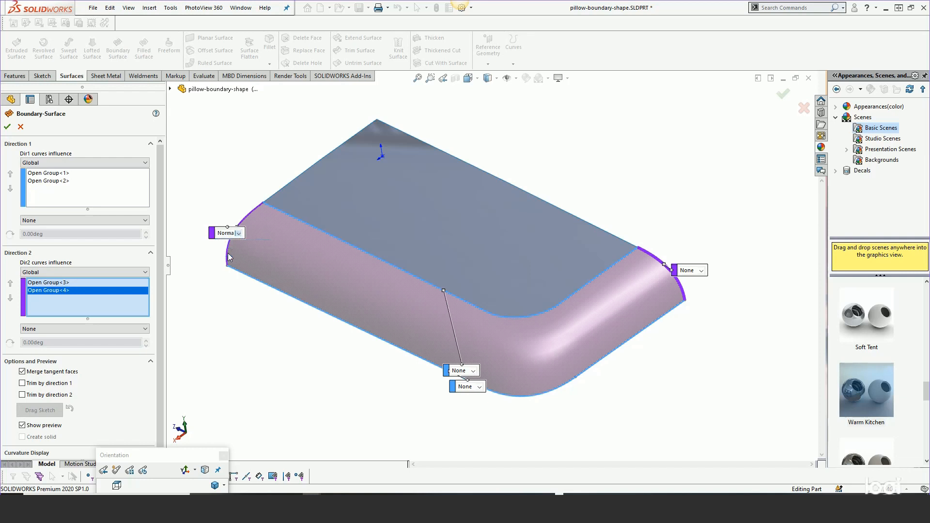
click(701, 270)
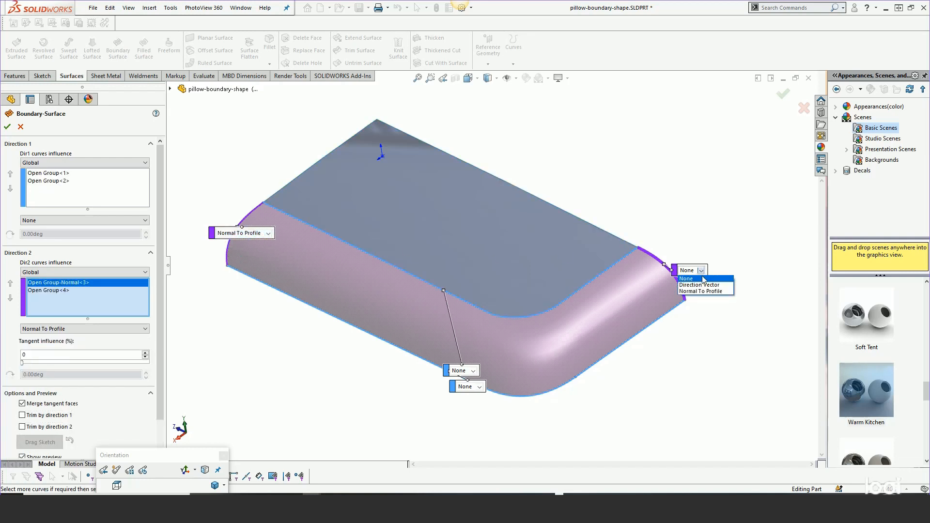
click(703, 293)
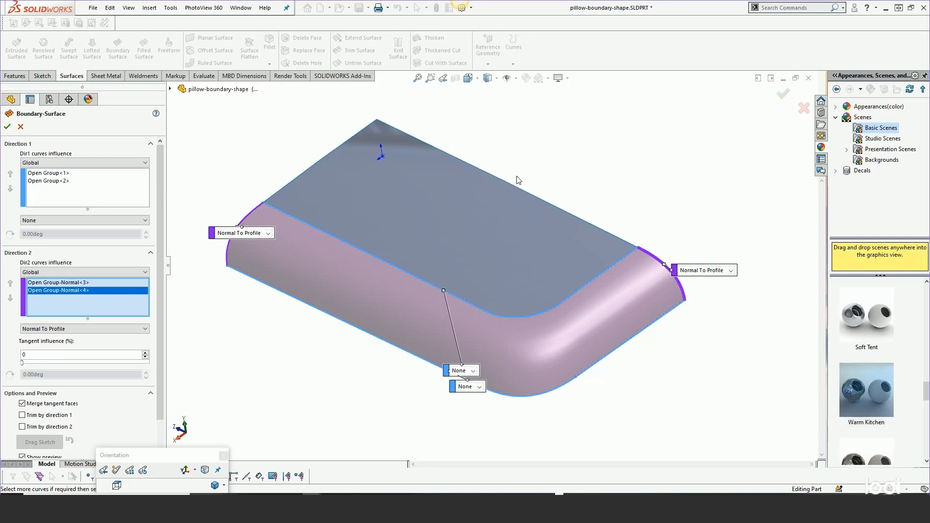
Try to apply Curvature To Face along the edge chain shared with the trimmed surface, and create the boundary surface
click(472, 371)
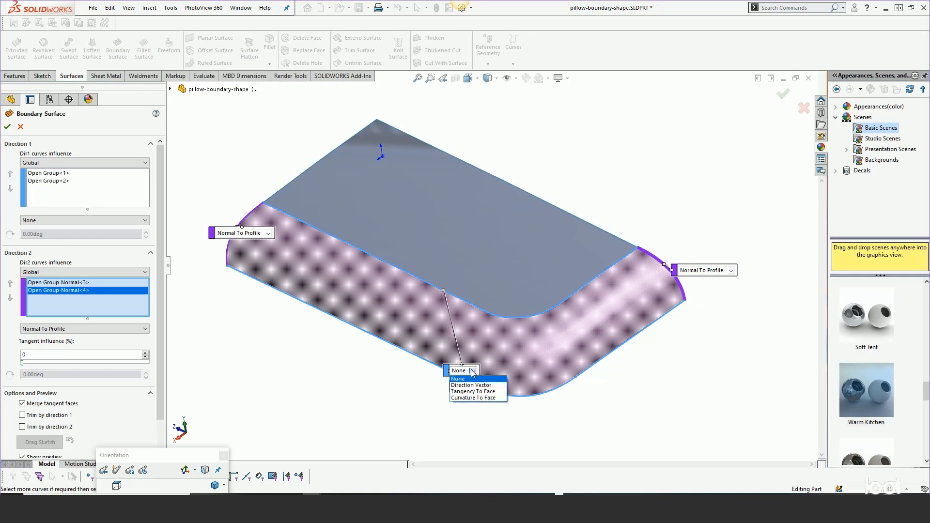
click(462, 398)
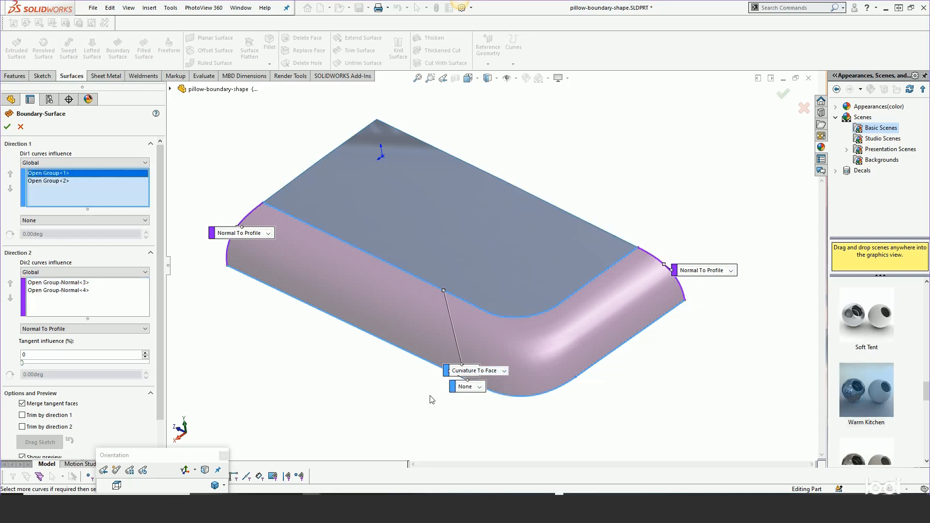
drag(446, 371, 381, 289)
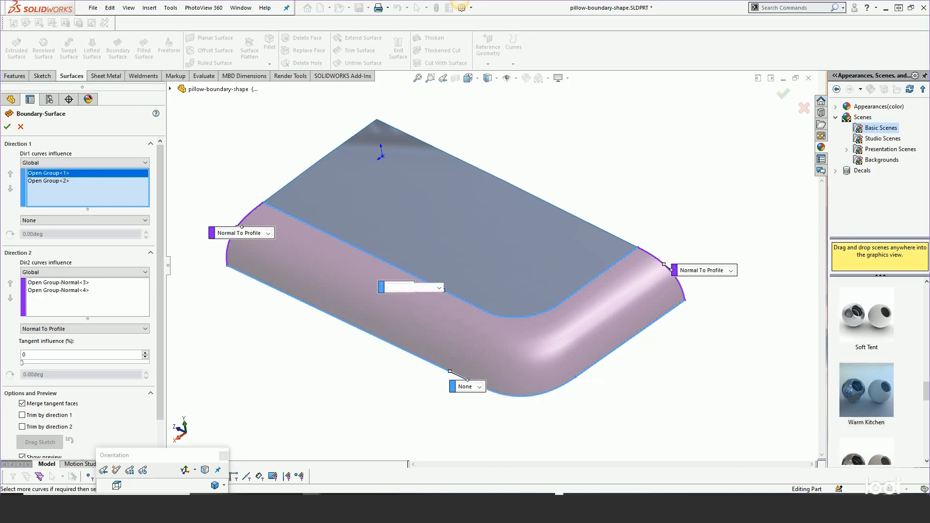
middle_drag(369, 333, 464, 294)
click(7, 127)
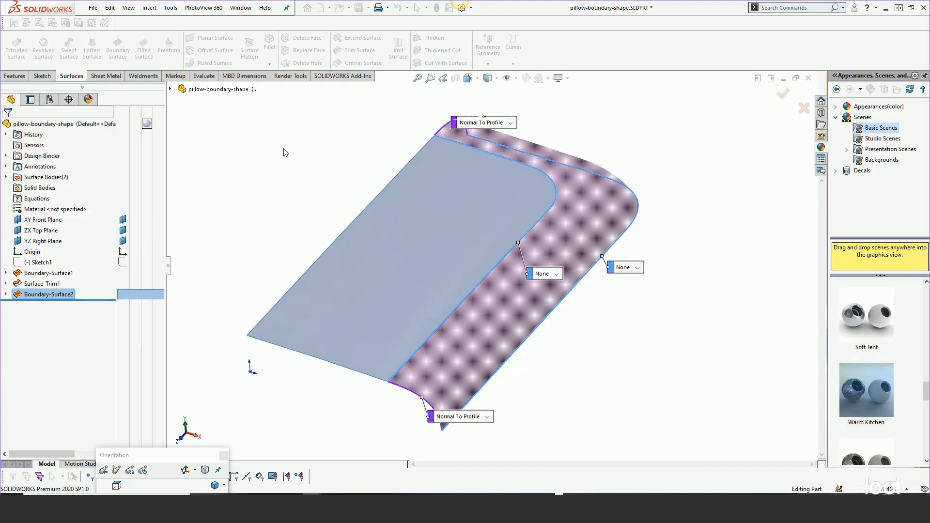
middle_drag(536, 276, 539, 256)
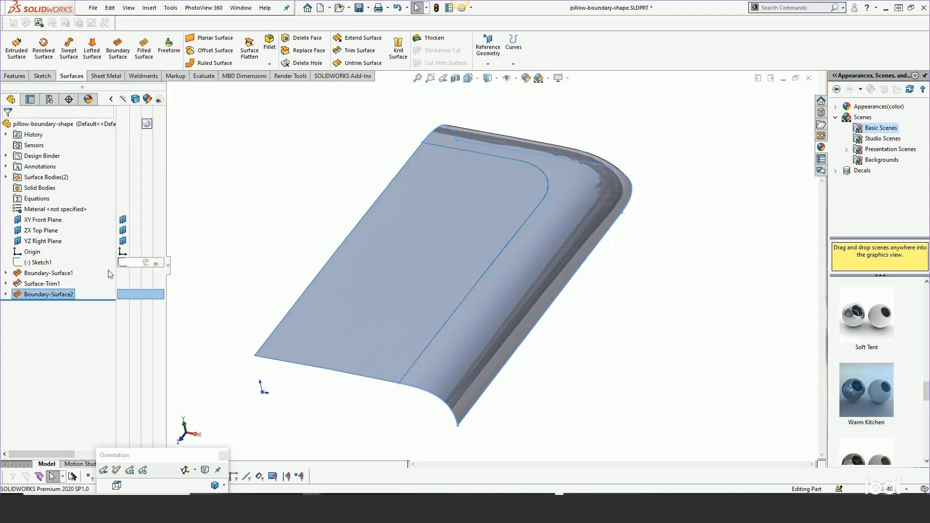
Reopen the side boundary surface for editing and examine its preview around the rounded corner and side profiles
right_click(39, 294)
click(43, 264)
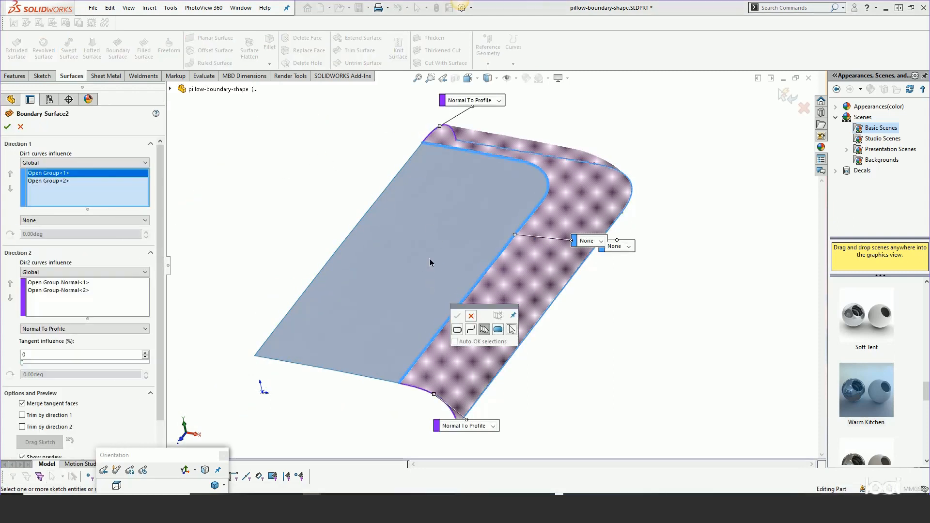
middle_drag(432, 259, 582, 263)
scroll(316, 166, down, 3)
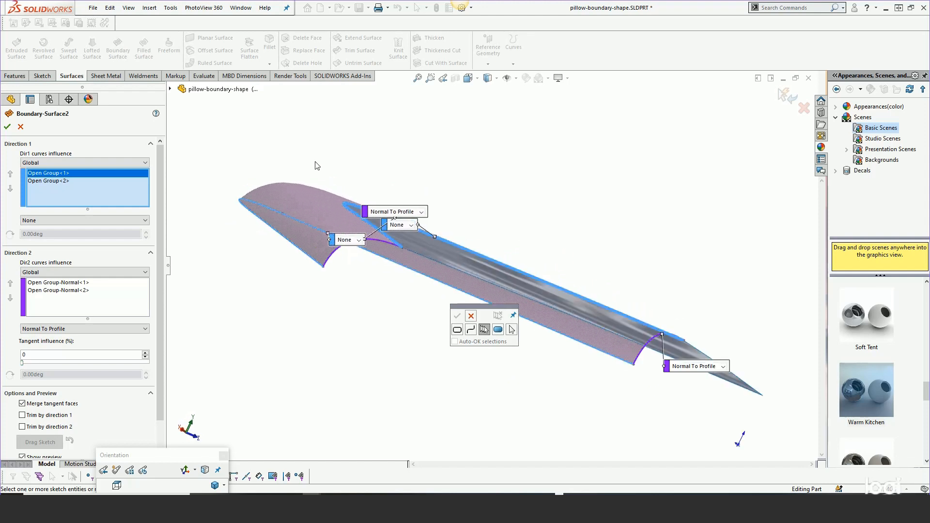
scroll(301, 183, down, 2)
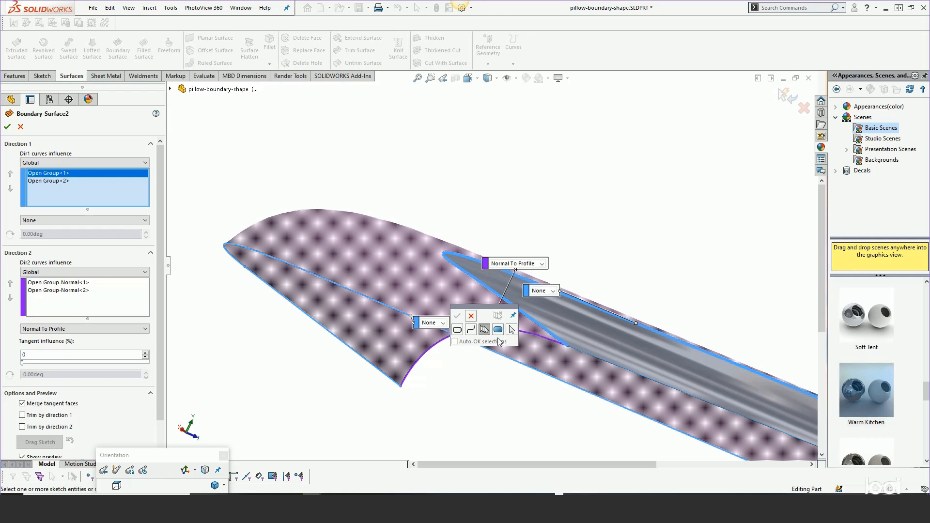
click(472, 316)
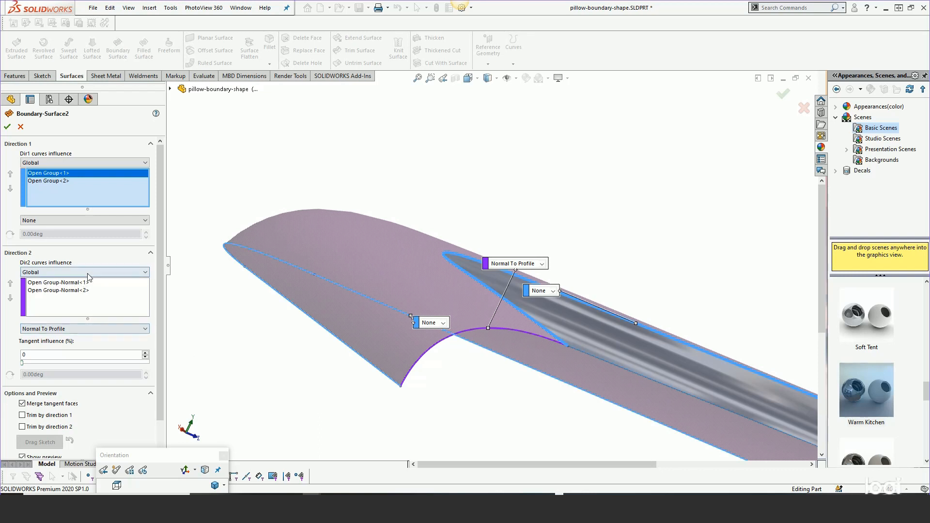
key(z)
scroll(293, 357, up, 2)
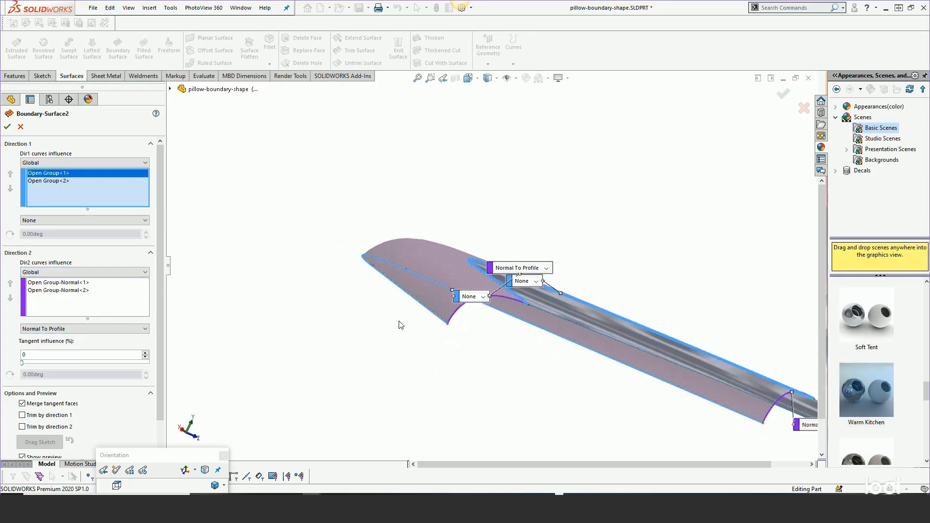
middle_drag(401, 324, 398, 368)
scroll(506, 374, up, 2)
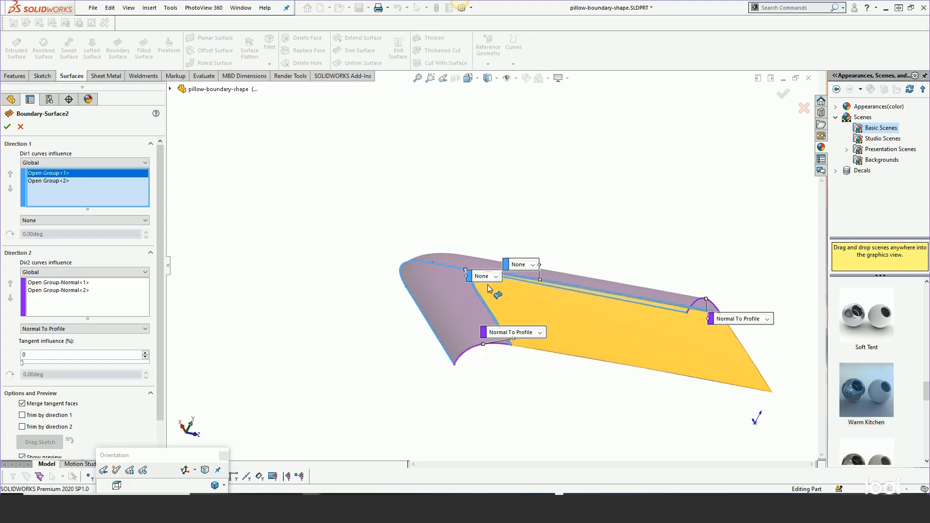
scroll(488, 288, down, 3)
mouse_move(486, 293)
middle_down()
mouse_move(490, 255)
mouse_move(436, 162)
middle_up()
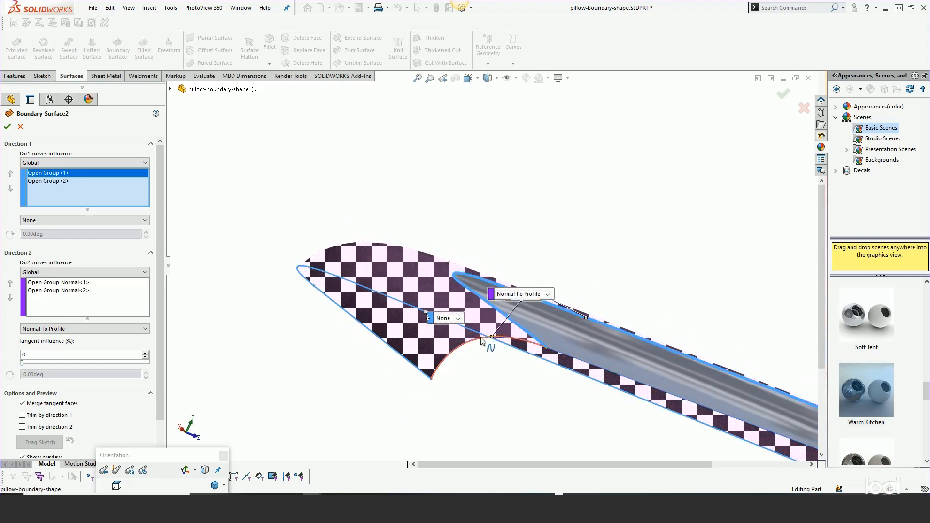
Try To Next Curve as the Direction 2 curves influence and restore Global for comparison
click(139, 272)
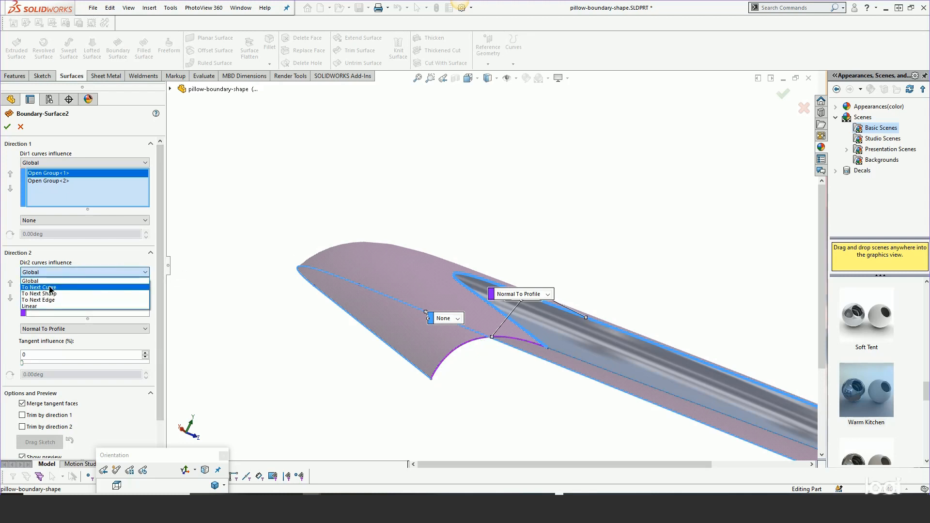
click(51, 288)
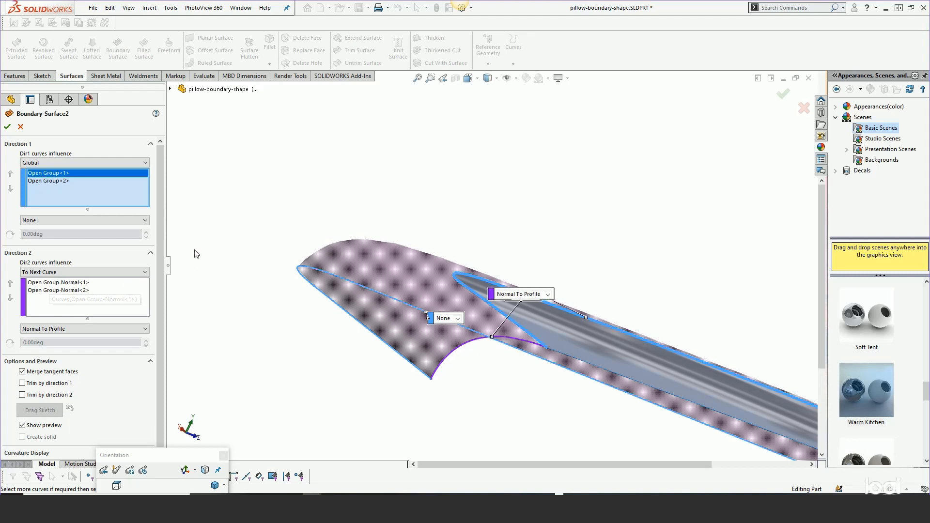
click(85, 272)
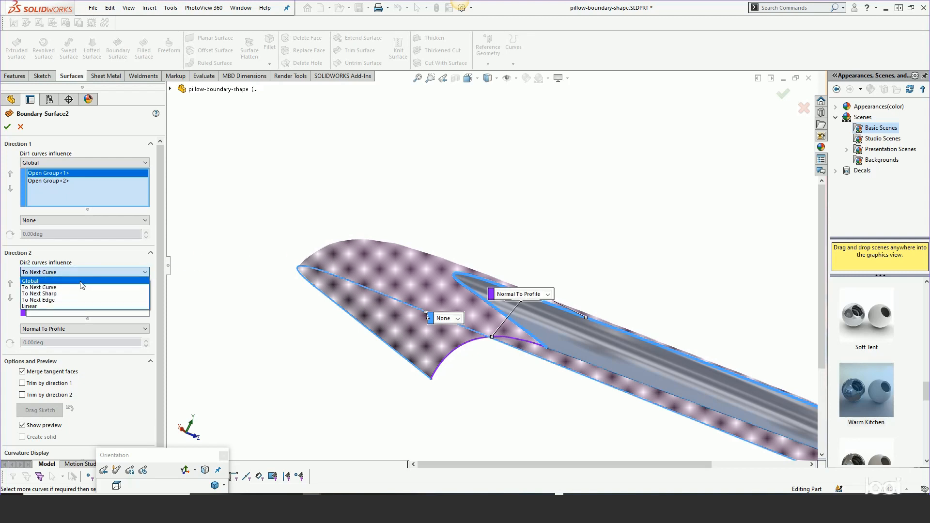
click(81, 282)
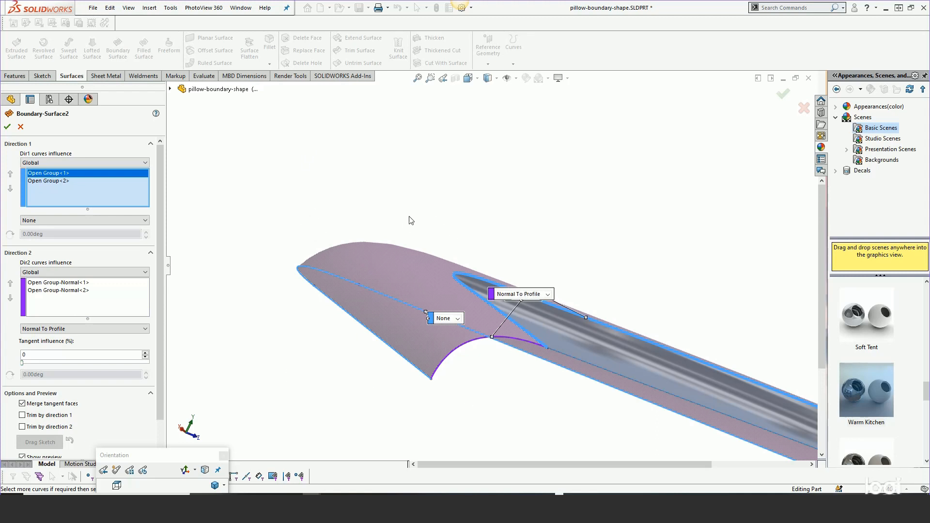
Set the Direction 2 curves influence to To Next Curve and rebuild the side boundary surface
click(66, 272)
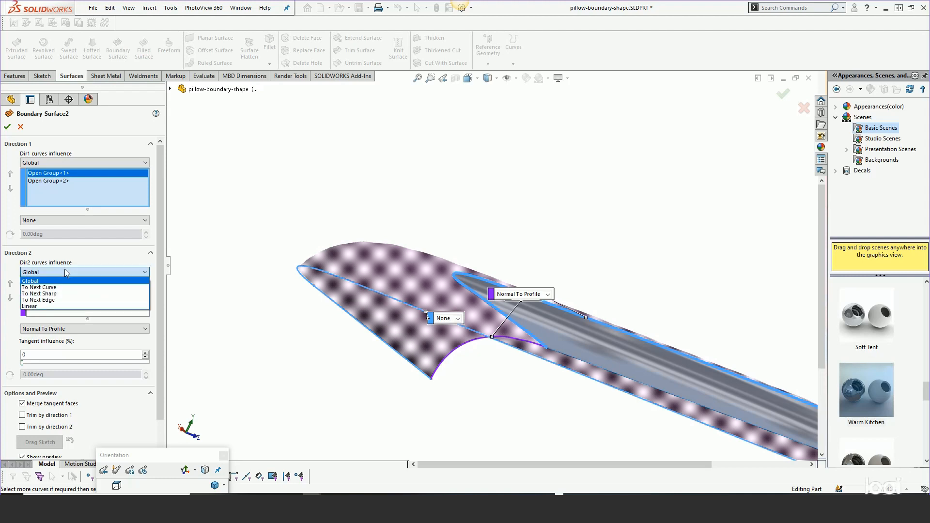
click(47, 287)
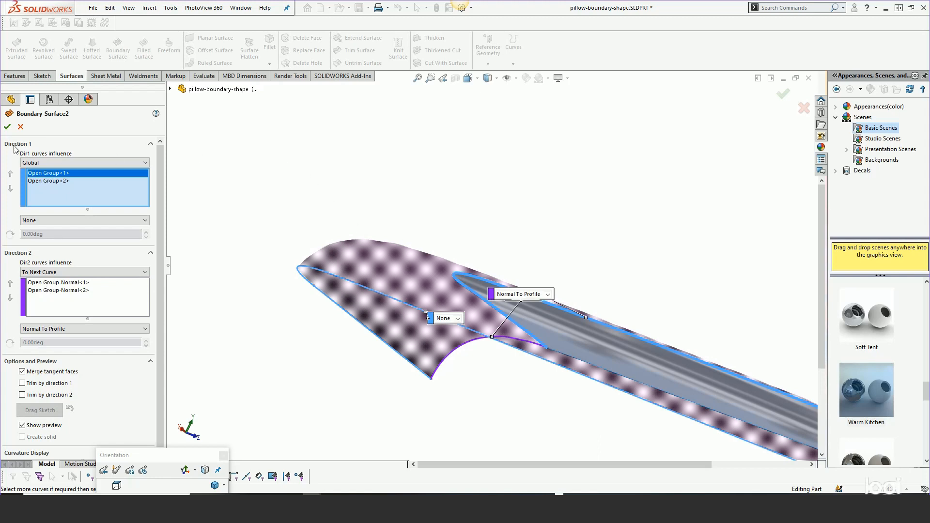
click(7, 127)
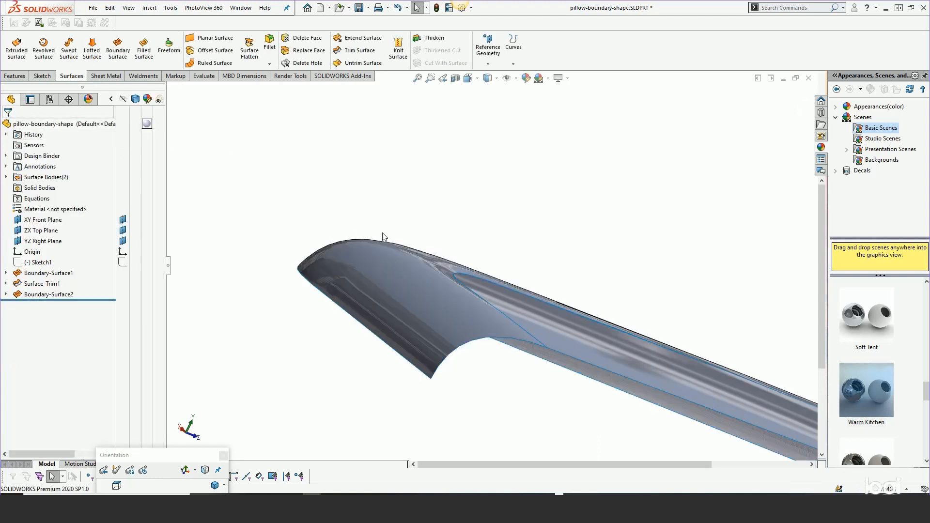
Knit the trimmed quarter surface and the side boundary surface into one surface body
middle_drag(318, 187, 519, 347)
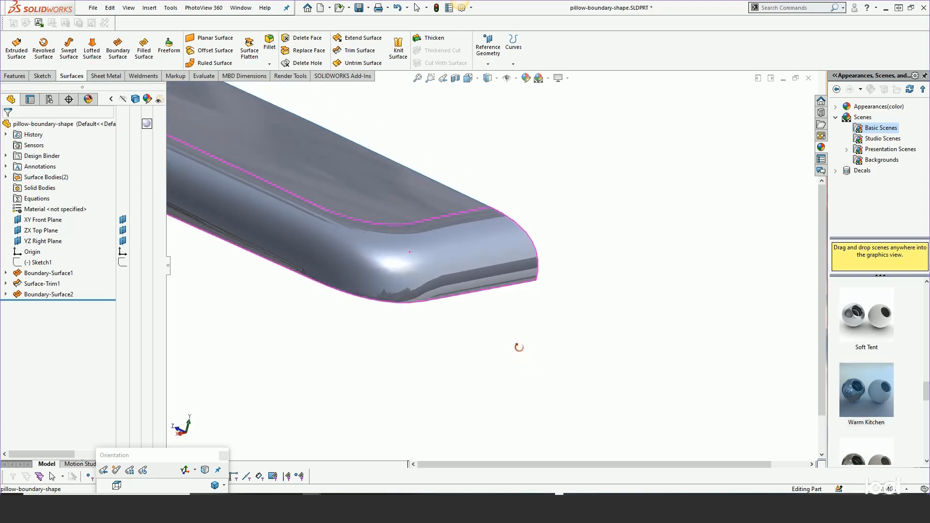
key(Escape)
middle_drag(440, 315, 453, 256)
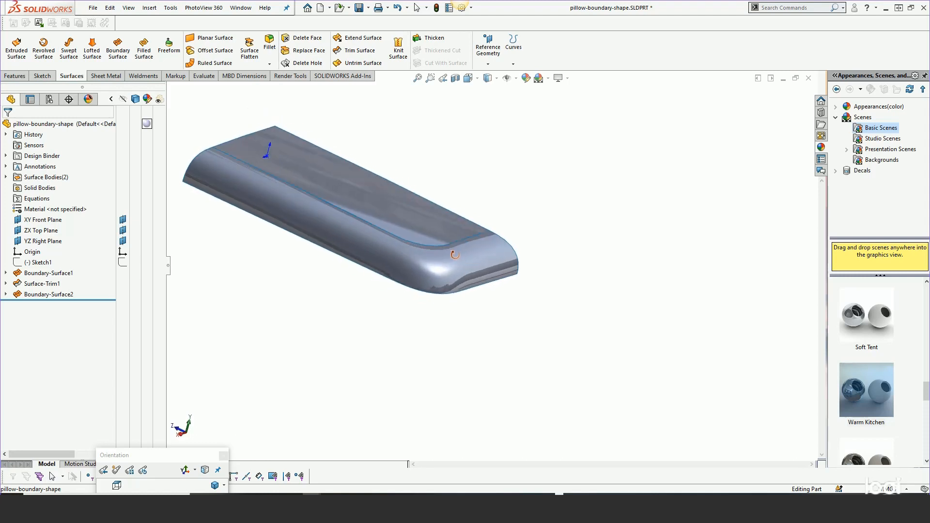
click(453, 257)
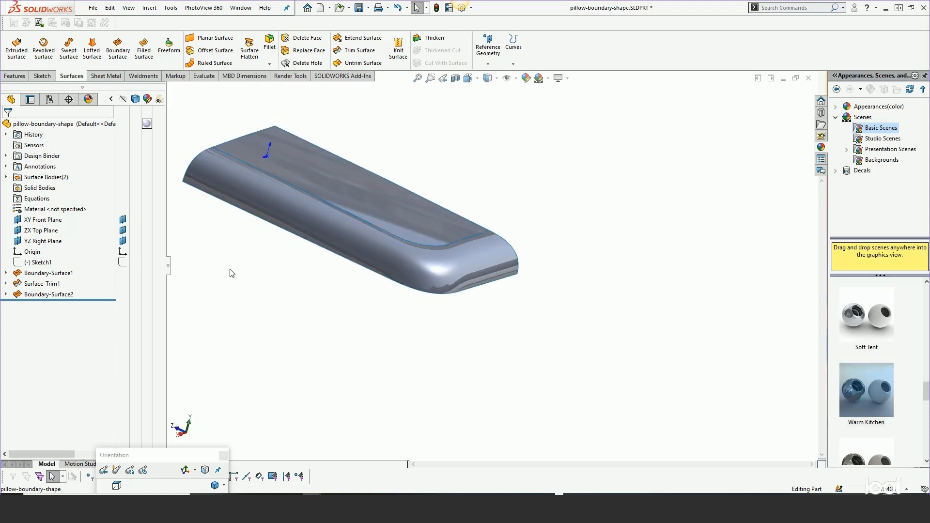
click(400, 52)
click(322, 217)
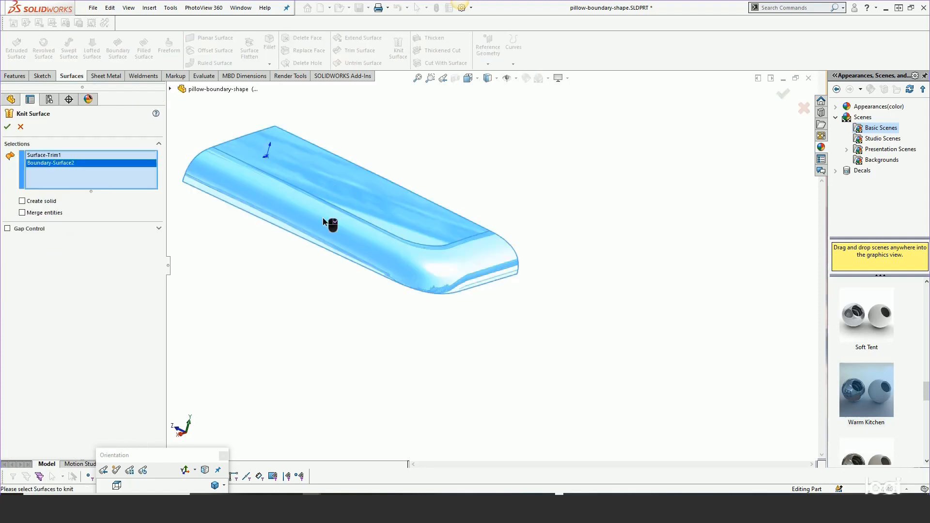
right_click(329, 218)
Display the knitted surface with Tangent Edges Removed to check the seam between its two faces
scroll(361, 281, up, 2)
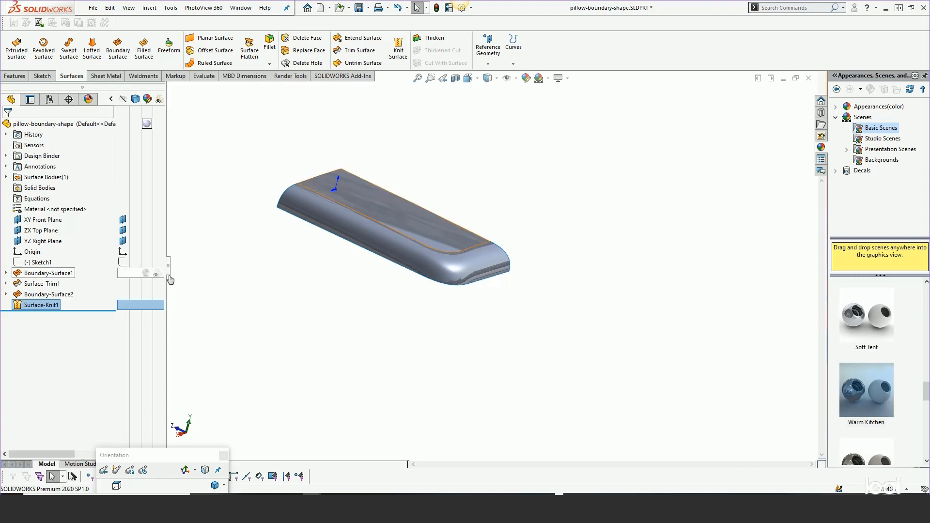
middle_drag(328, 286, 328, 338)
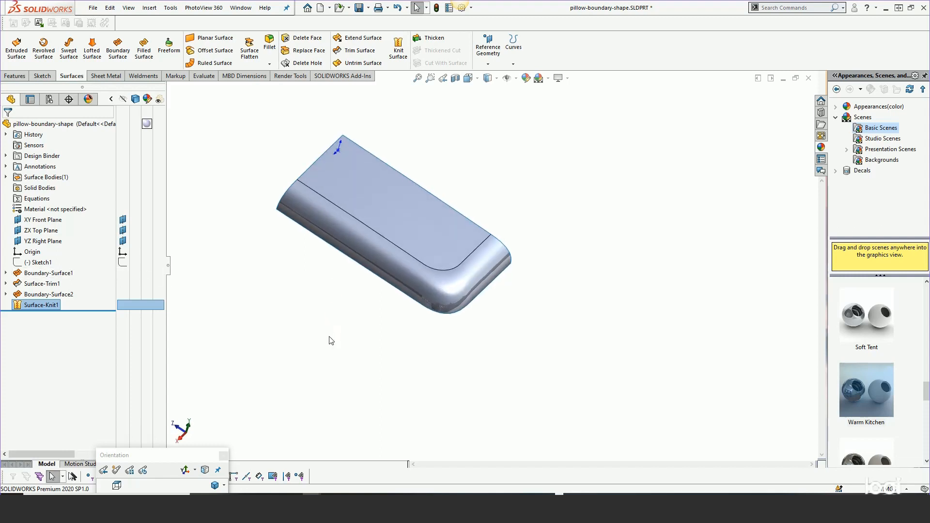
click(129, 8)
mouse_move(145, 50)
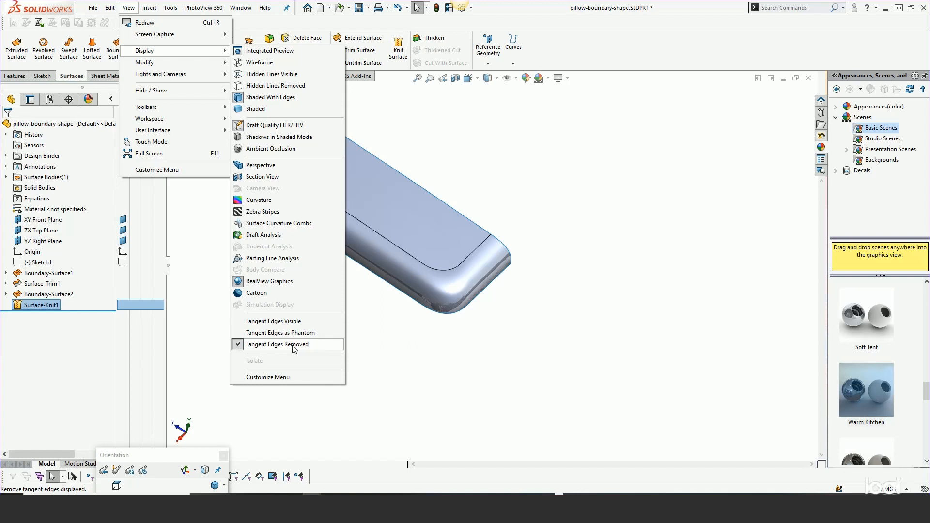
click(312, 344)
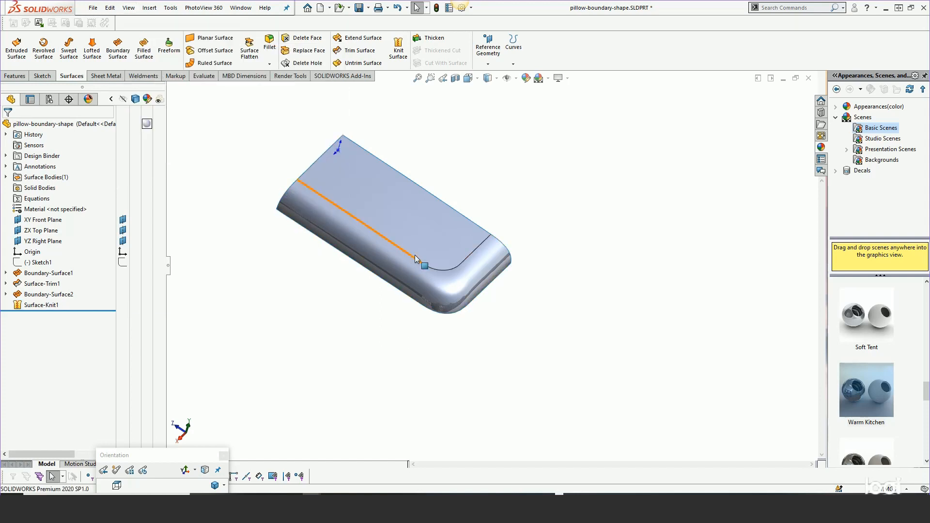
Run a Deviation Analysis on the three-edge seam between the trimmed surface and the side boundary surface
middle_drag(441, 275, 401, 240)
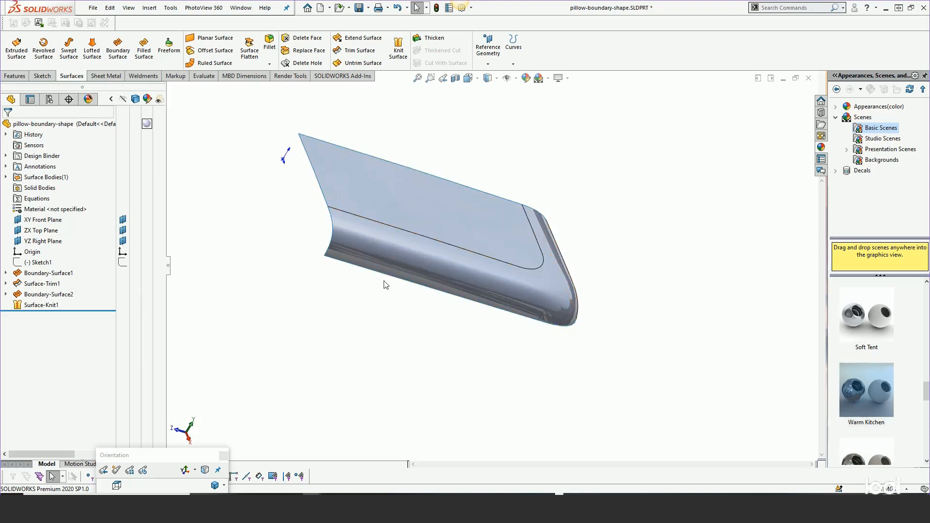
scroll(532, 275, down, 2)
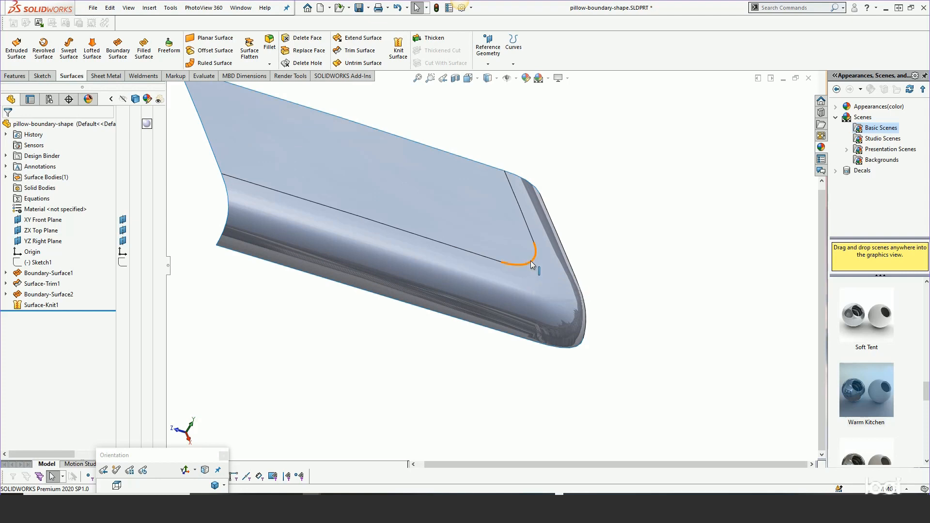
click(531, 261)
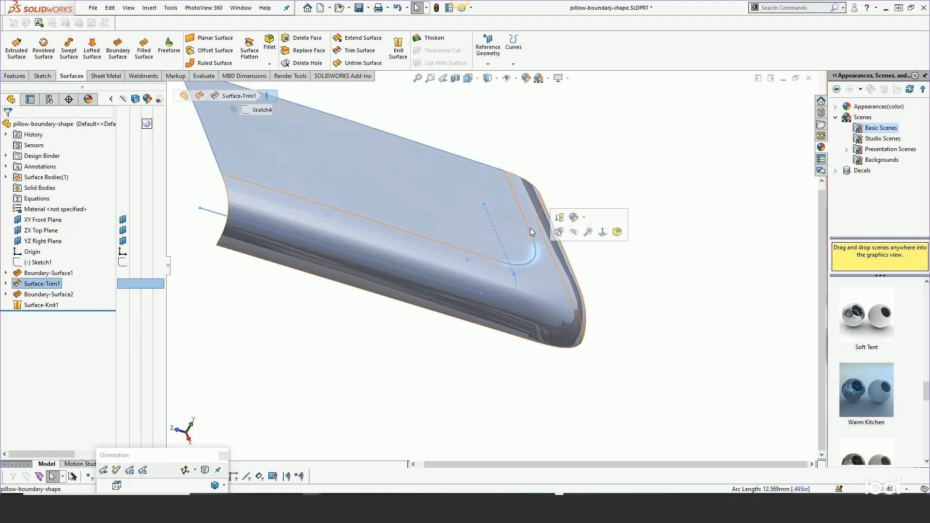
ctrl+click(481, 254)
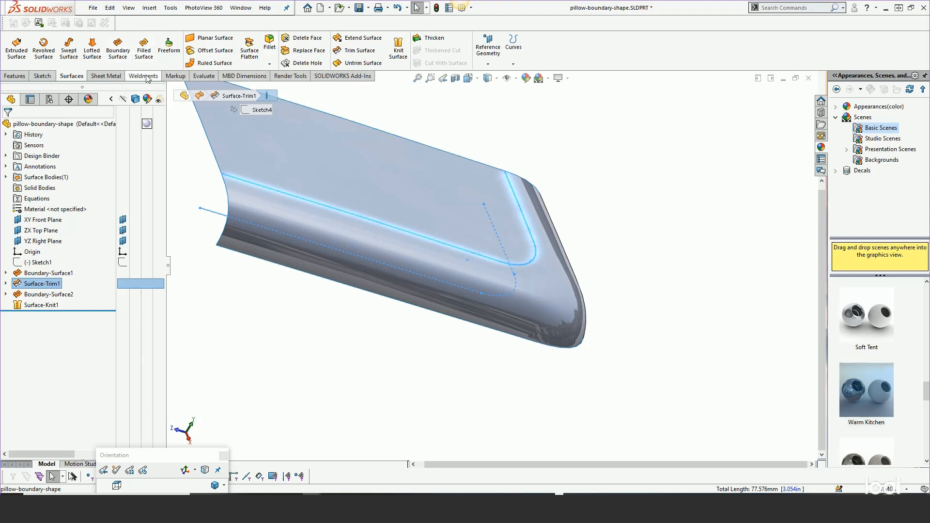
click(203, 76)
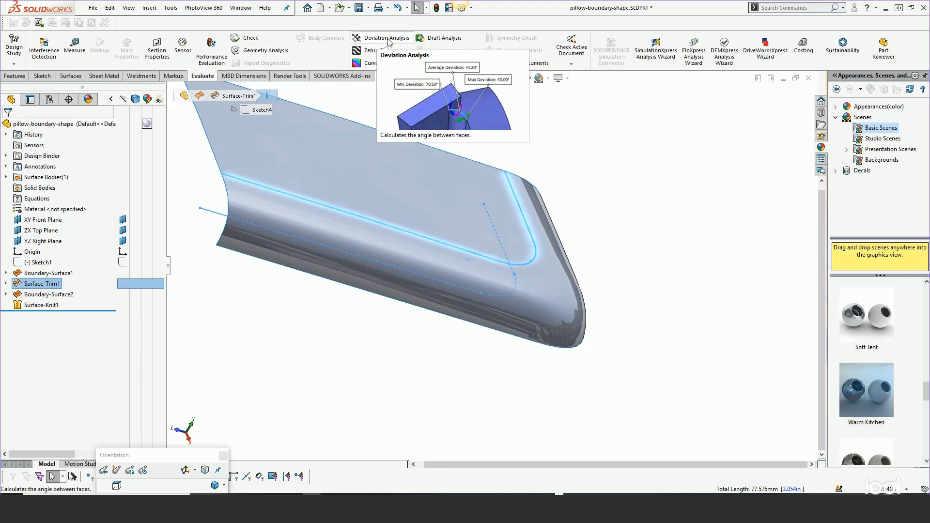
click(387, 38)
click(91, 213)
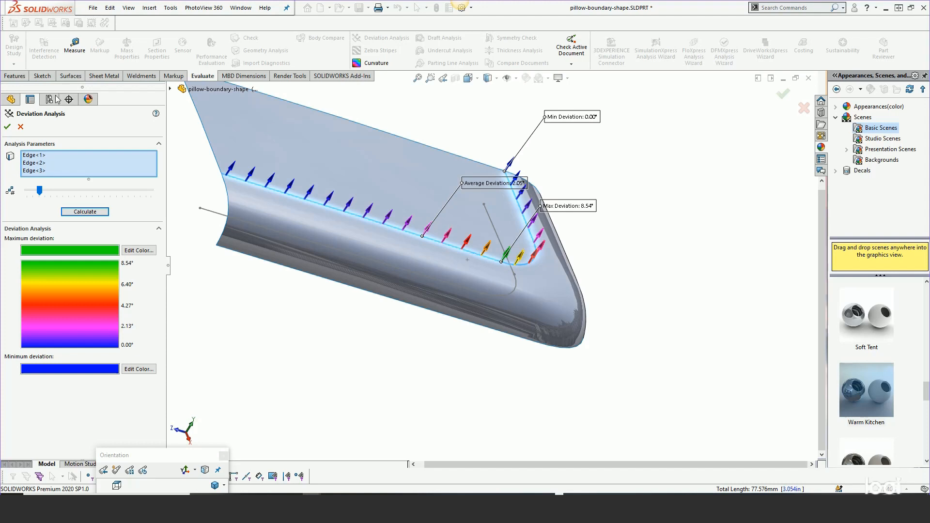
click(20, 127)
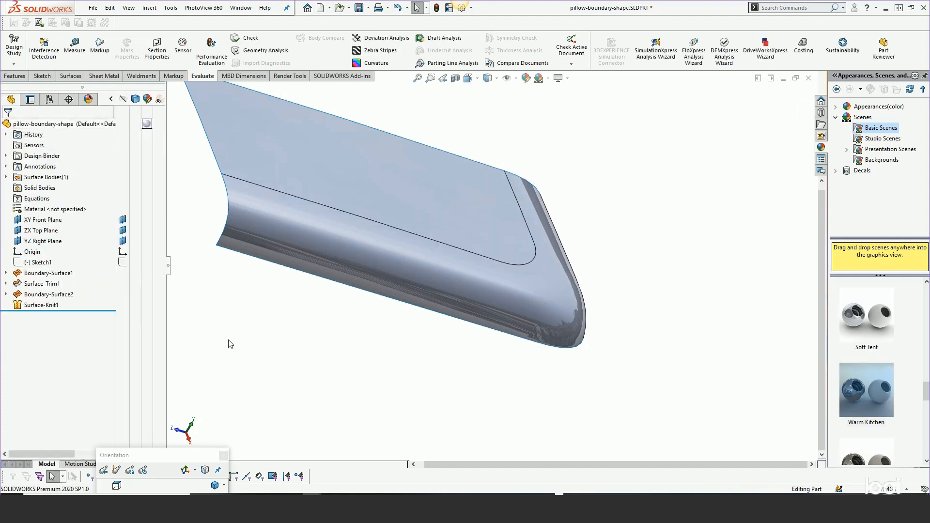
Edit Boundary-Surface2 to apply Curvature To Face along the edge chain shared with the trimmed surface, and rebuild it
right_click(30, 294)
click(37, 263)
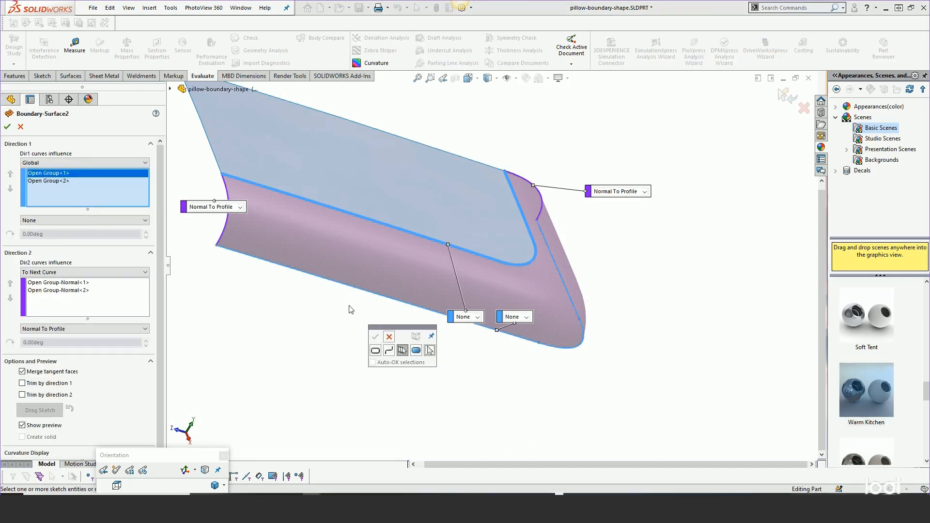
click(390, 336)
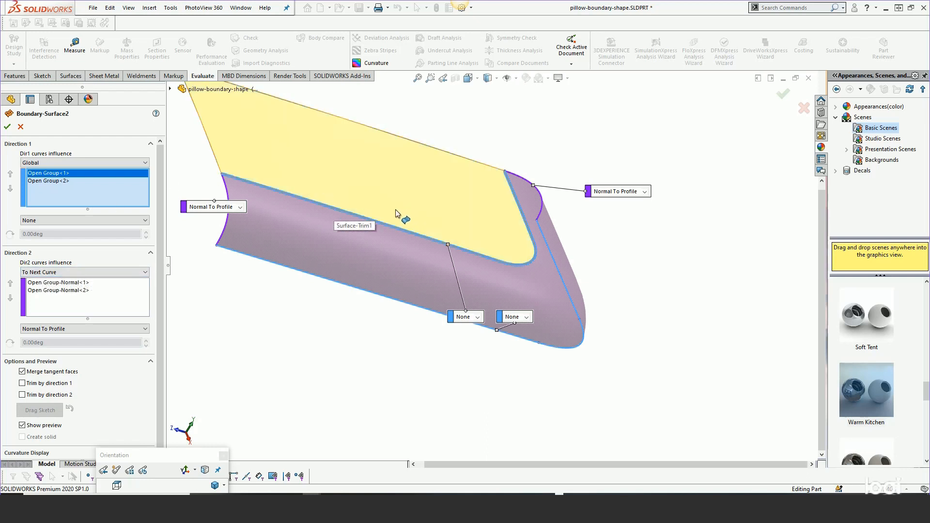
click(396, 229)
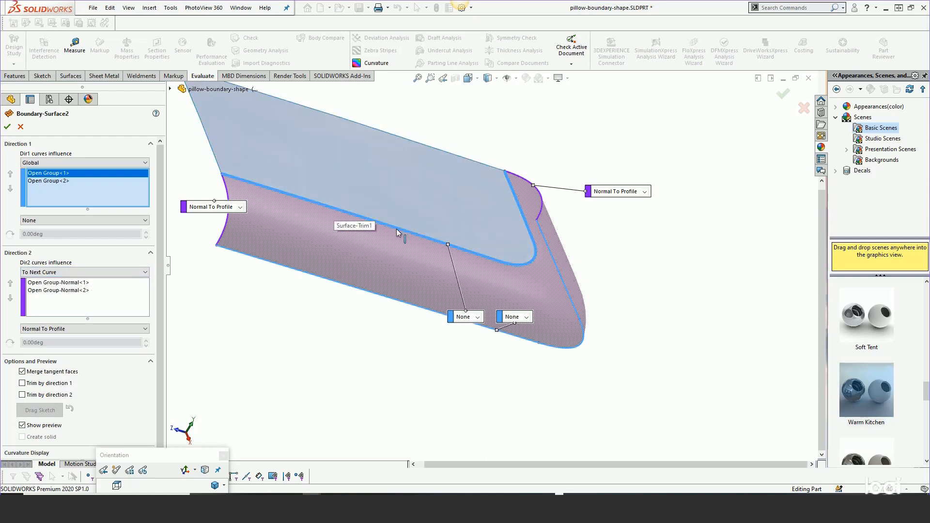
click(477, 317)
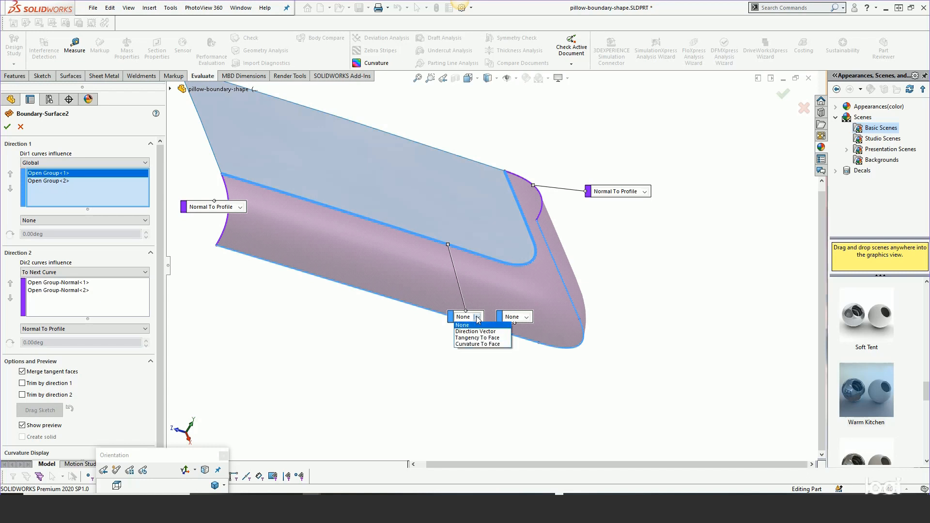
click(477, 344)
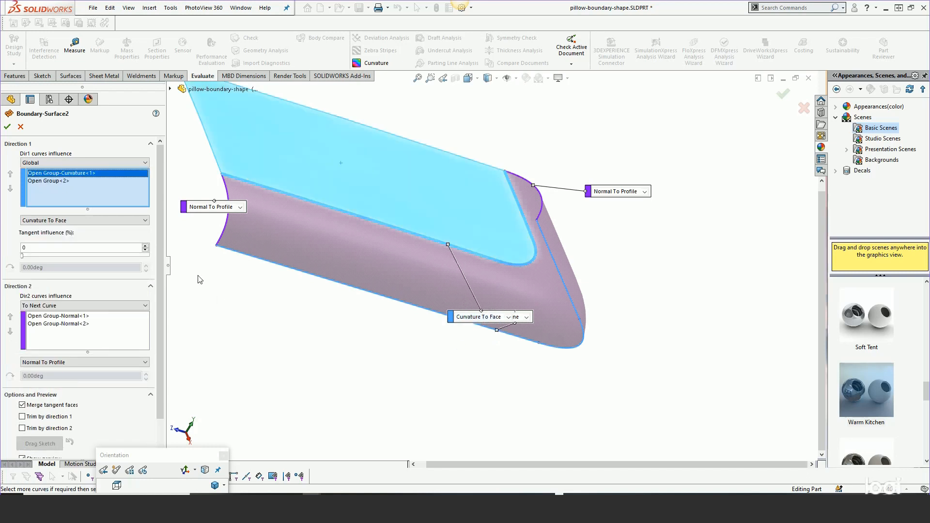
click(8, 127)
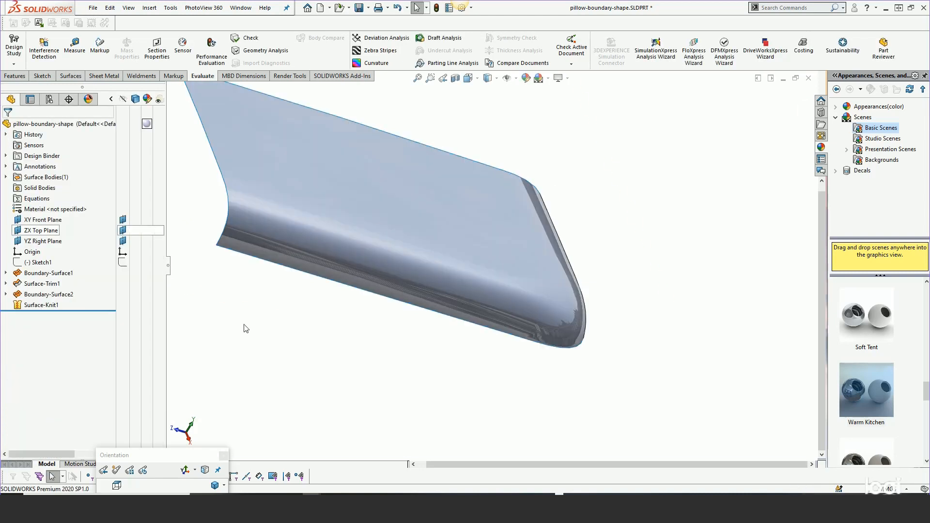
Mirror the knitted surface body about the YZ Right Plane with Knit surfaces enabled
mouse_move(367, 350)
middle_down()
mouse_move(364, 388)
mouse_move(357, 353)
mouse_move(358, 398)
mouse_move(365, 361)
mouse_move(334, 315)
mouse_move(320, 312)
mouse_move(332, 276)
mouse_move(398, 353)
mouse_move(395, 441)
middle_up()
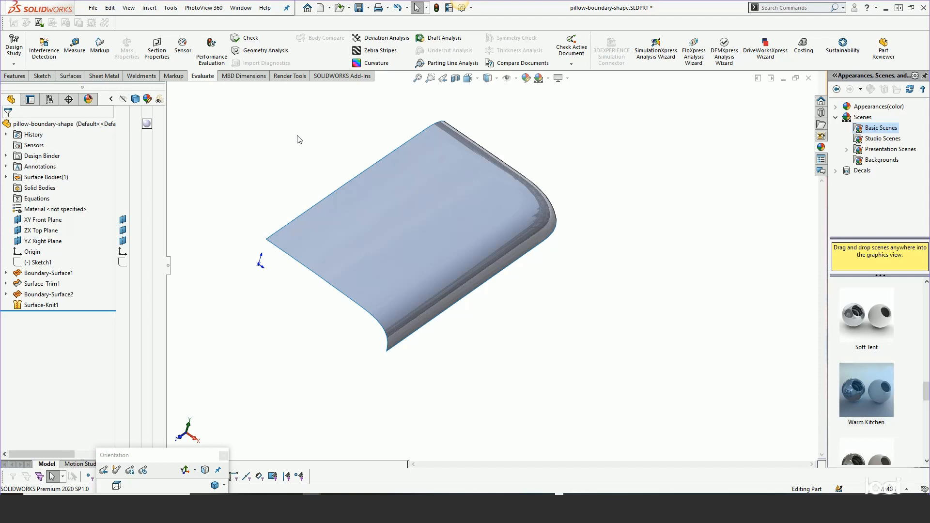
click(56, 243)
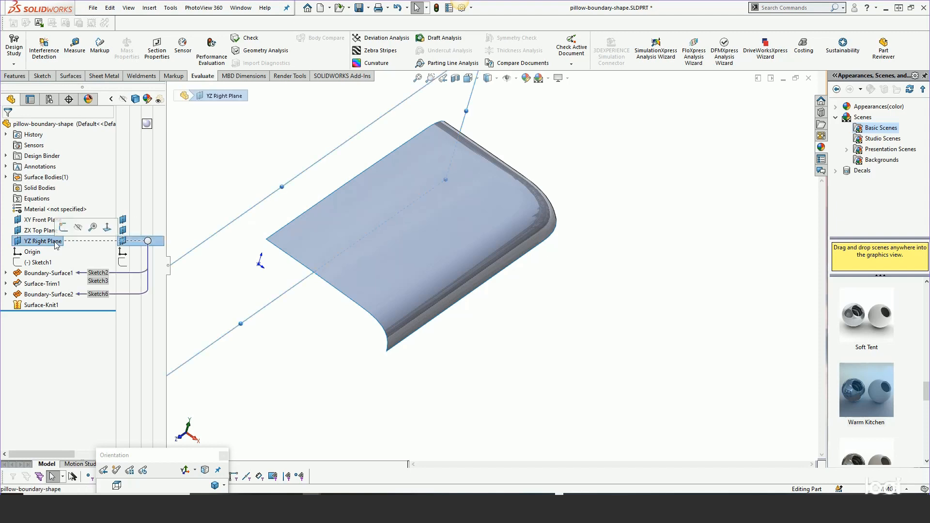
click(151, 9)
mouse_move(161, 60)
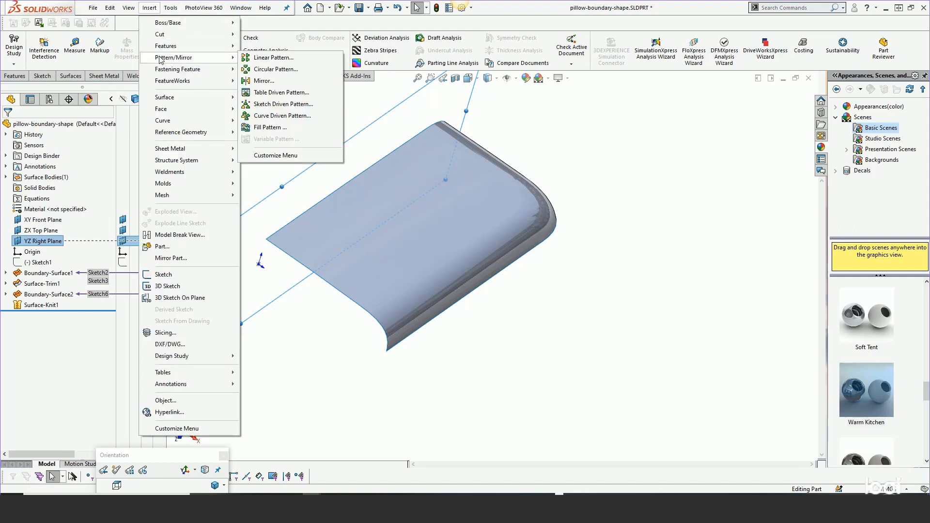
click(270, 80)
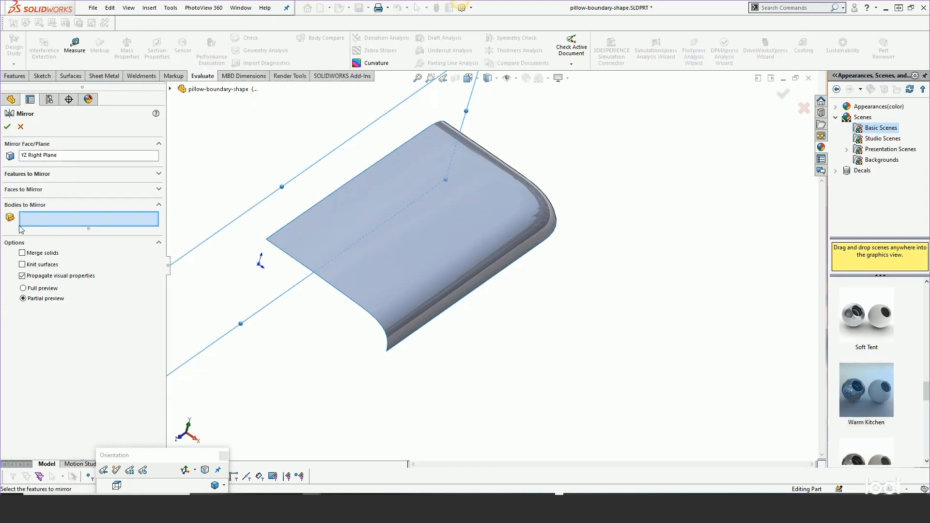
click(374, 229)
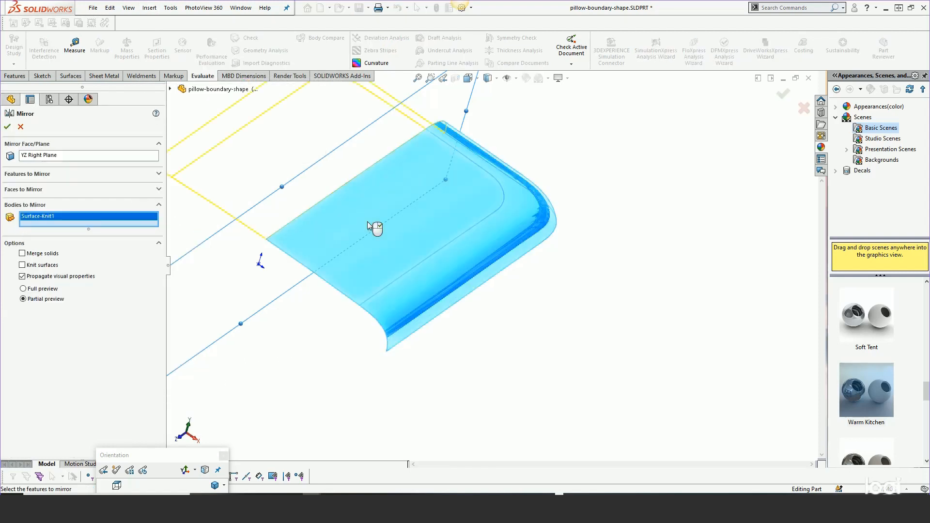
click(8, 127)
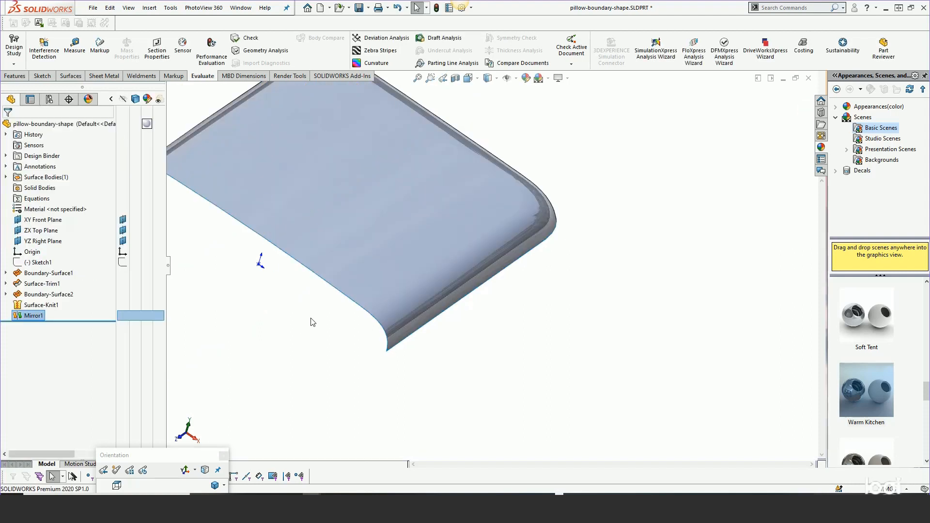
Mirror the resulting half body about the XY Front Plane with Knit surfaces enabled to complete the pillow outline
key(Return)
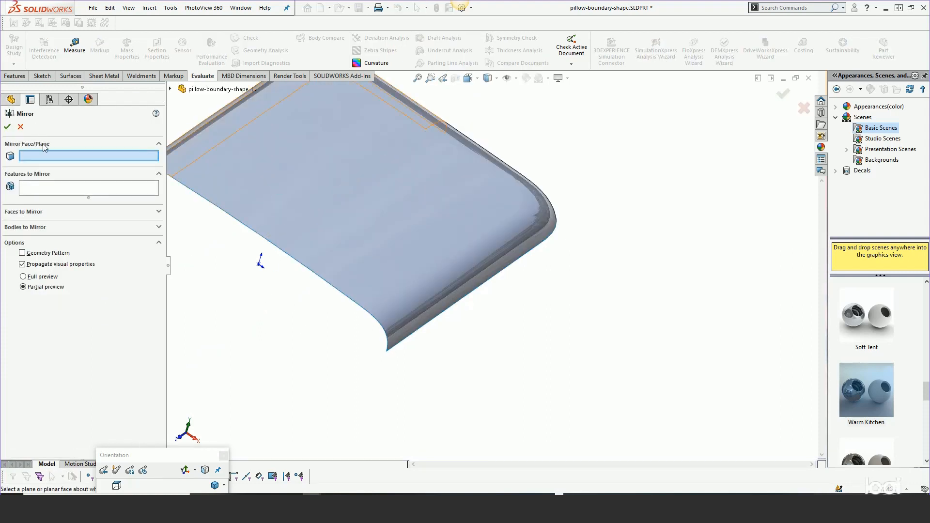
click(170, 90)
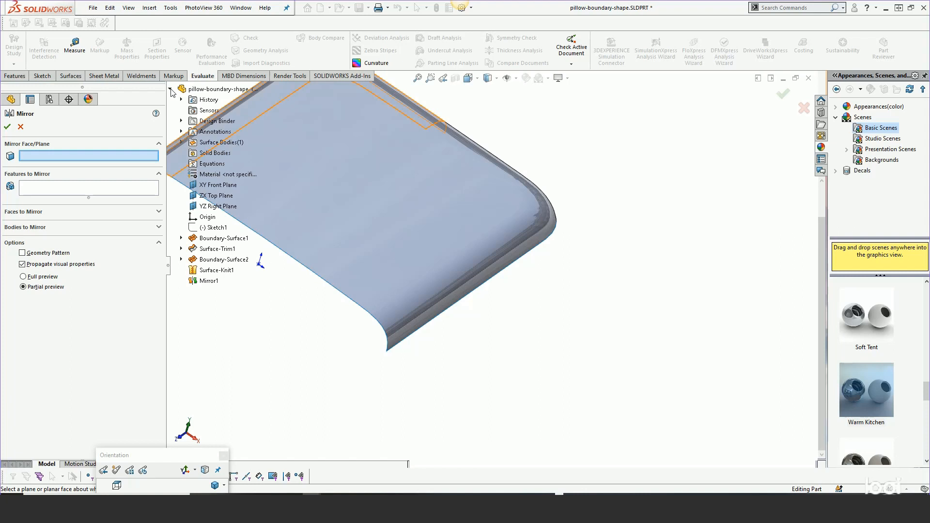
click(206, 185)
click(31, 227)
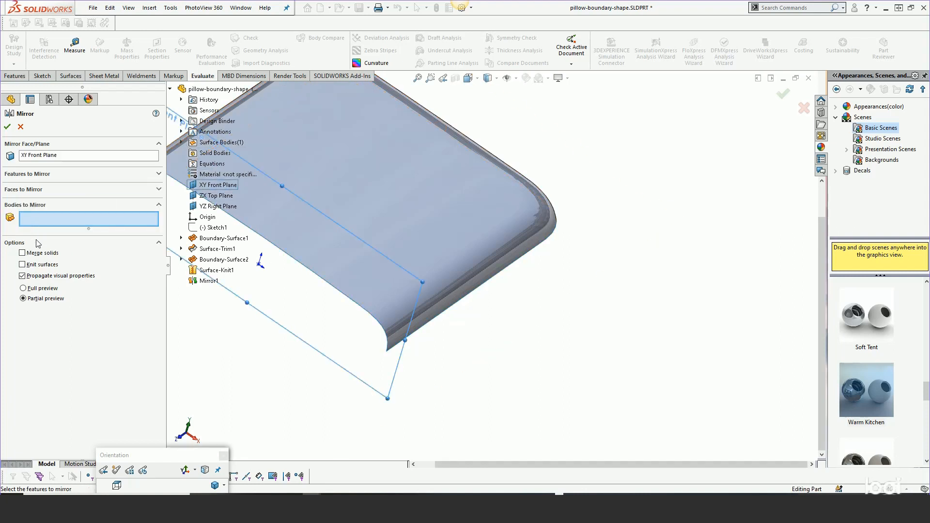
click(385, 219)
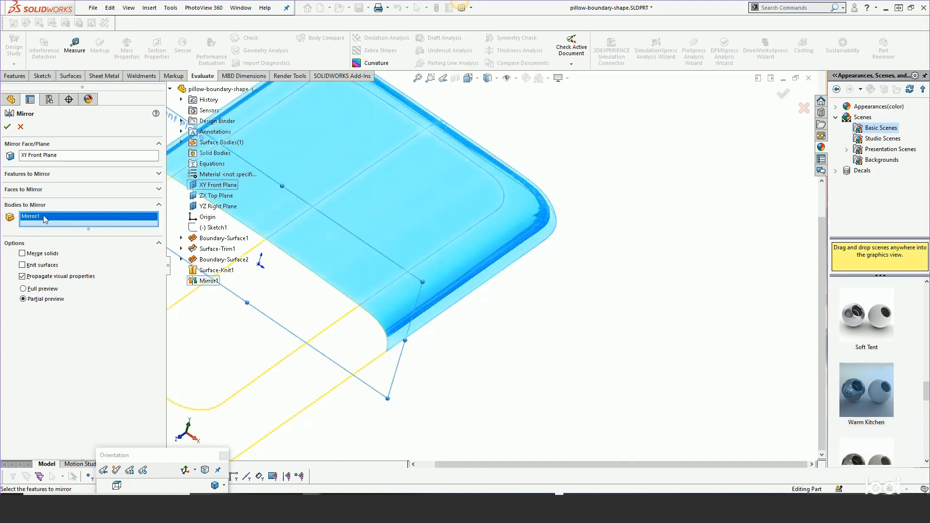
click(22, 266)
click(7, 127)
scroll(634, 253, up, 4)
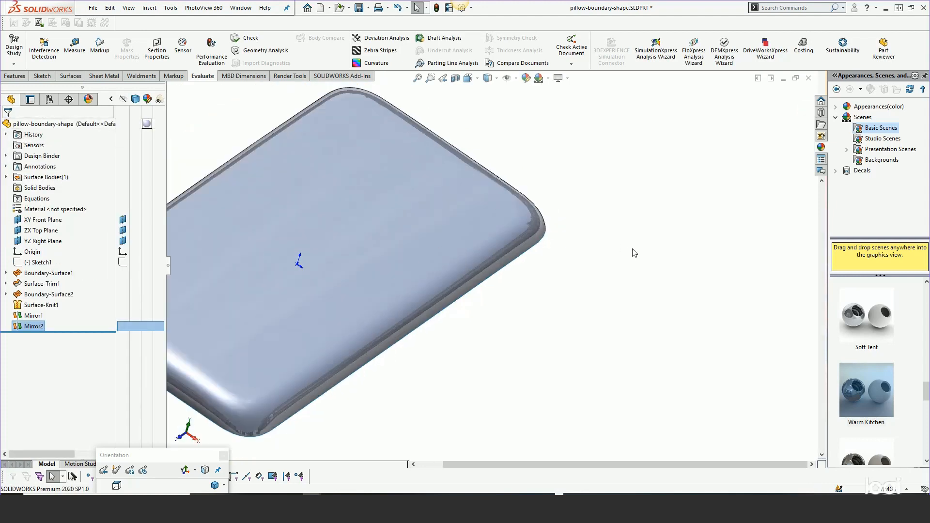
middle_drag(627, 271, 622, 301)
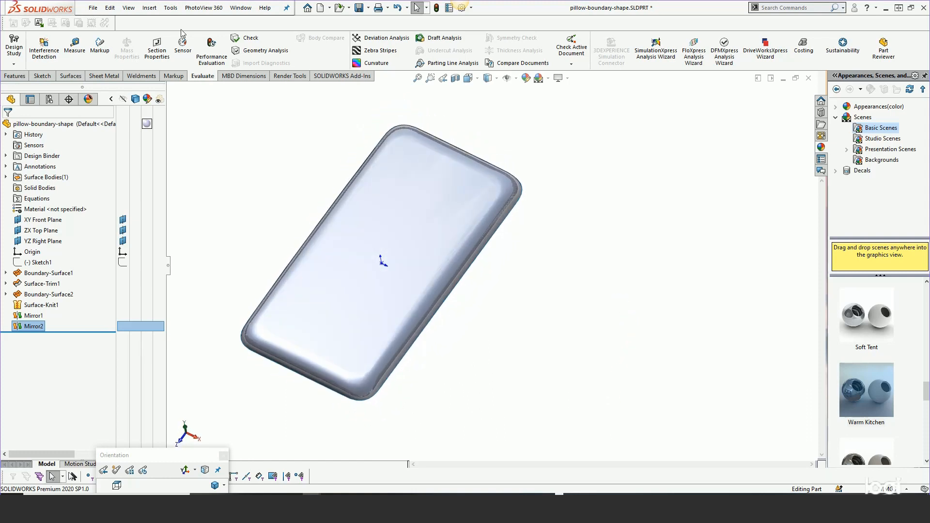
Examine the full pillow surface with the Curvature color display, and turn that display off
click(129, 8)
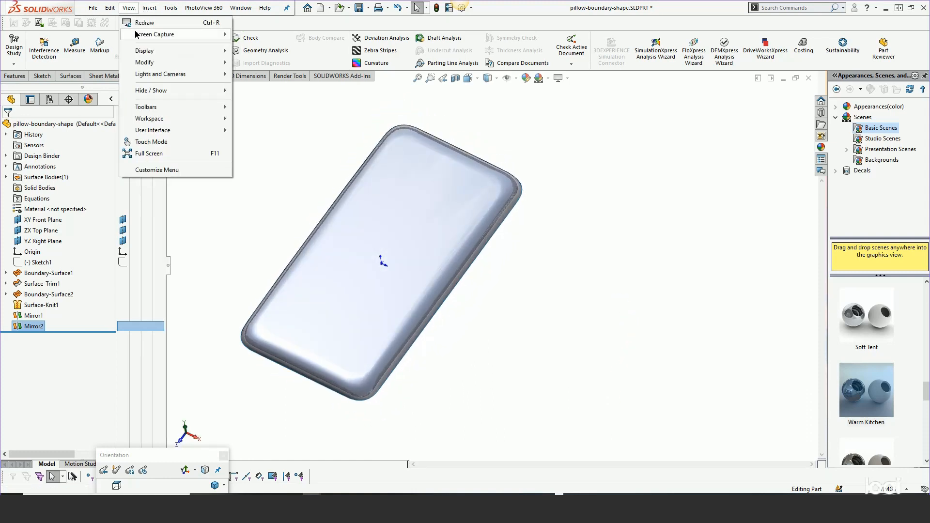
mouse_move(141, 50)
click(278, 203)
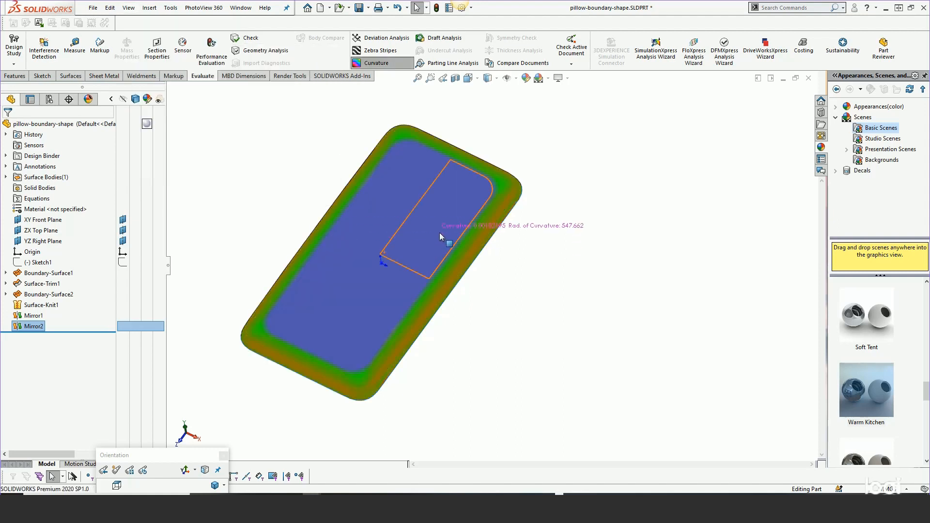
scroll(440, 233, down, 4)
mouse_move(469, 256)
middle_down()
mouse_move(444, 272)
mouse_move(483, 259)
mouse_move(483, 162)
mouse_move(501, 161)
middle_up()
scroll(439, 290, down, 1)
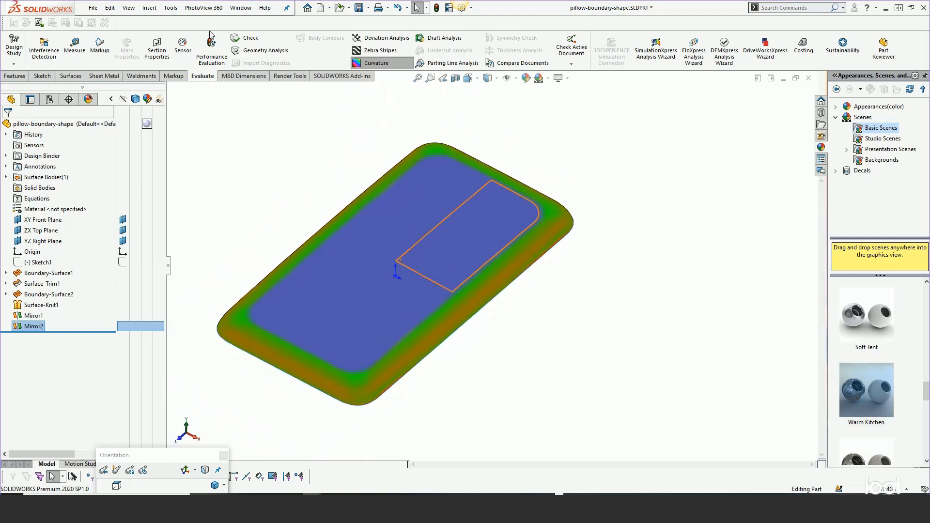
click(129, 9)
mouse_move(160, 51)
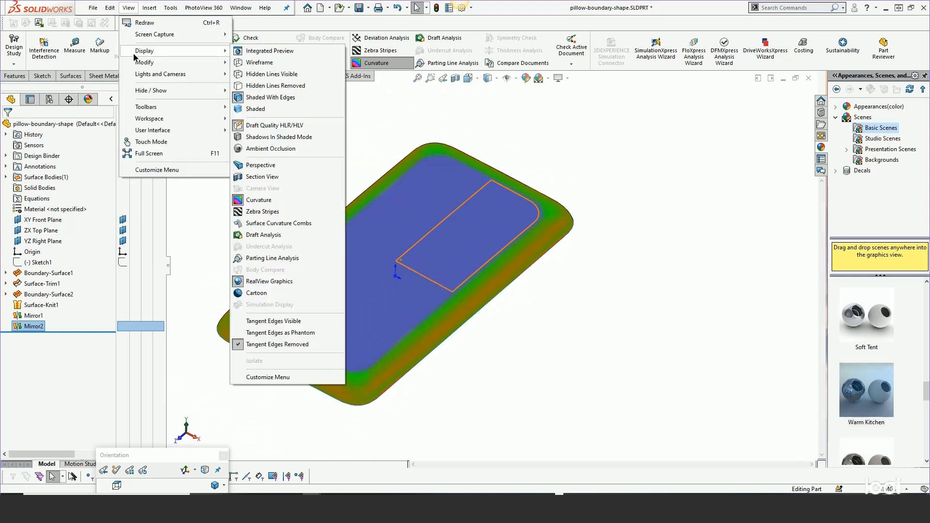
click(247, 201)
Inspect the pillow's reflections with Zebra Stripes, using the From file environment image plain_sky.hdr
click(129, 9)
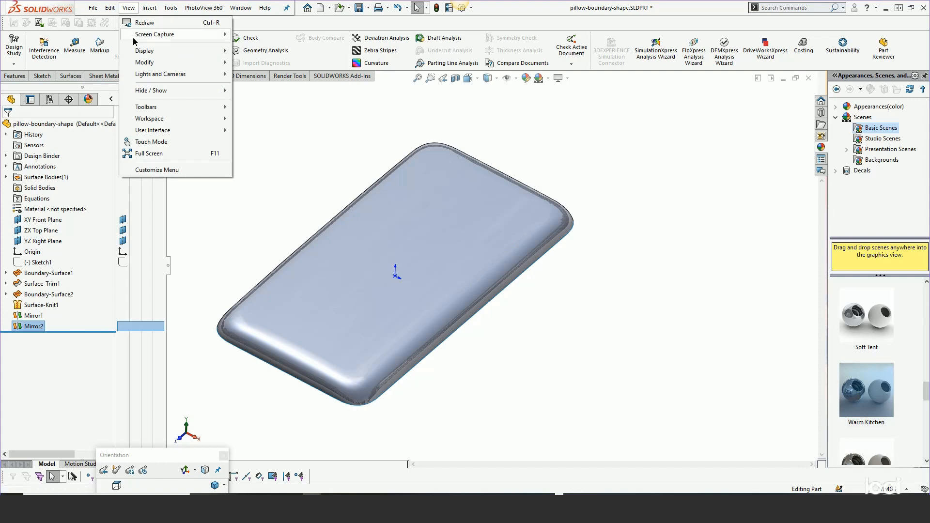
mouse_move(140, 53)
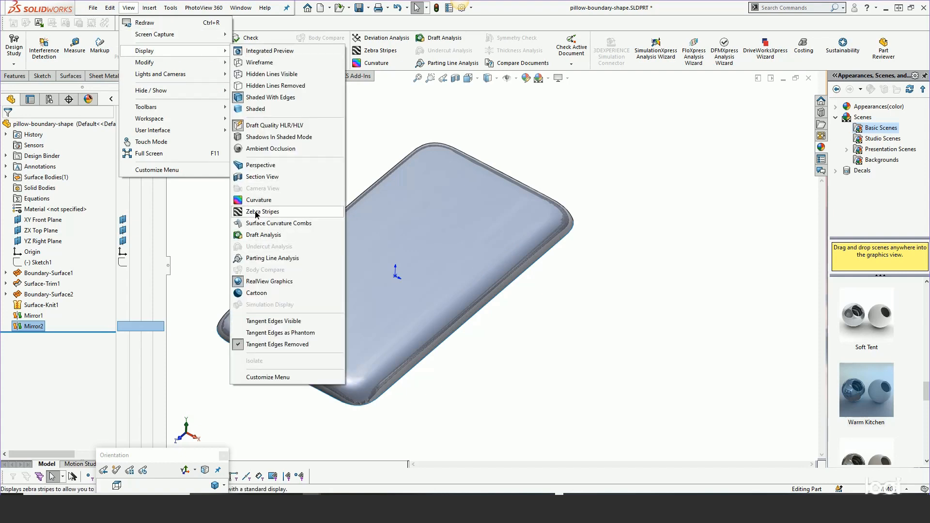
click(265, 212)
click(62, 167)
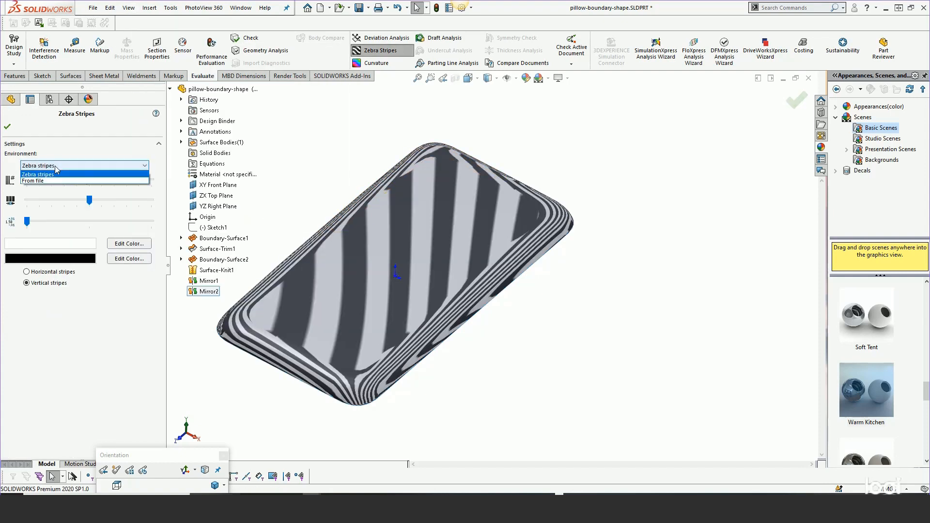
click(46, 184)
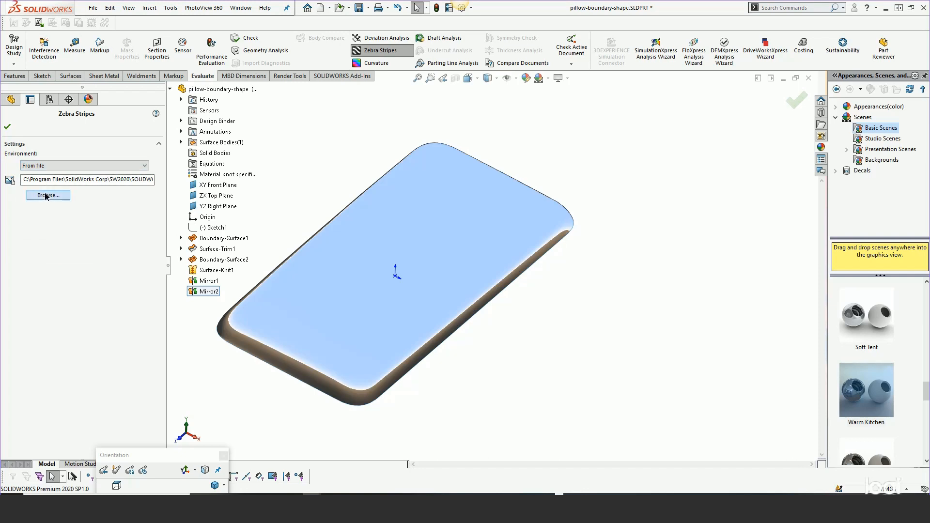
click(46, 196)
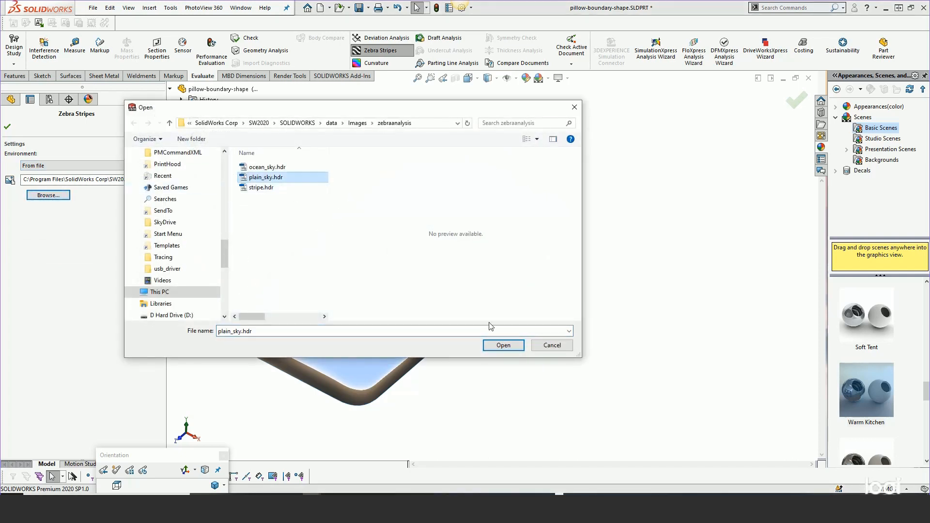
click(503, 346)
middle_drag(510, 345, 518, 147)
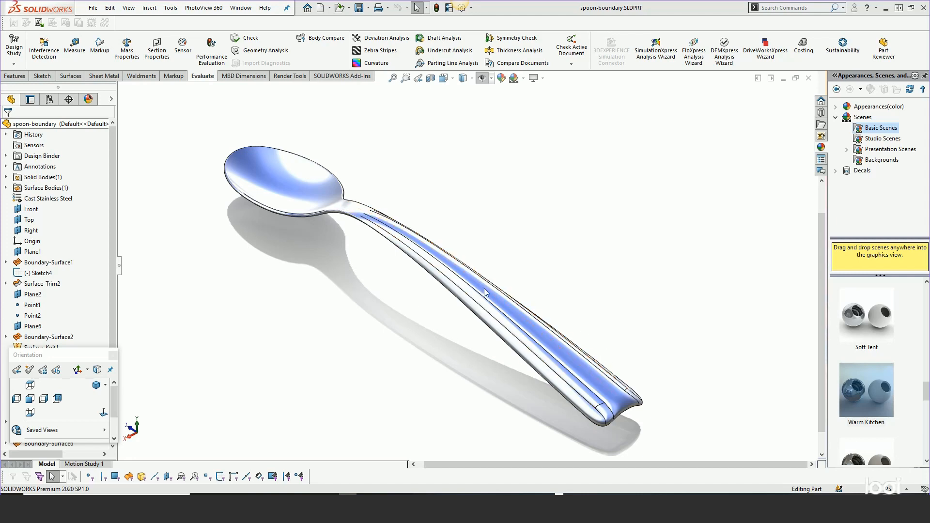
In the spoon-boundary part, roll the feature history back to just after Boundary-Surface2
drag(76, 358, 187, 414)
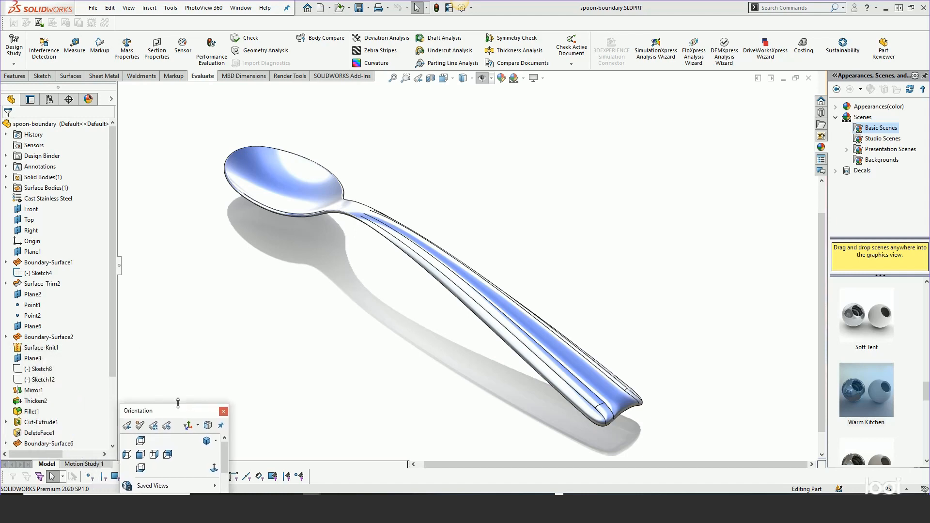
scroll(114, 318, down, 3)
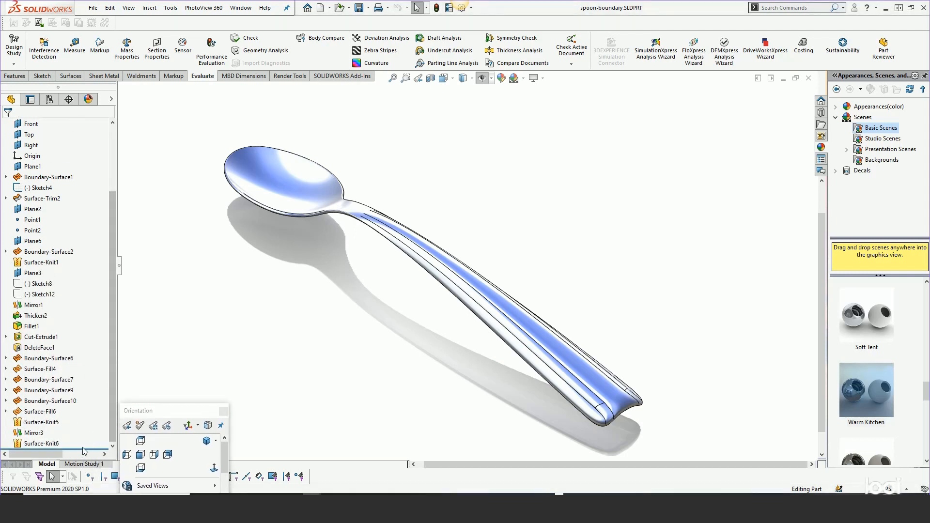
drag(87, 447, 81, 258)
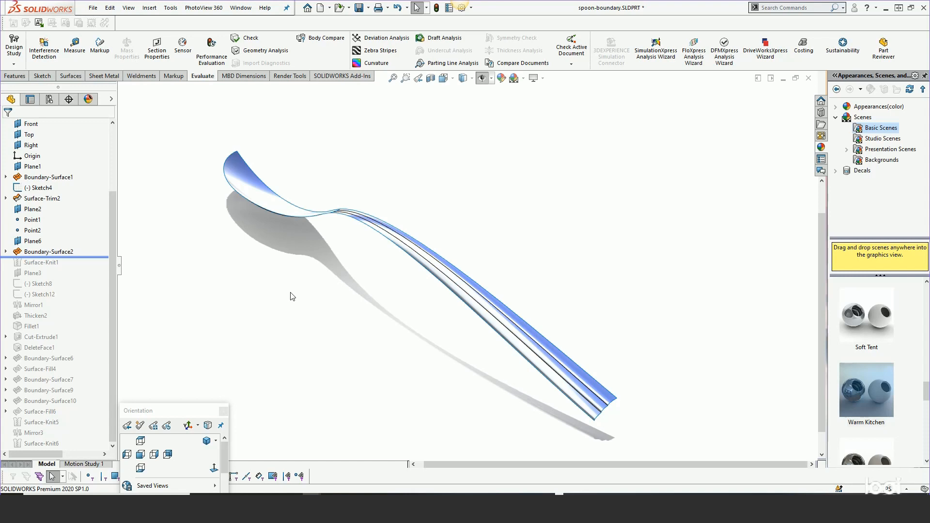
Show the sketches that define Boundary-Surface2, including Sketch6 and Sketch10, and hide the reference planes
click(6, 252)
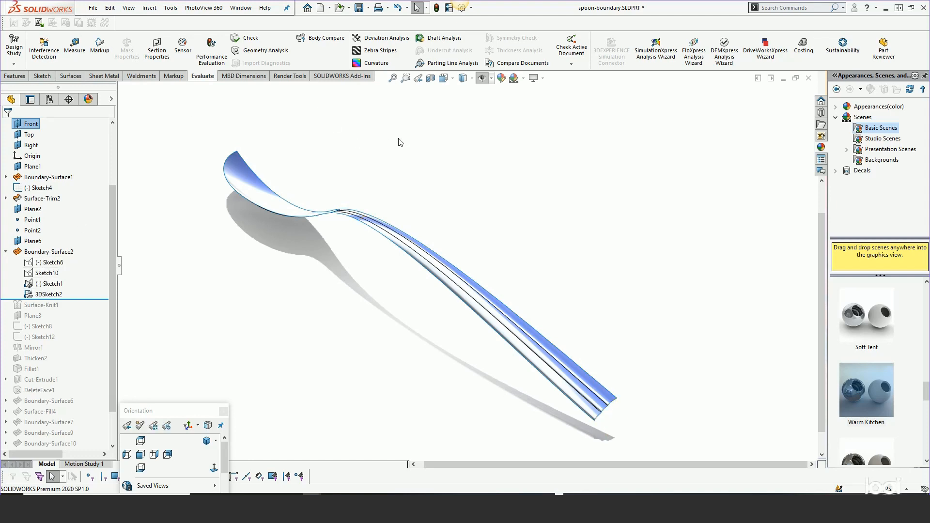
key(h)
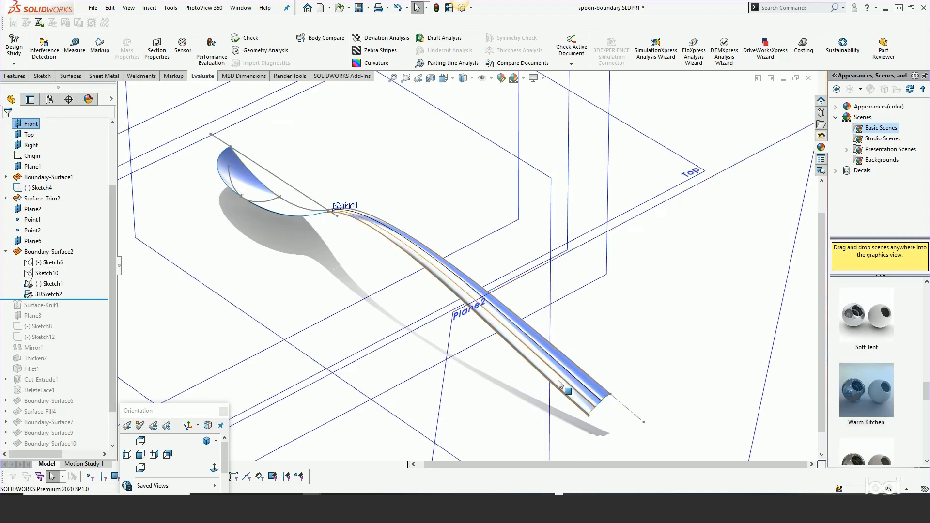
click(46, 265)
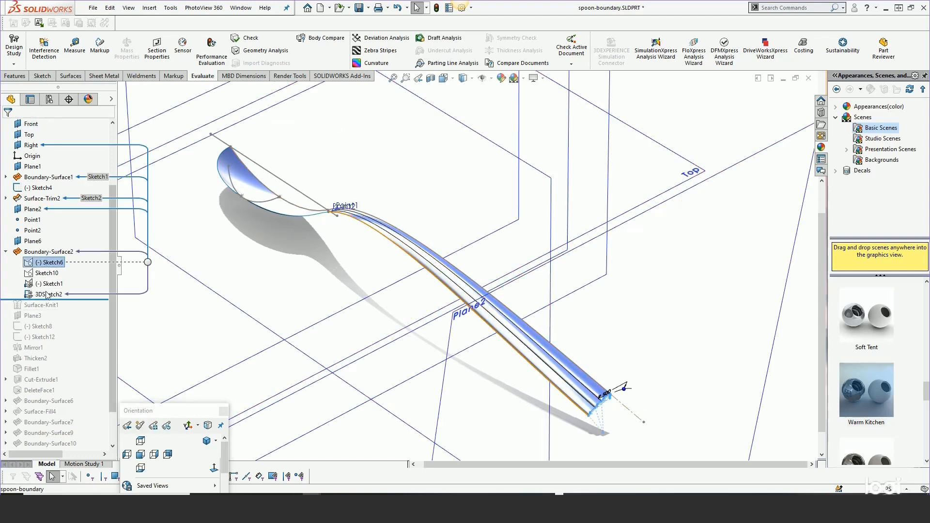
shift+click(46, 295)
click(55, 277)
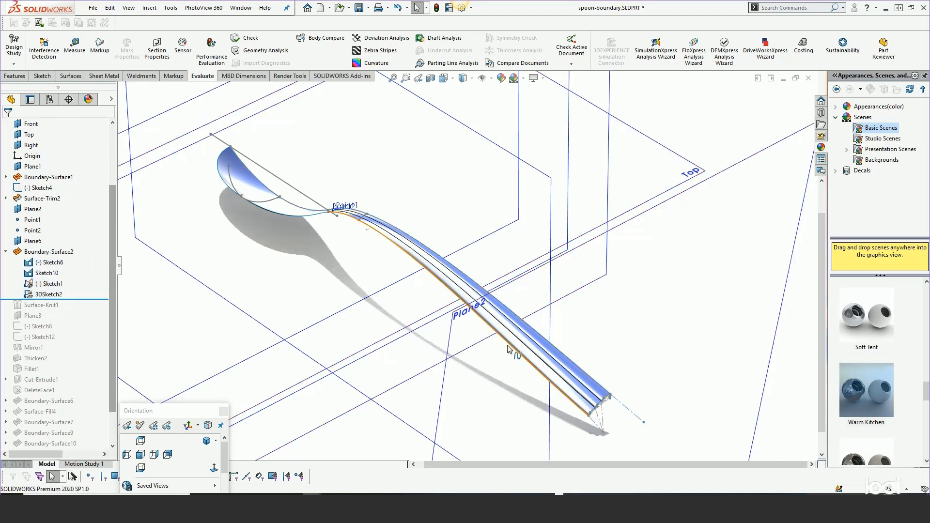
click(490, 78)
click(483, 92)
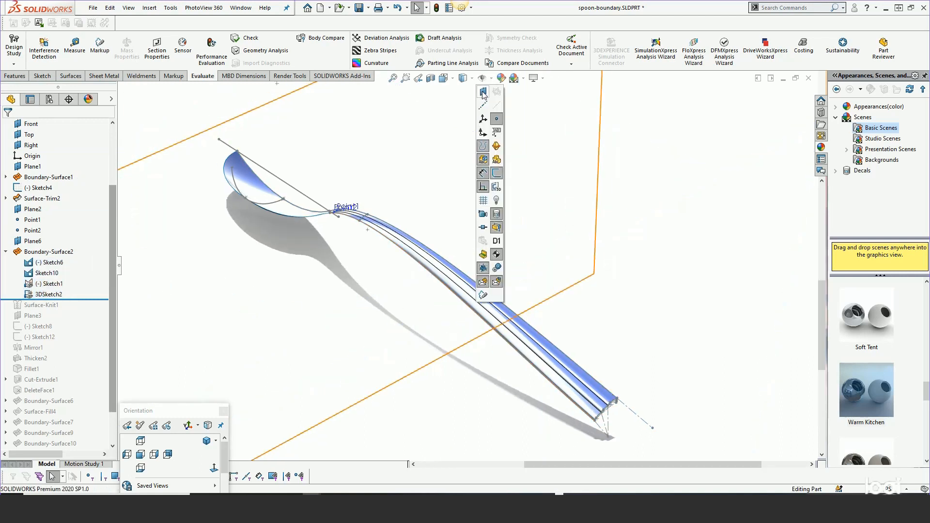
Examine the spoon handle's boundary curves and the Sketch6 profile at the end of the handle
mouse_move(648, 347)
middle_down()
mouse_move(644, 309)
mouse_move(650, 330)
middle_up()
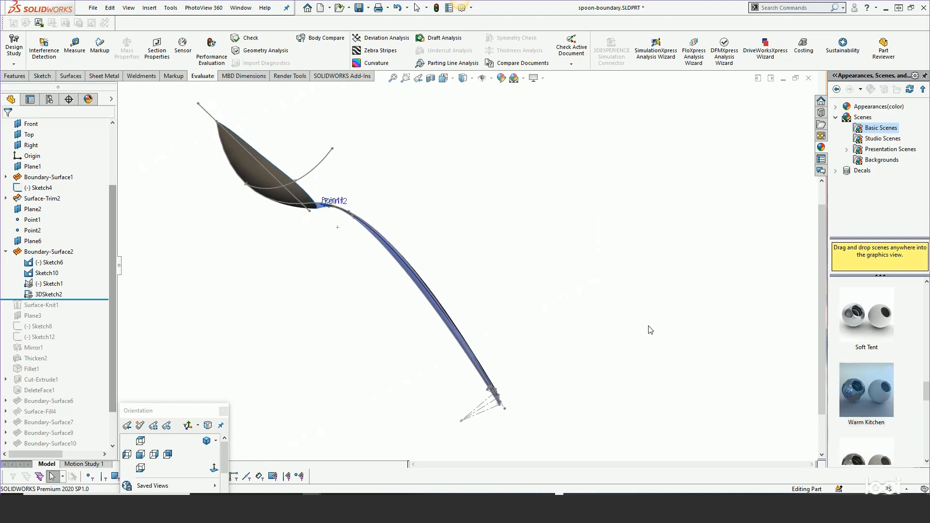
middle_drag(459, 307, 515, 374)
click(515, 374)
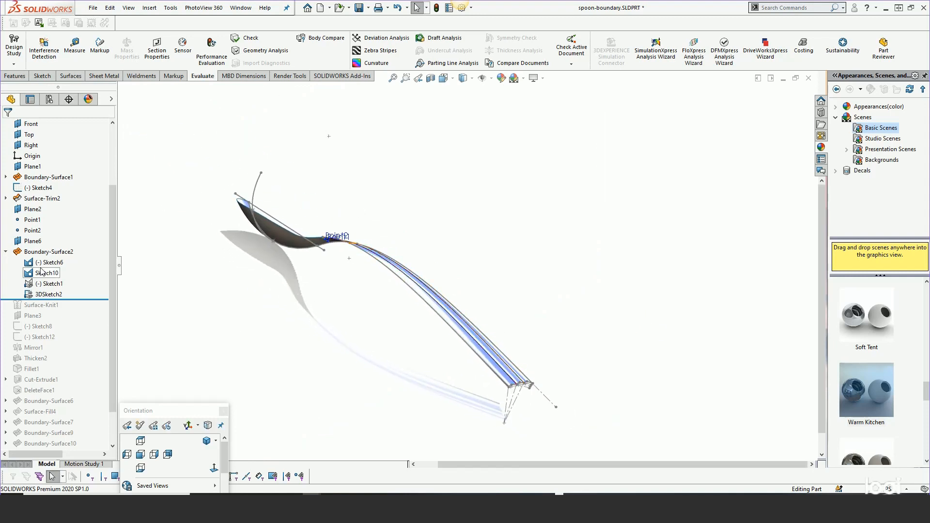
scroll(532, 391, down, 6)
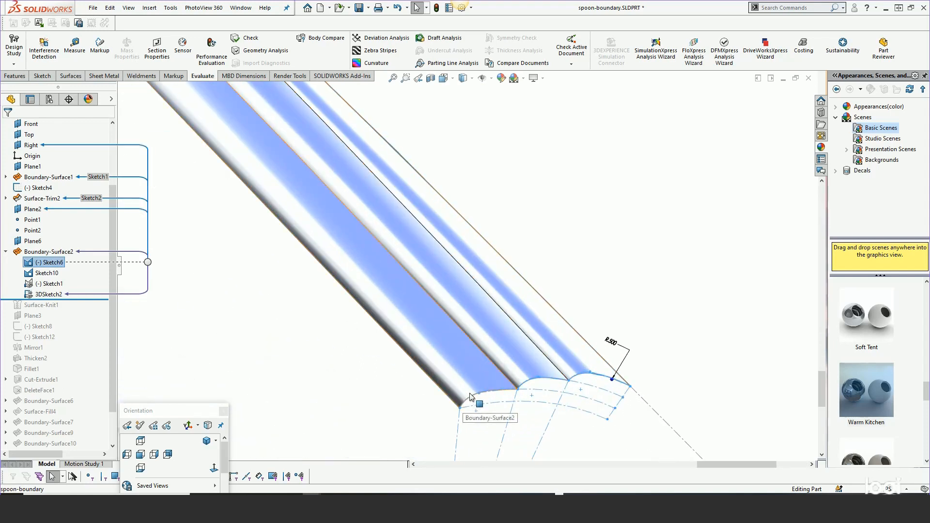
scroll(543, 411, up, 7)
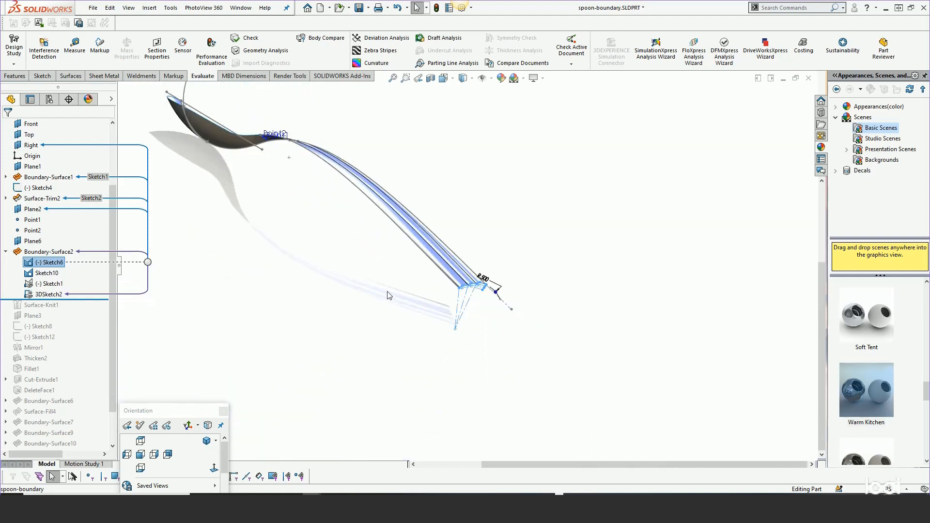
Examine the handle's boundary curves near the bowl, highlighting Sketch10 and Sketch1 under Boundary-Surface2
middle_drag(388, 294, 519, 357)
scroll(523, 361, up, 2)
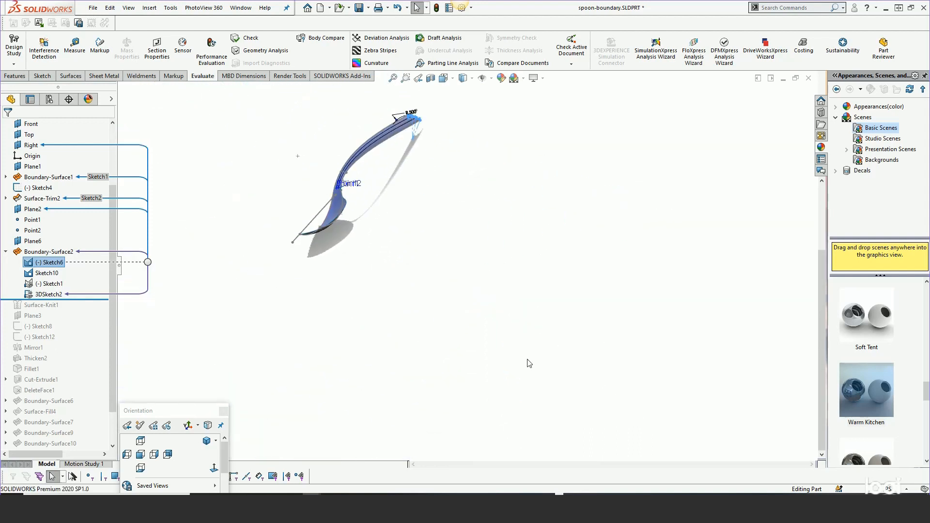
scroll(355, 189, down, 2)
scroll(379, 215, down, 5)
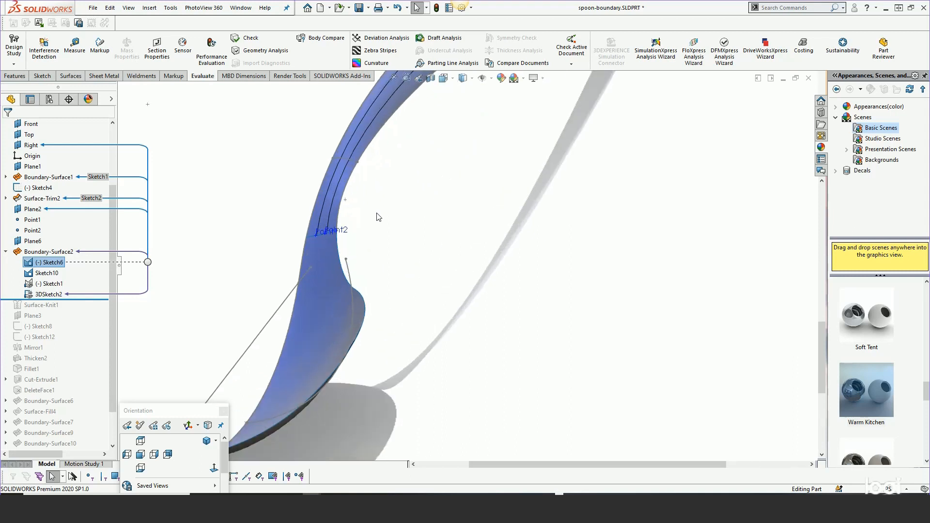
scroll(409, 173, down, 3)
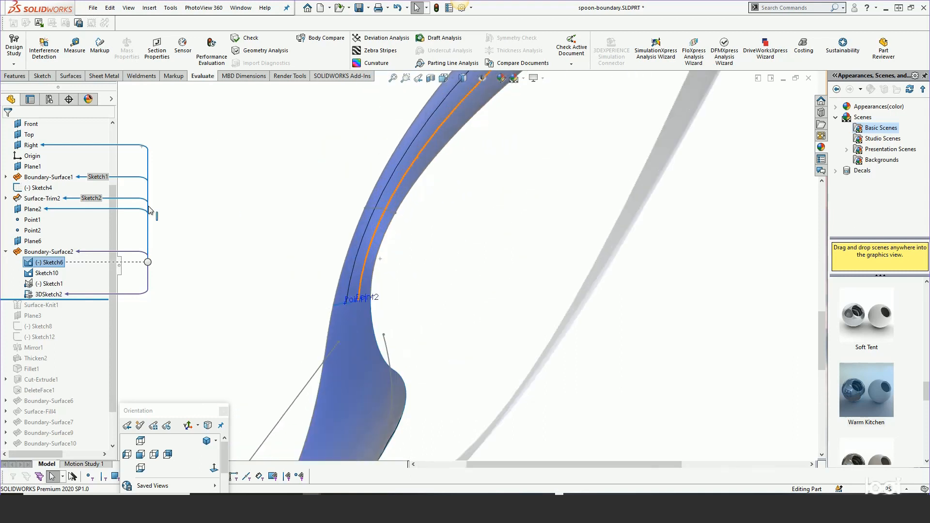
click(46, 273)
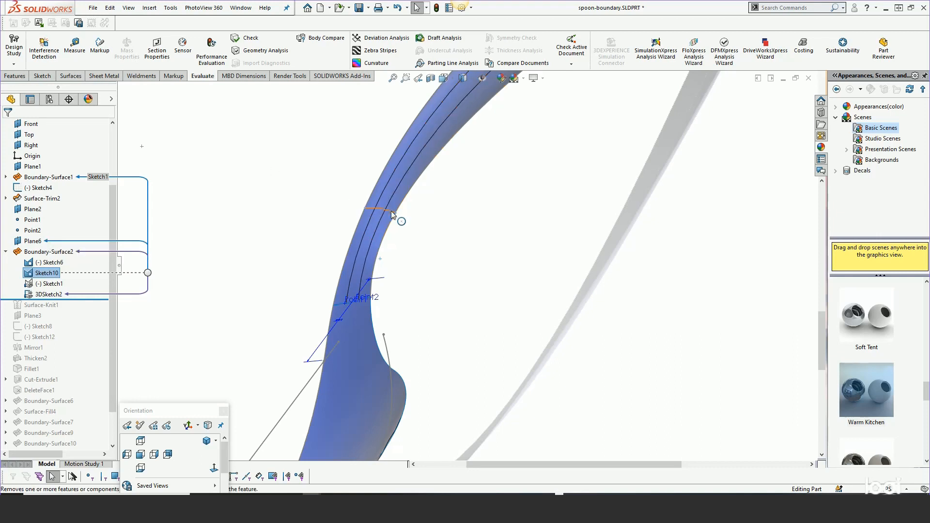
click(52, 284)
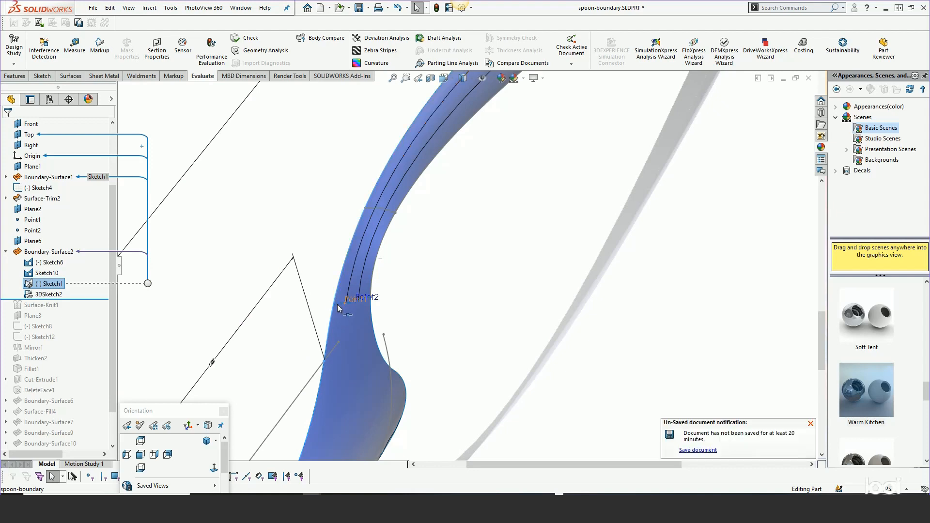
Roll the history back before Boundary-Surface2 to inspect the curves alone, and return the rollback point to just after it
drag(54, 300, 57, 246)
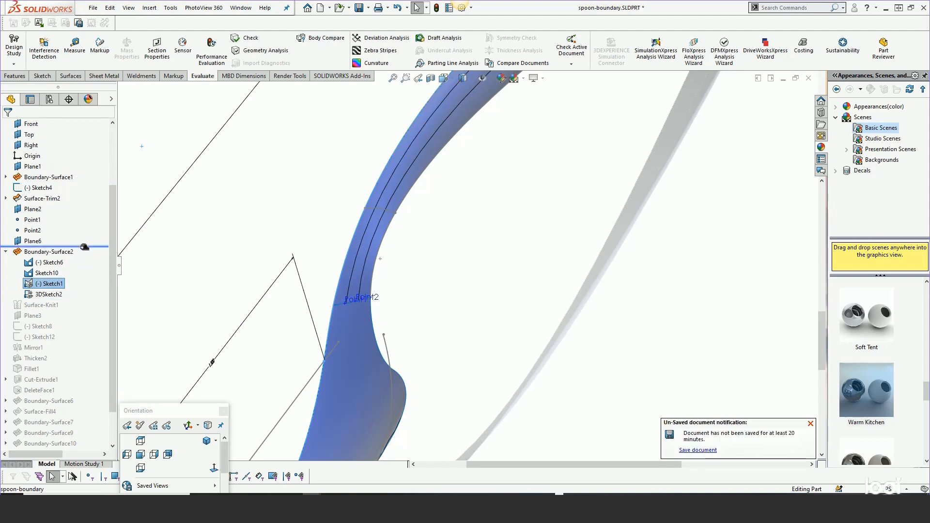
scroll(387, 286, up, 3)
middle_drag(406, 301, 425, 305)
scroll(425, 305, up, 3)
scroll(345, 253, down, 4)
mouse_move(334, 260)
middle_down()
mouse_move(318, 244)
mouse_move(349, 256)
mouse_move(379, 245)
mouse_move(325, 257)
mouse_move(340, 262)
middle_up()
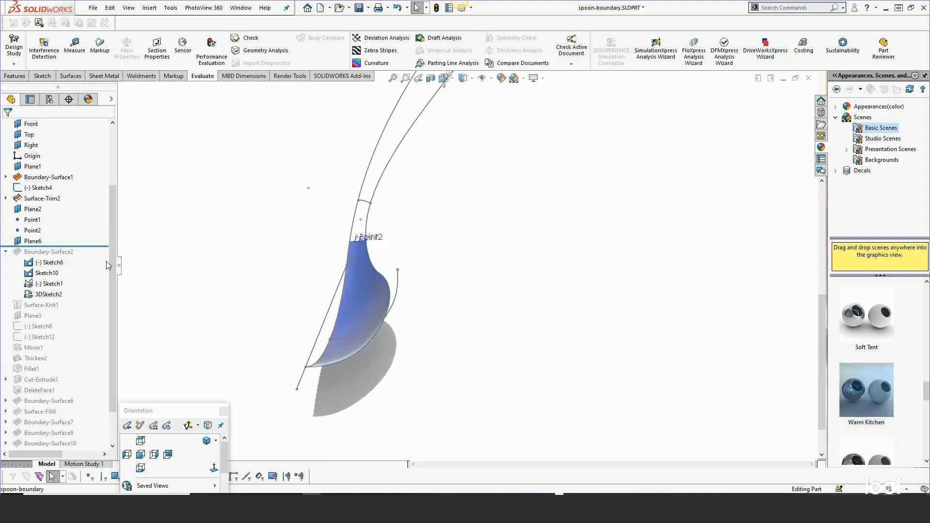
drag(87, 246, 85, 299)
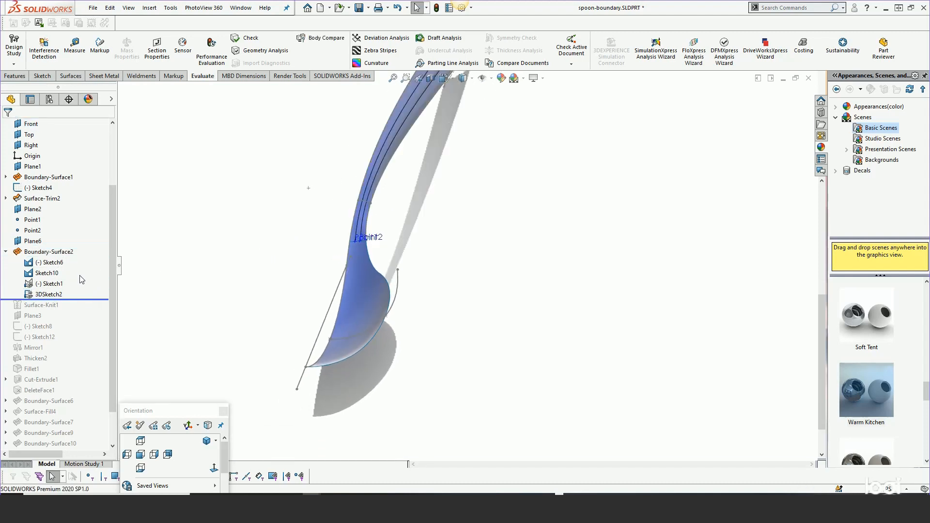
Open Boundary-Surface2 for editing, dismiss the SelectionManager, and move the boundary condition callouts clear of the handle's lower end
scroll(368, 202, down, 8)
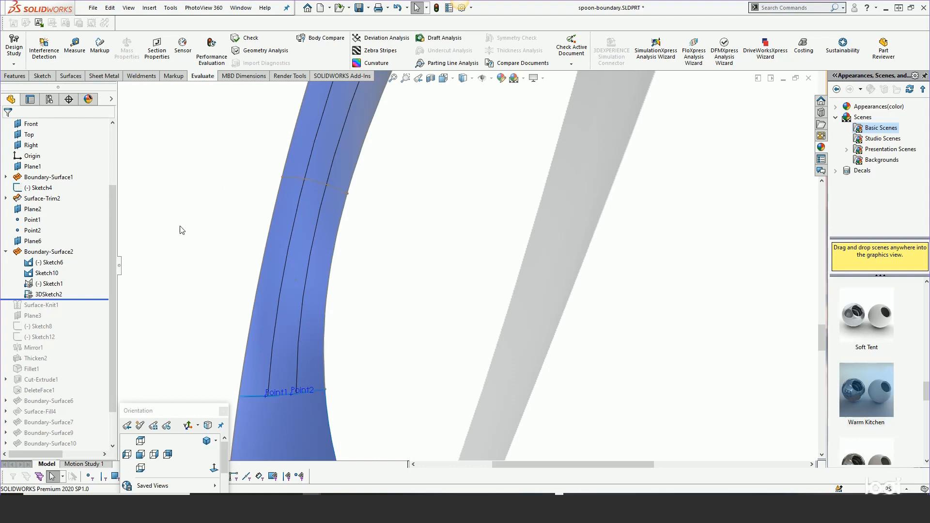
right_click(42, 256)
click(51, 225)
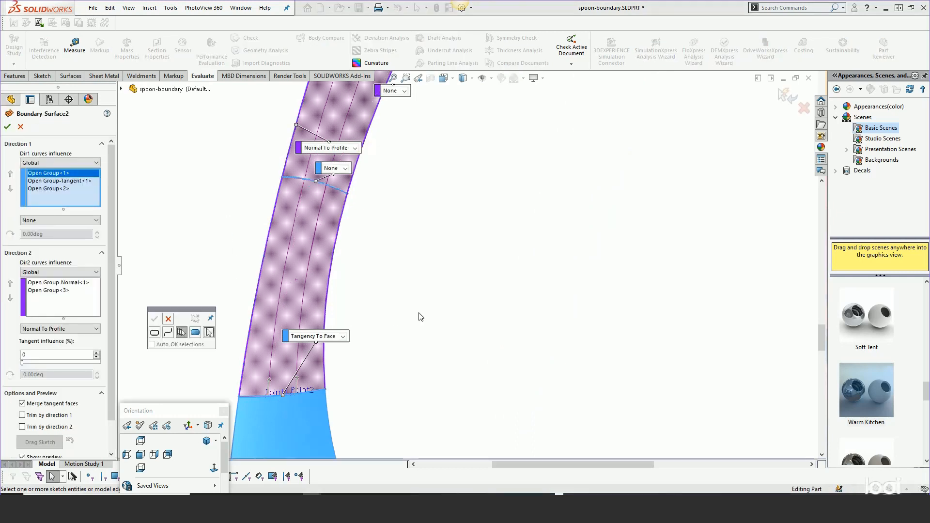
scroll(472, 288, up, 2)
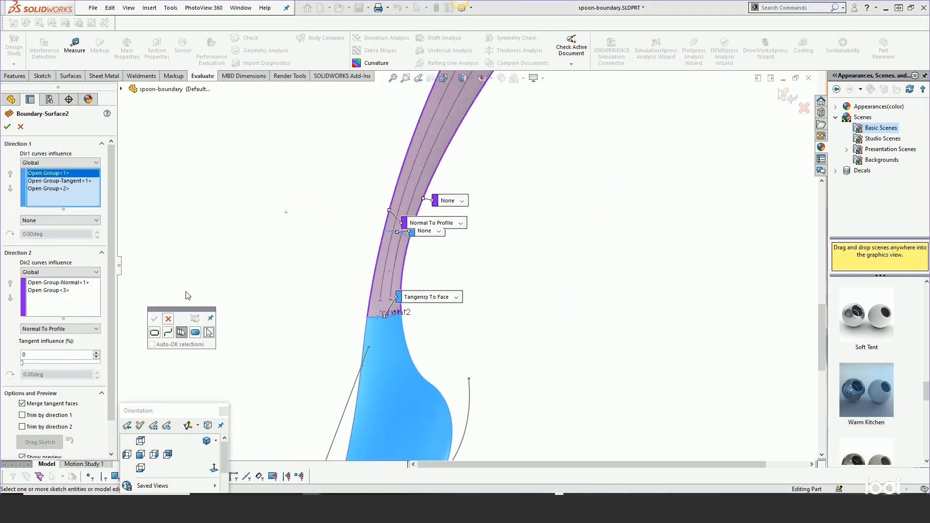
drag(188, 310, 326, 115)
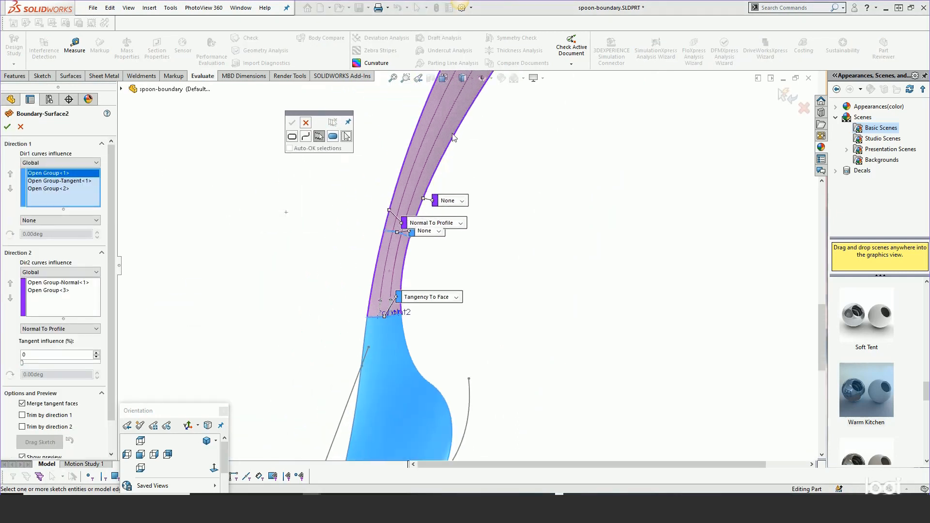
scroll(462, 155, down, 2)
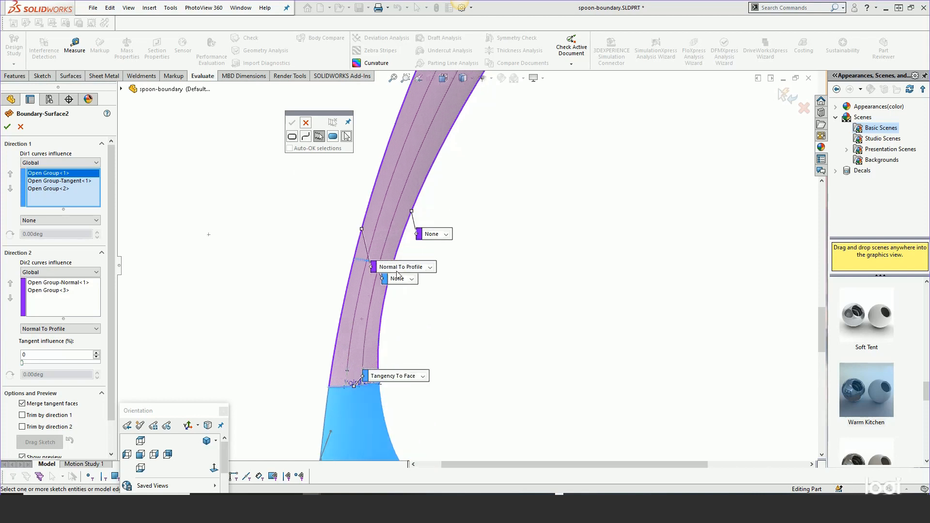
drag(397, 272, 263, 194)
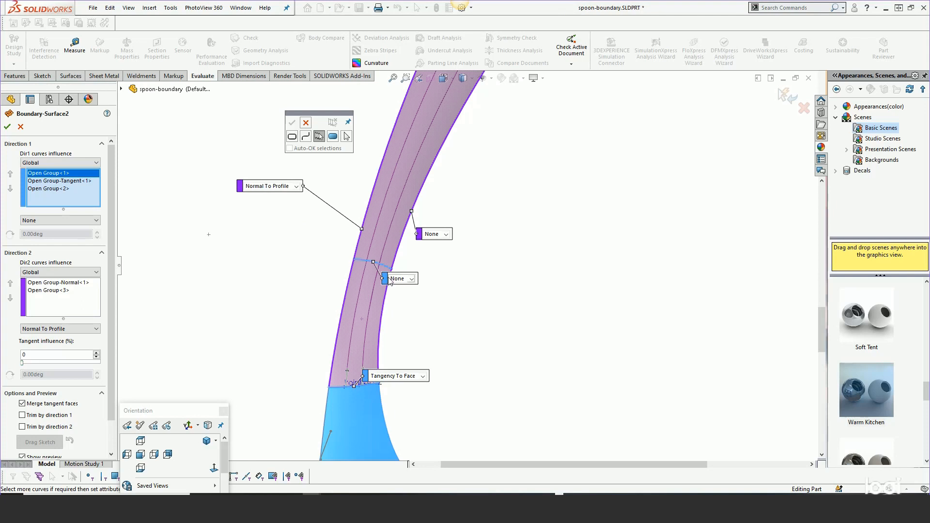
drag(391, 282, 242, 261)
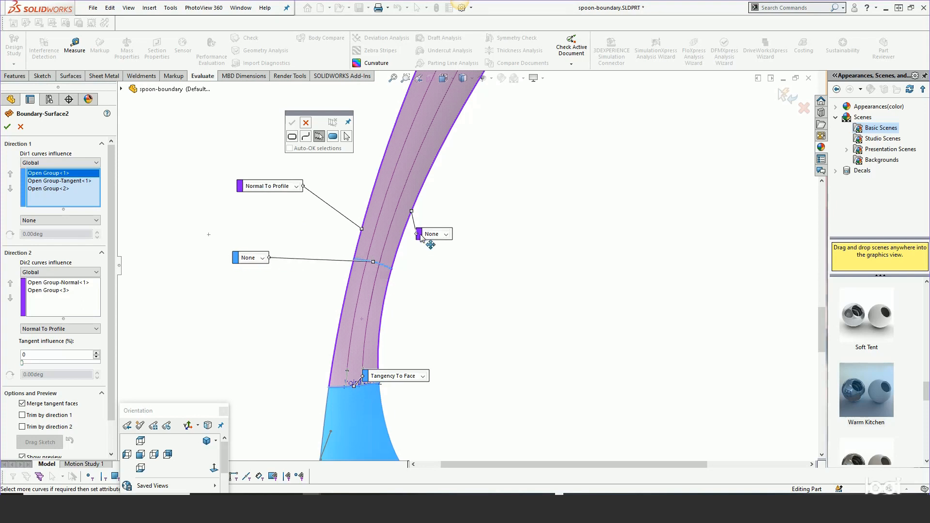
drag(423, 242, 515, 161)
click(305, 124)
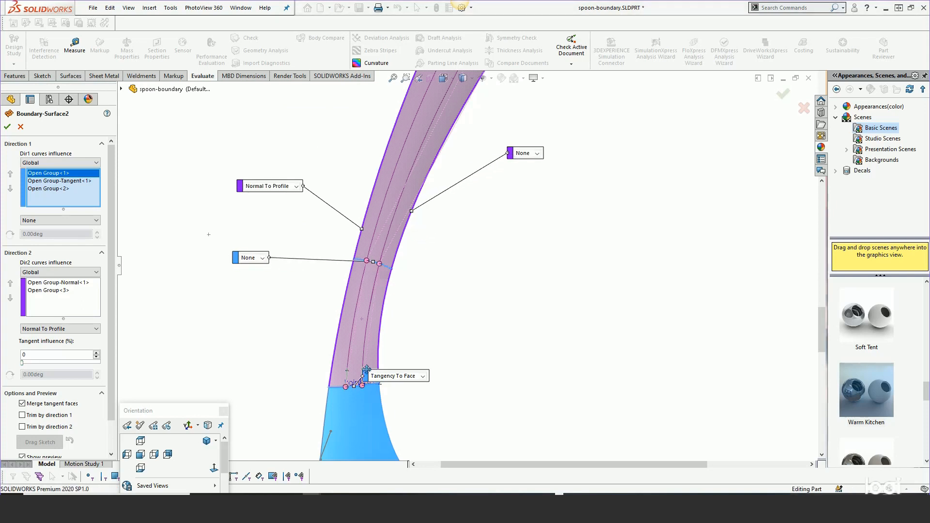
drag(367, 378, 237, 314)
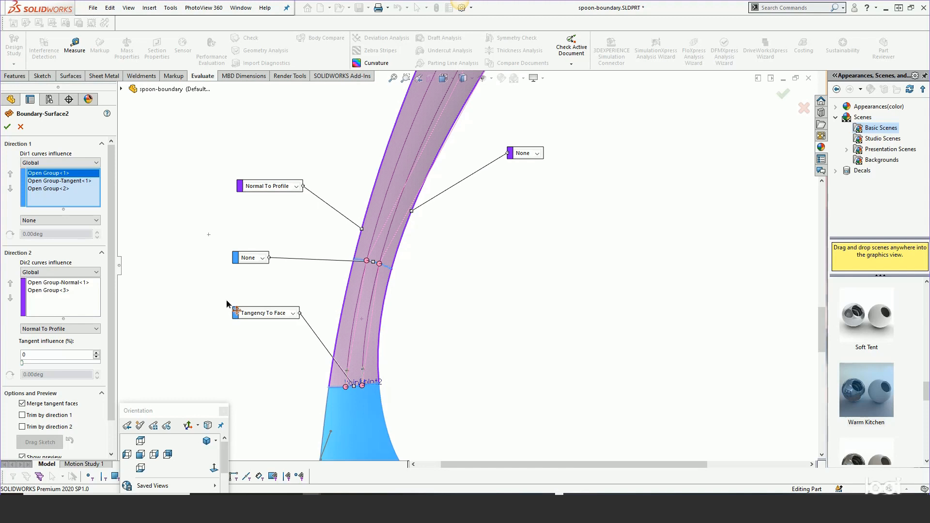
Reset the boundary surface's connectors and delete the two connectors starting at Point1 and Point2
right_click(345, 388)
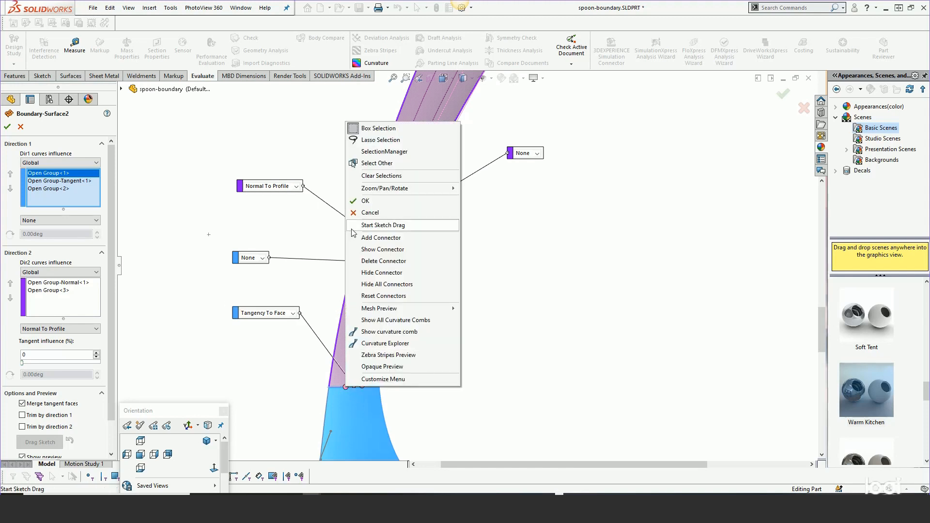
click(385, 296)
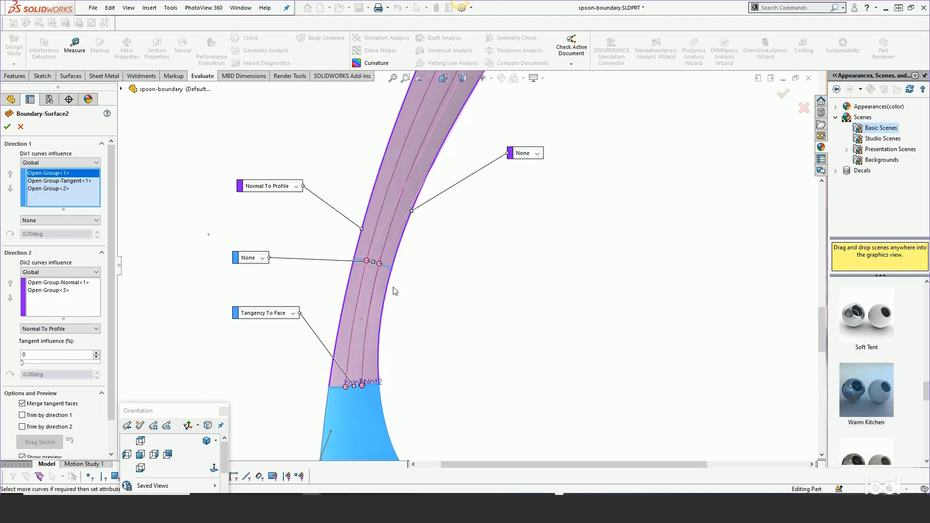
right_click(345, 388)
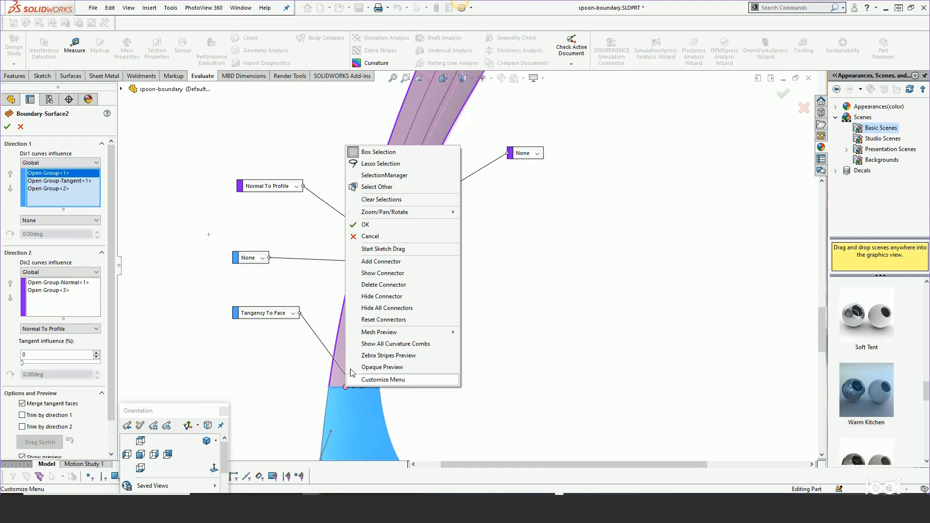
click(371, 286)
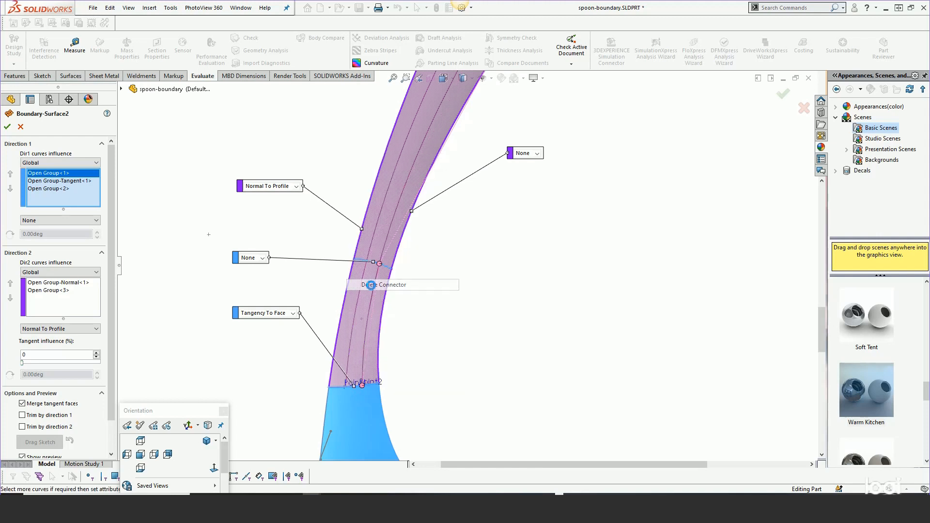
right_click(362, 385)
click(386, 246)
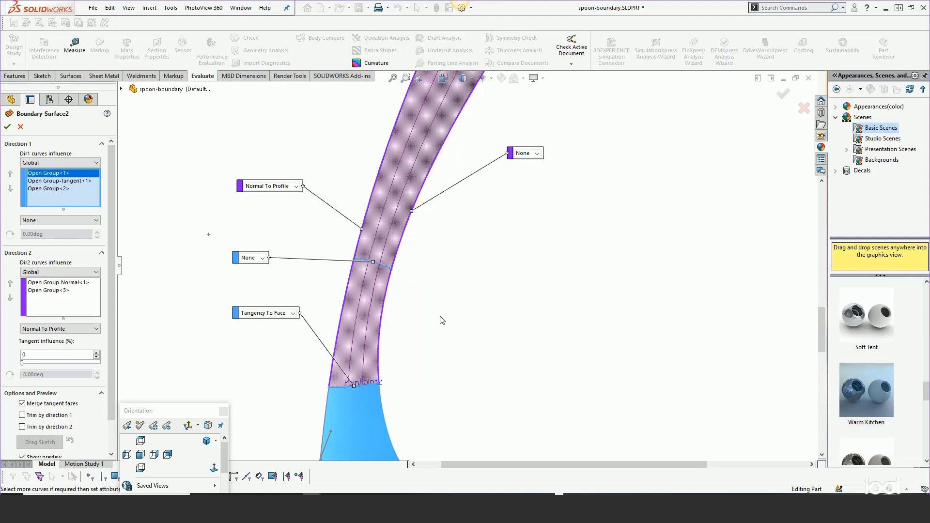
Examine the boundary surface preview along the handle, from the bowl joint to the end profile
scroll(442, 320, up, 4)
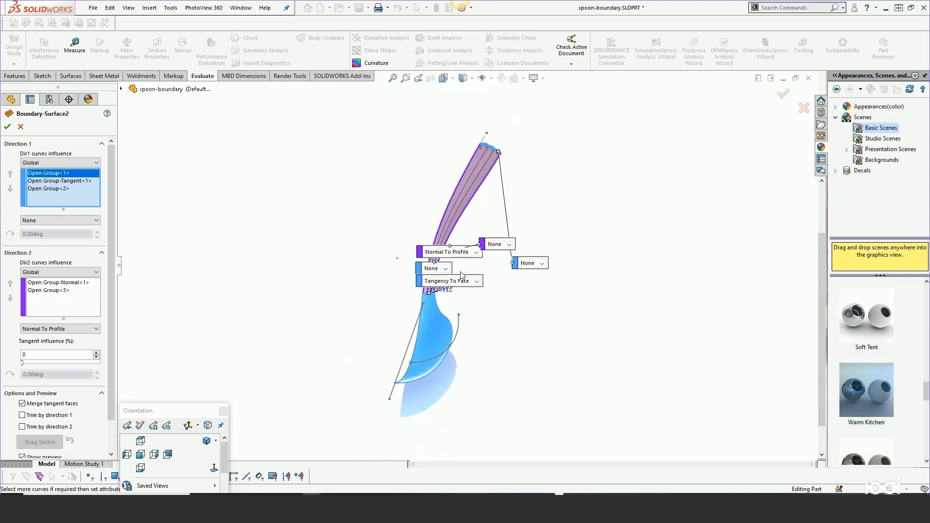
scroll(467, 259, down, 3)
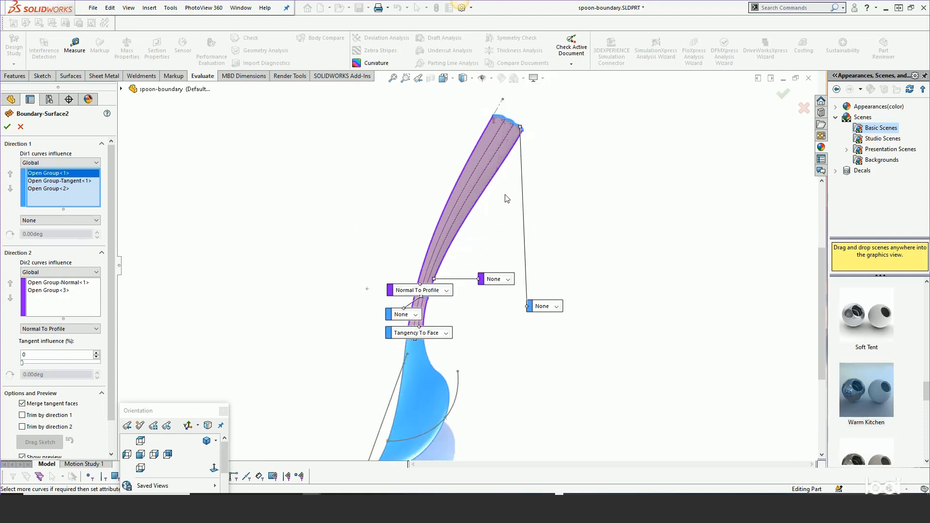
scroll(507, 199, down, 1)
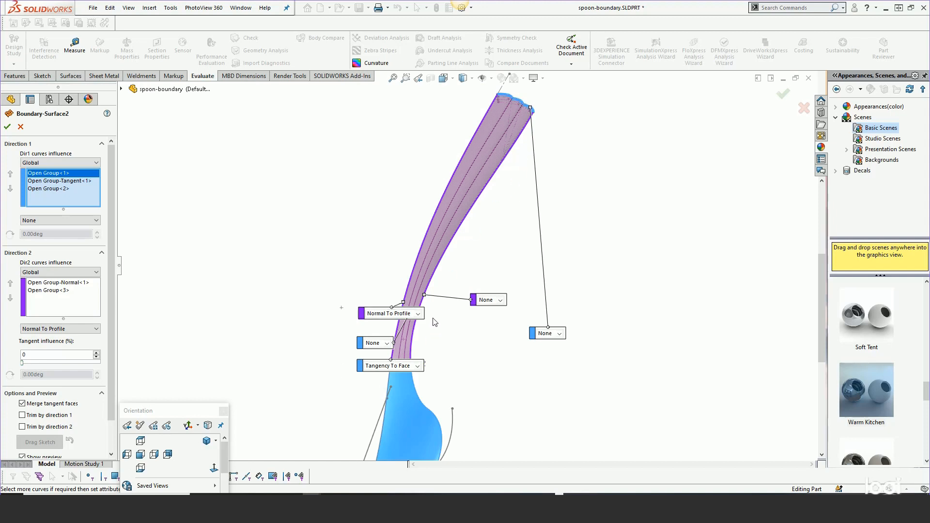
scroll(435, 321, down, 2)
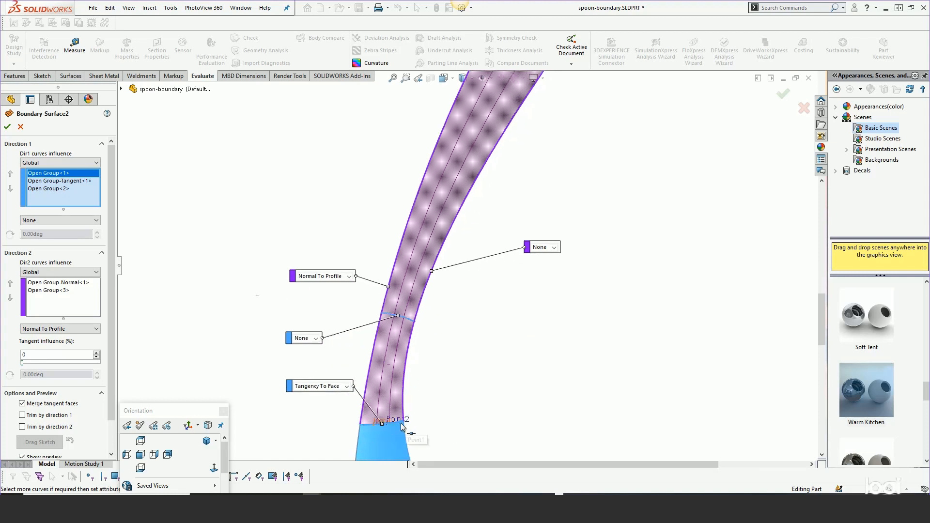
scroll(449, 386, up, 5)
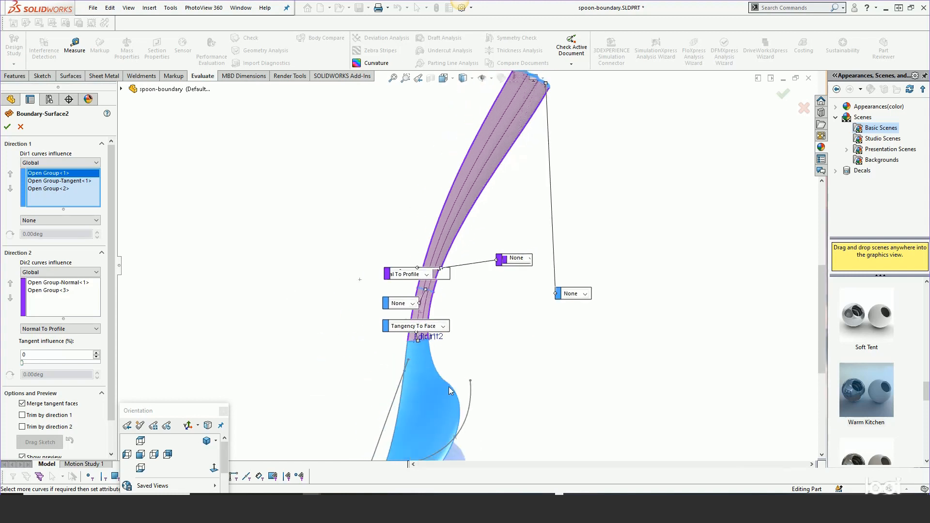
scroll(525, 130, down, 2)
scroll(527, 131, down, 2)
scroll(542, 137, up, 2)
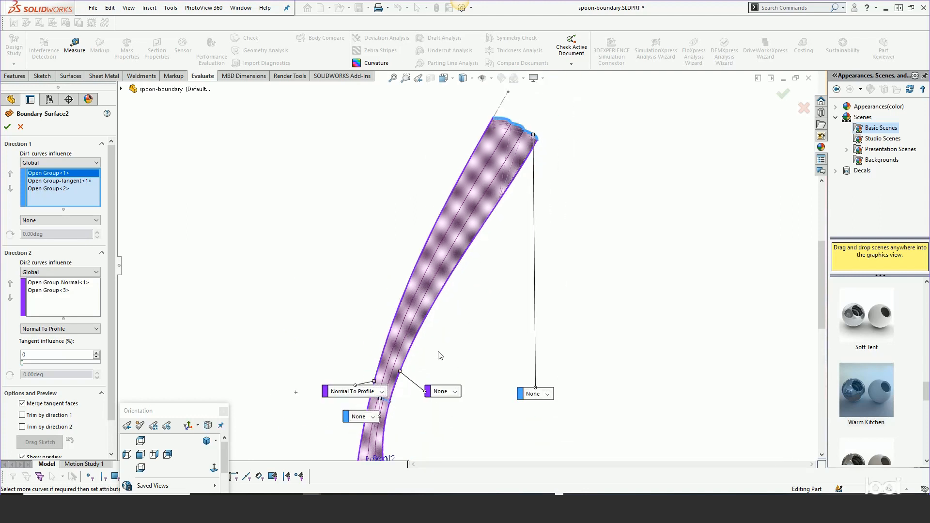
scroll(444, 307, up, 1)
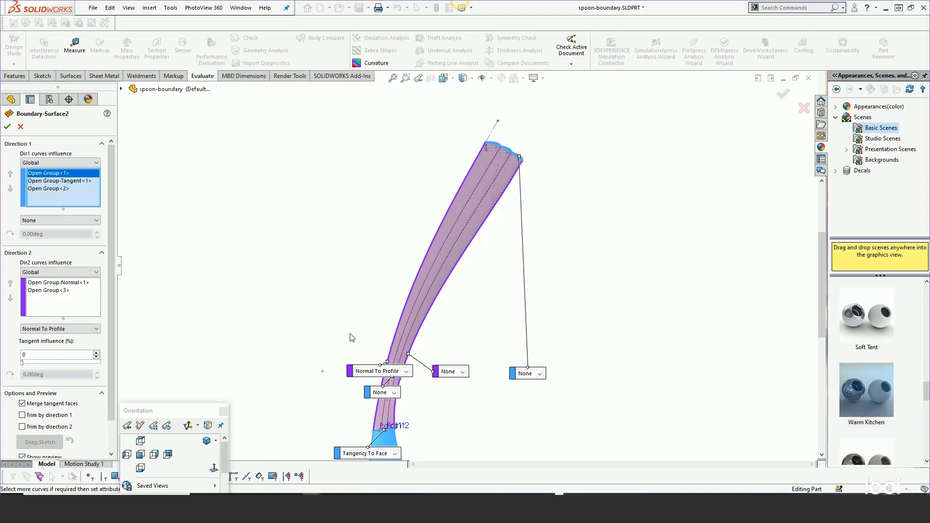
Move the Normal To Profile and None callouts away from the handle preview and accept the Boundary-Surface2 edit
drag(349, 367, 308, 303)
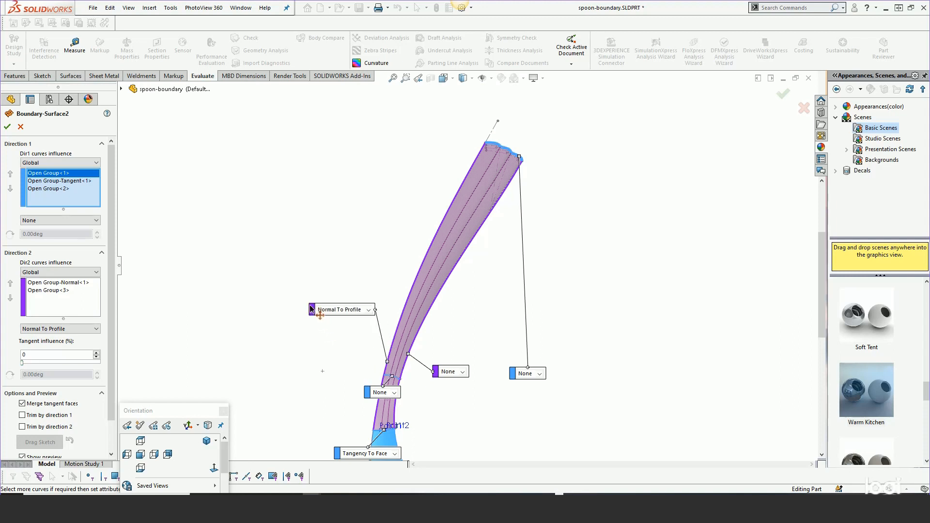
drag(367, 398, 309, 343)
drag(434, 372, 465, 339)
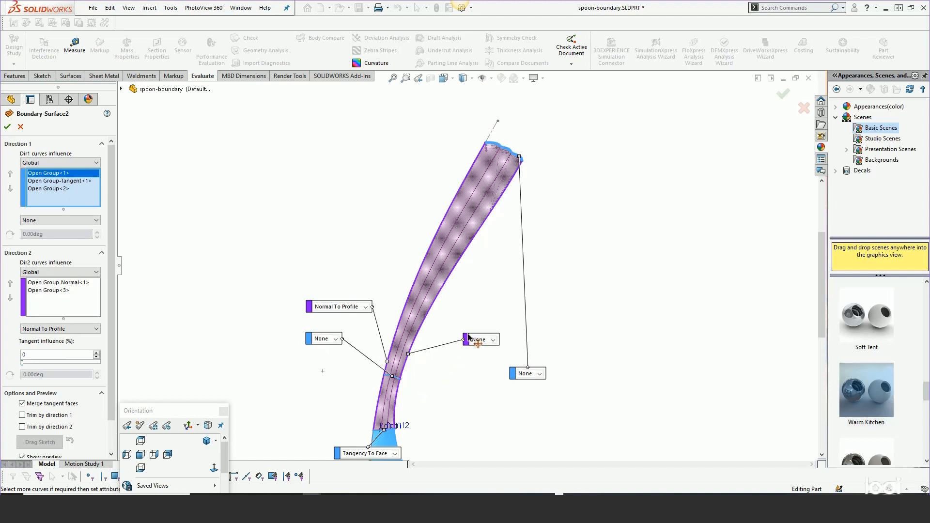
middle_drag(492, 264, 487, 240)
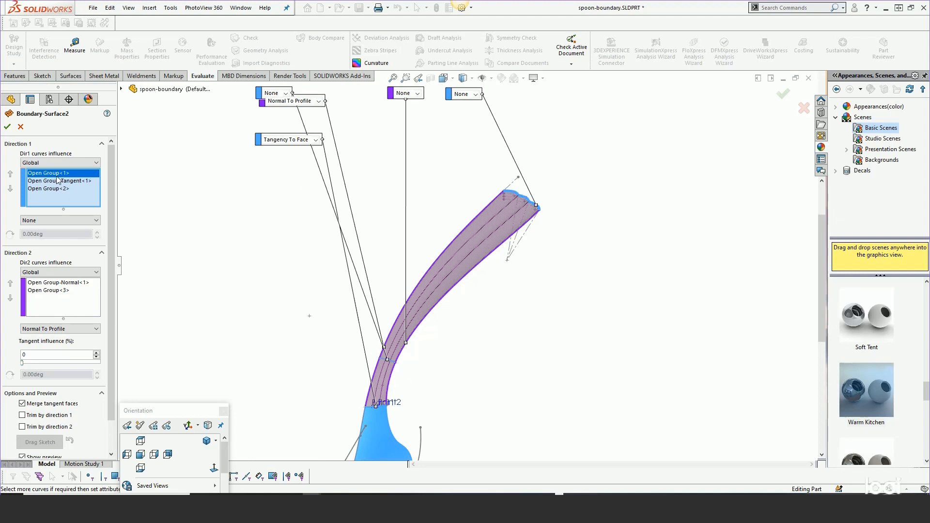
click(12, 125)
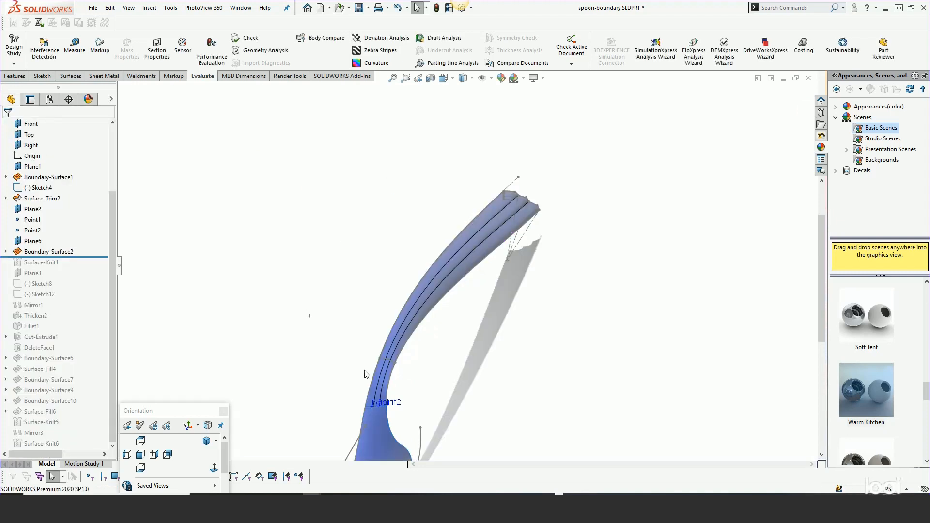
Open Boundary-Surface2 for editing, move the Normal To Profile callout off the handle, and dismiss the SelectionManager
mouse_move(365, 374)
middle_down()
mouse_move(369, 328)
mouse_move(367, 377)
middle_up()
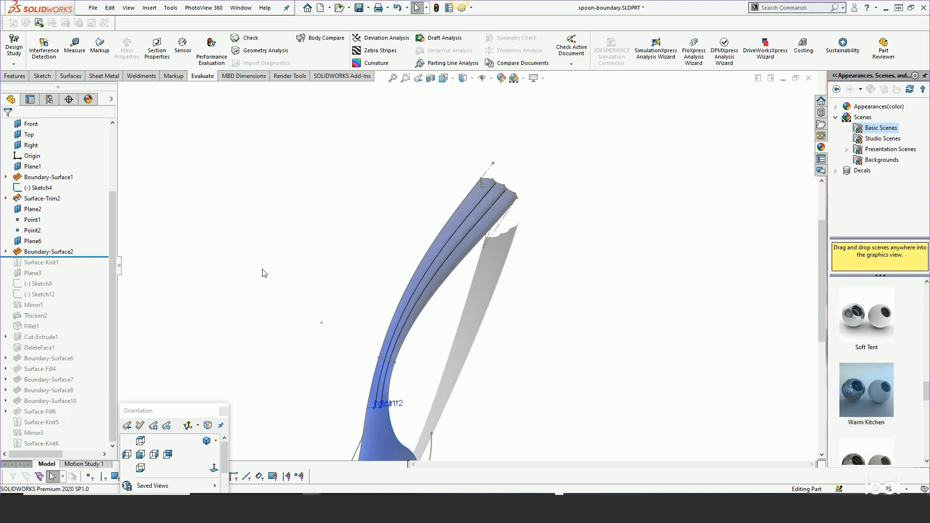
right_click(47, 251)
click(55, 225)
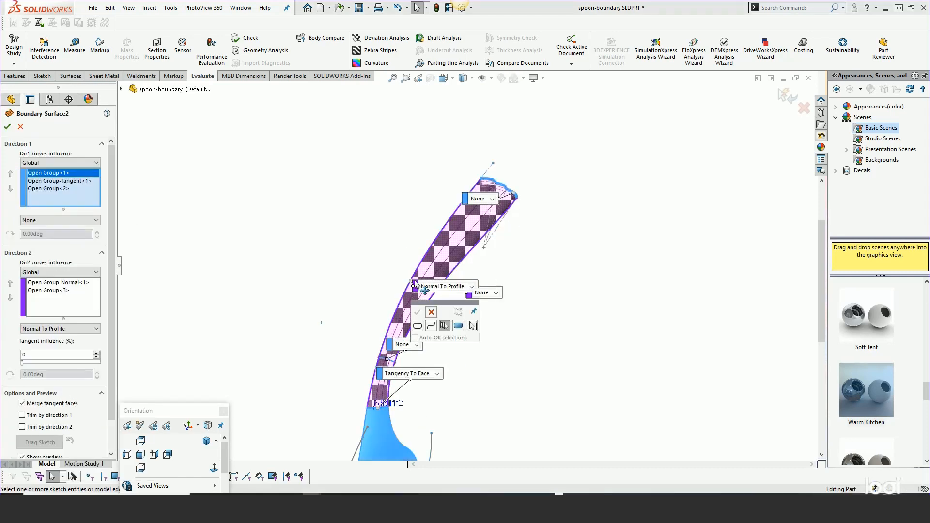
drag(415, 284, 376, 259)
click(431, 312)
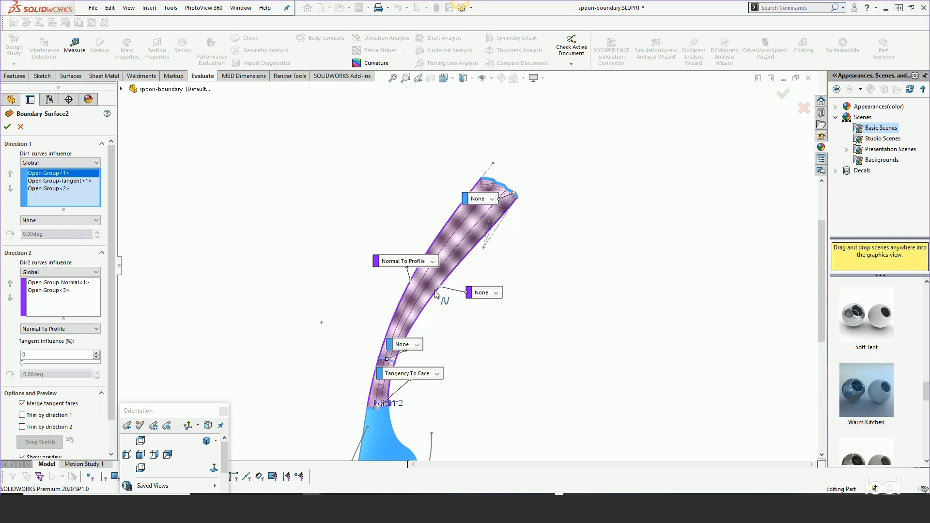
Move the three None callouts and the Tangency To Face callout clear of the handle preview
drag(469, 293, 564, 313)
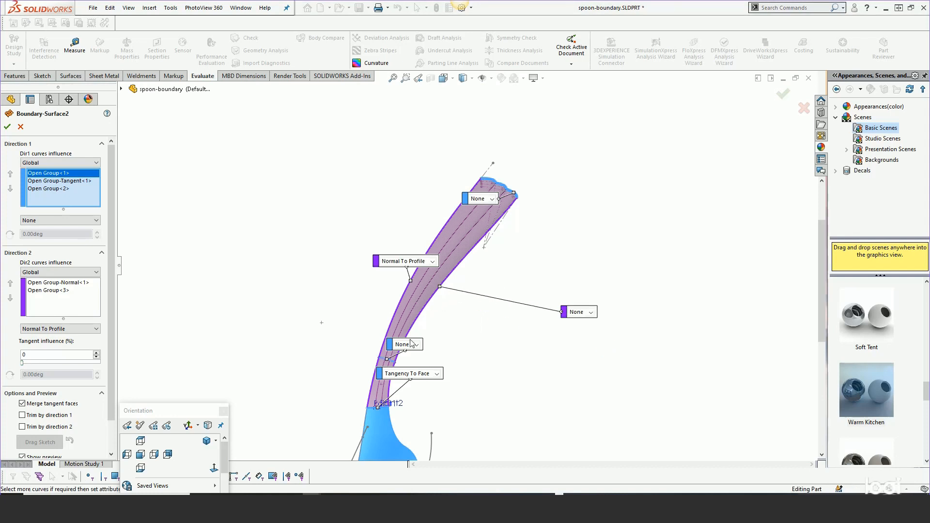
drag(391, 345, 255, 282)
drag(384, 375, 286, 374)
drag(466, 203, 619, 227)
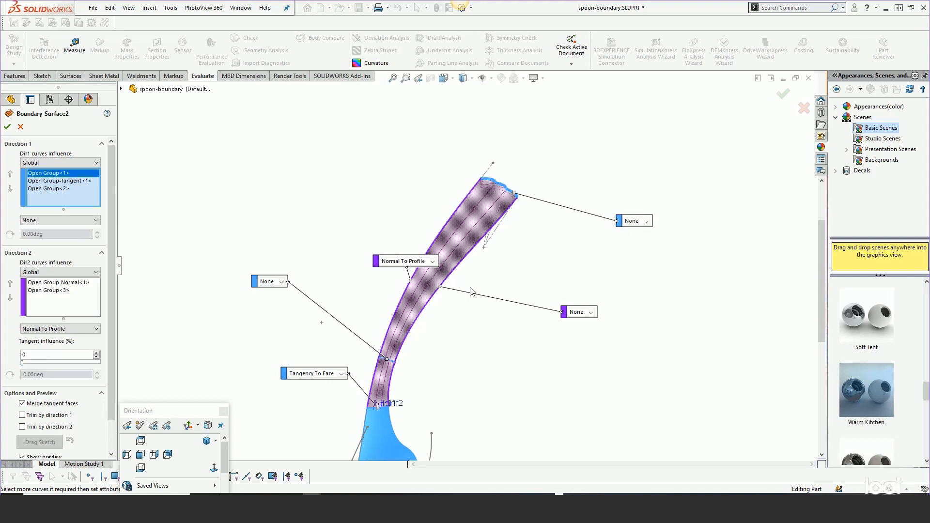
Add two connectors to the boundary surface, starting at the two inner cusps of the handle's end profile
scroll(506, 202, down, 3)
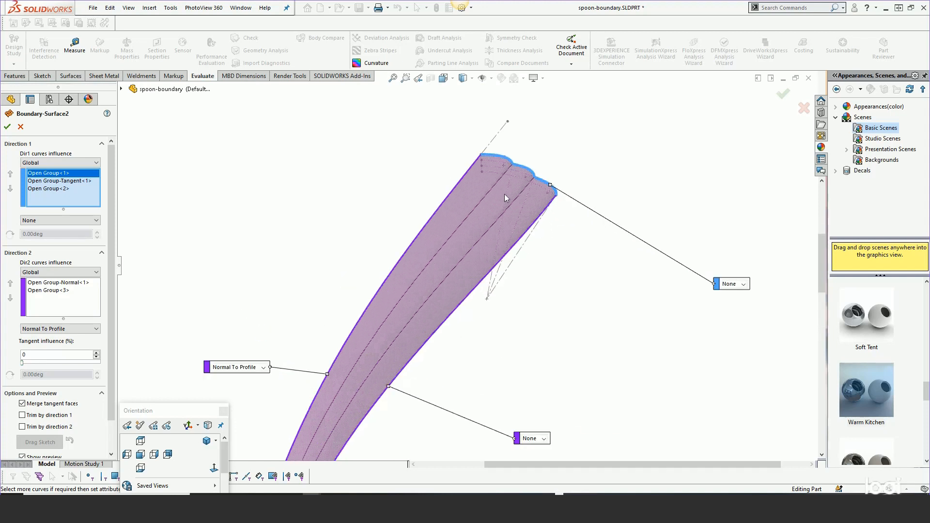
right_click(512, 167)
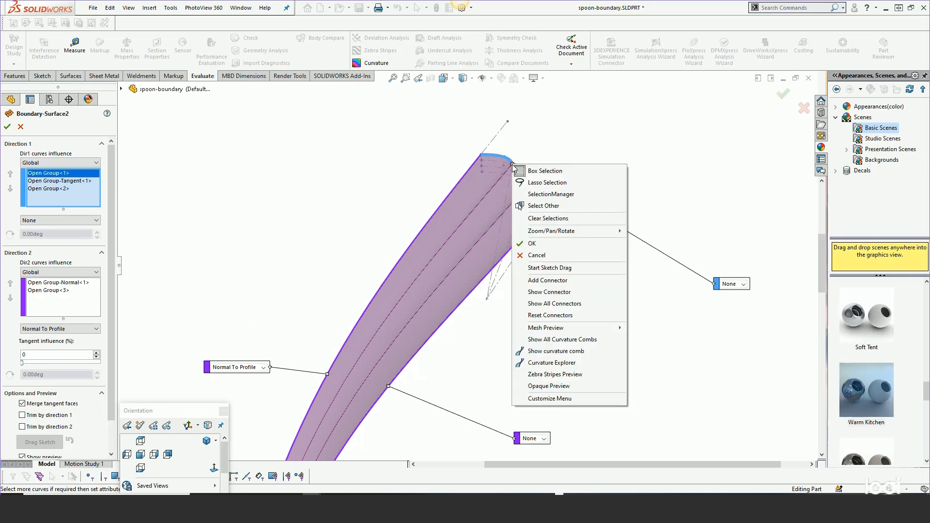
click(538, 280)
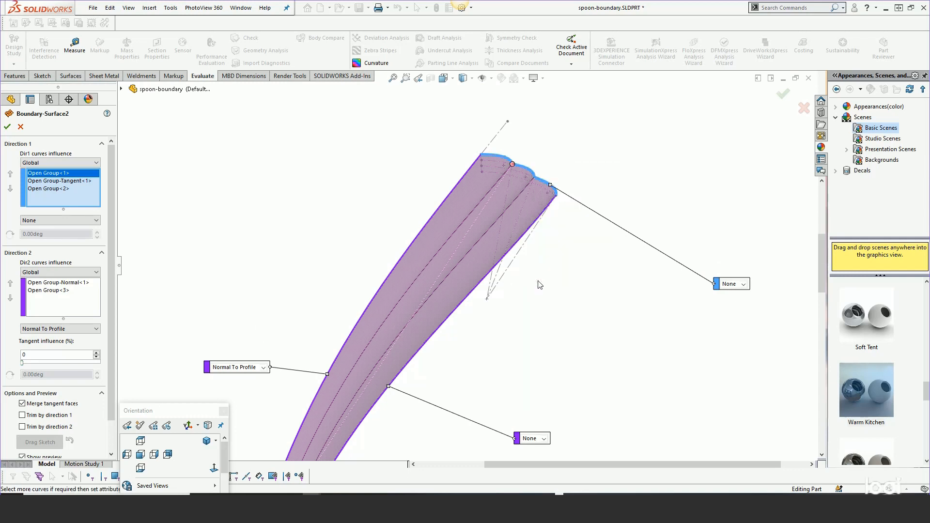
right_click(534, 179)
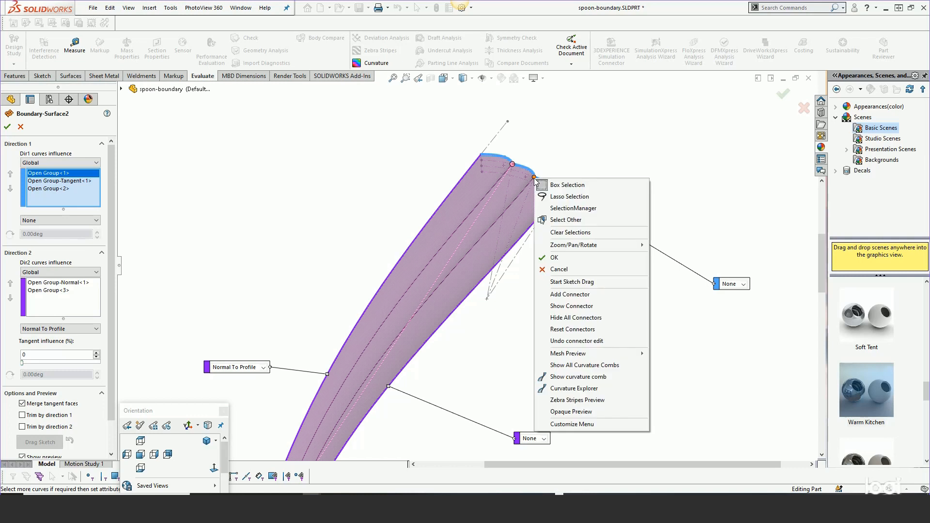
click(552, 295)
middle_drag(554, 297, 546, 268)
scroll(545, 265, up, 2)
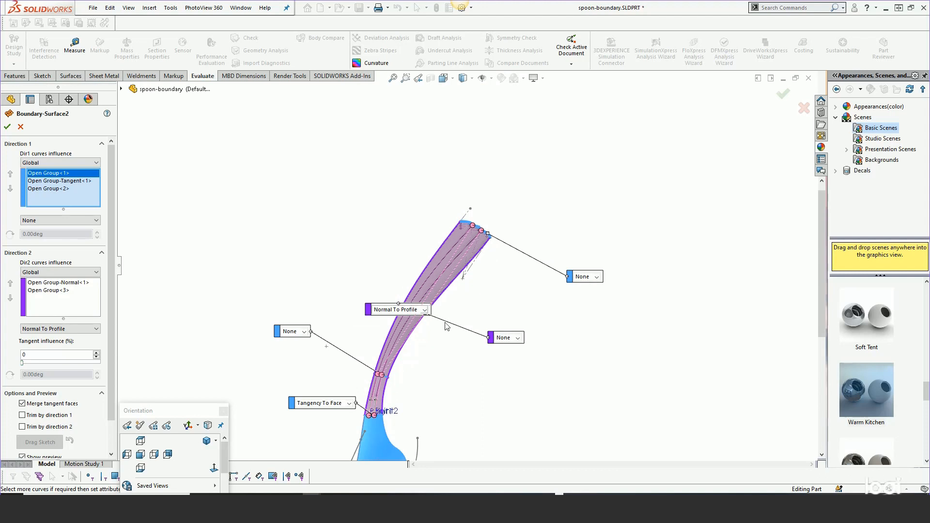
Reposition the connector points along the middle profile of the handle
scroll(407, 371, down, 2)
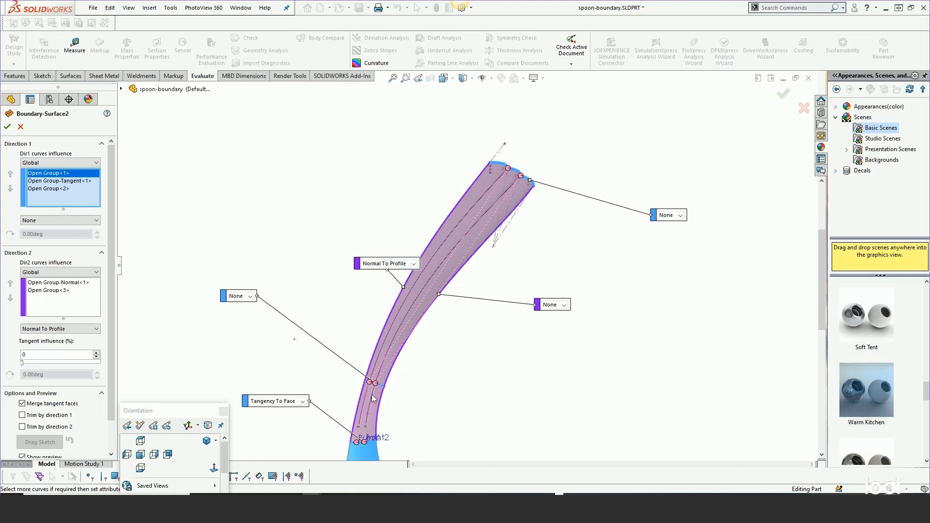
scroll(384, 391, down, 3)
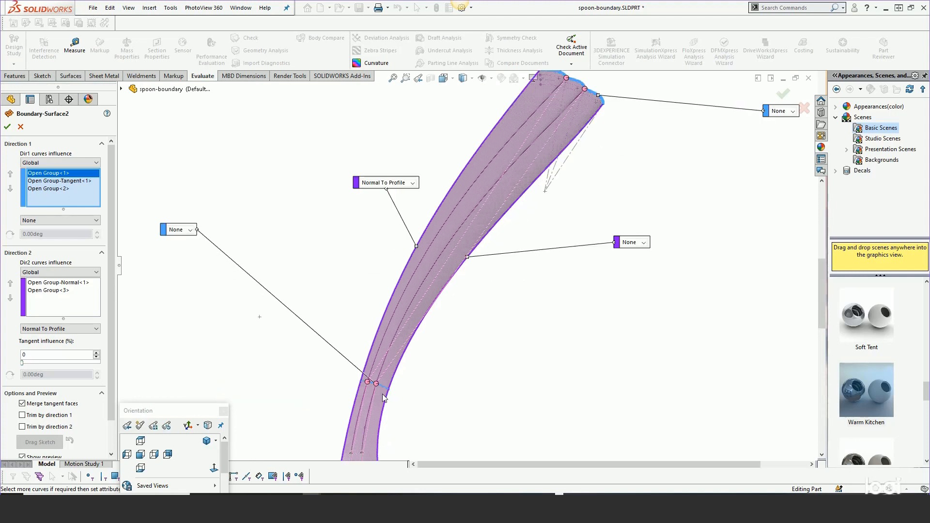
scroll(388, 388, up, 3)
scroll(400, 383, down, 2)
scroll(411, 364, down, 3)
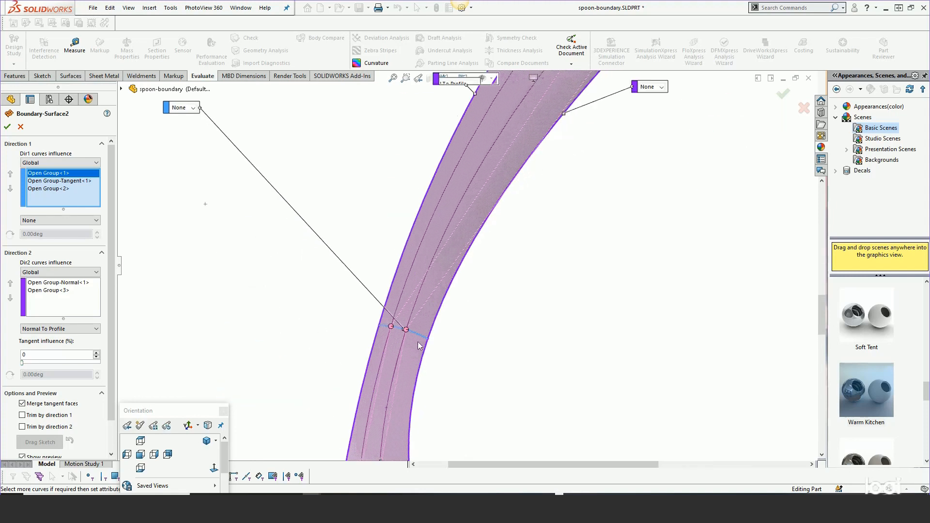
mouse_move(406, 328)
mouse_down()
mouse_move(414, 329)
mouse_move(391, 324)
mouse_up()
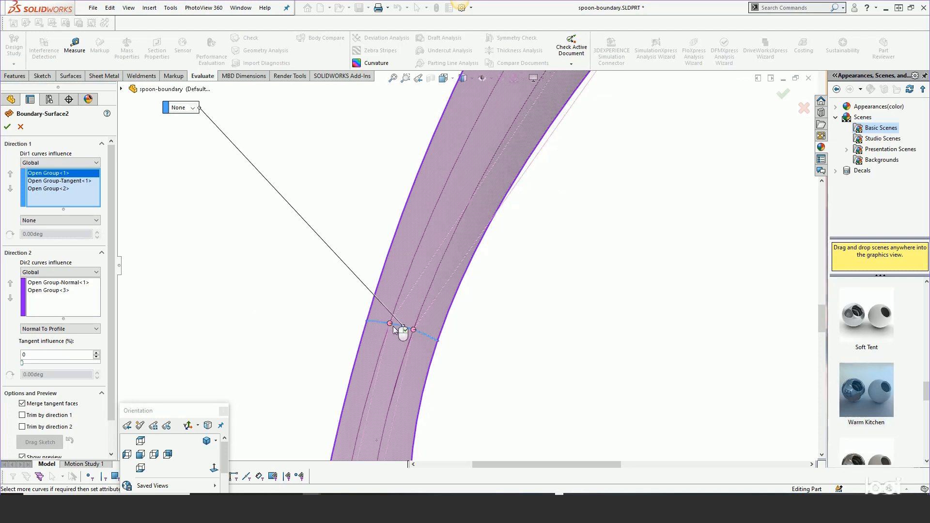
Align the connector points on the bowl joint edge with Point1 and Point2
scroll(480, 321, up, 5)
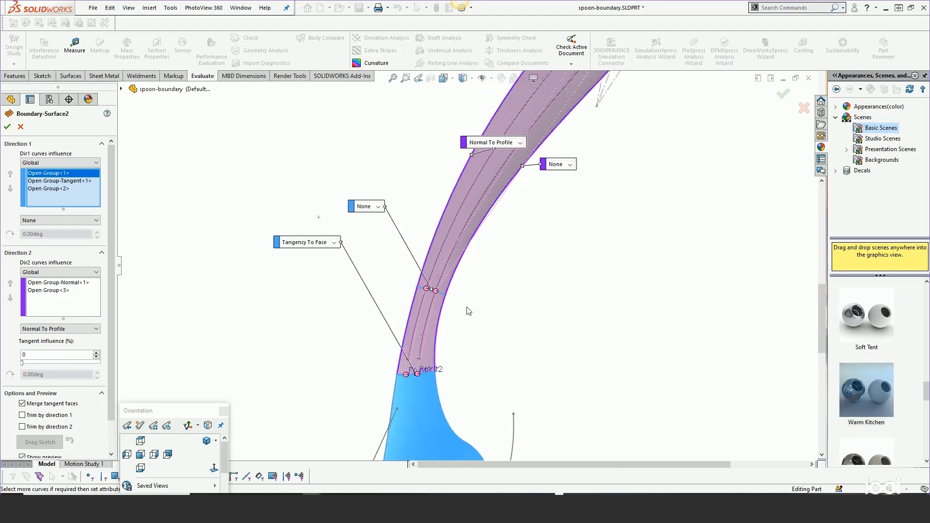
scroll(428, 363, down, 4)
drag(415, 403, 429, 401)
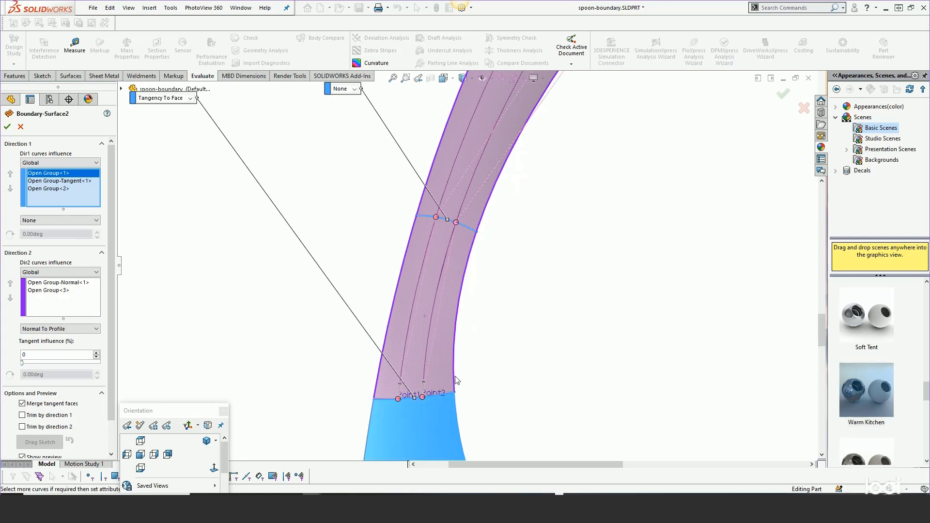
scroll(507, 319, up, 5)
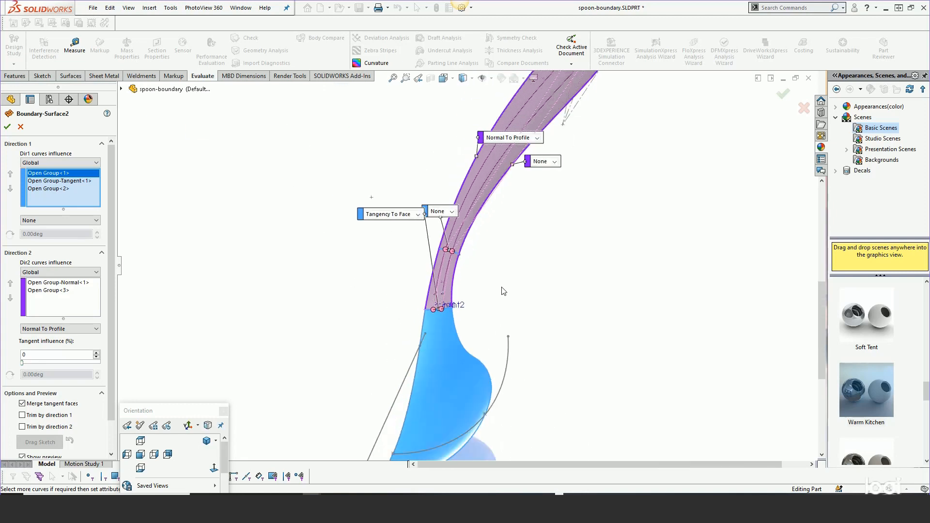
scroll(506, 279, down, 5)
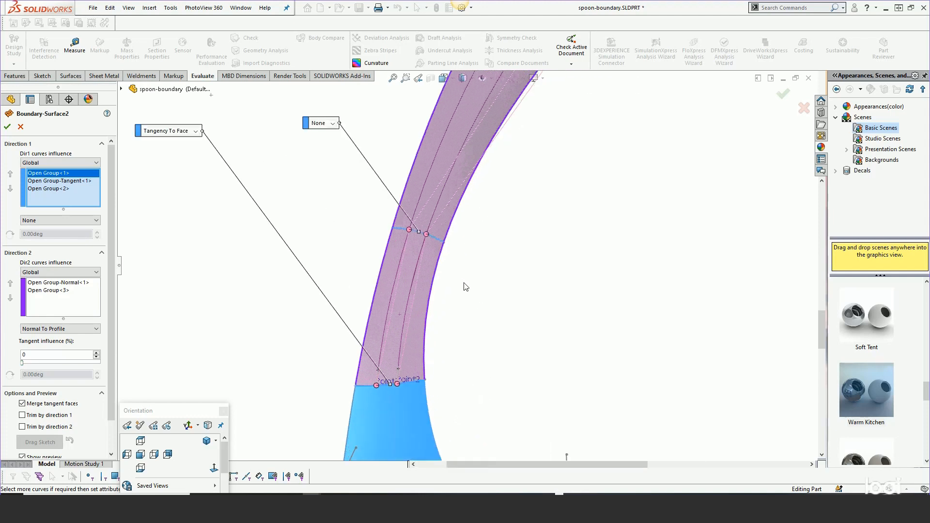
scroll(399, 383, down, 4)
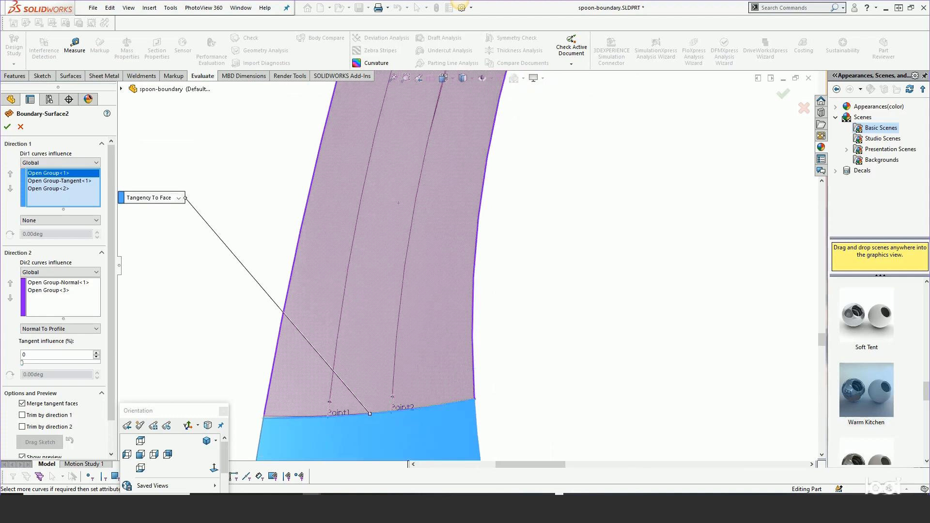
scroll(353, 423, down, 3)
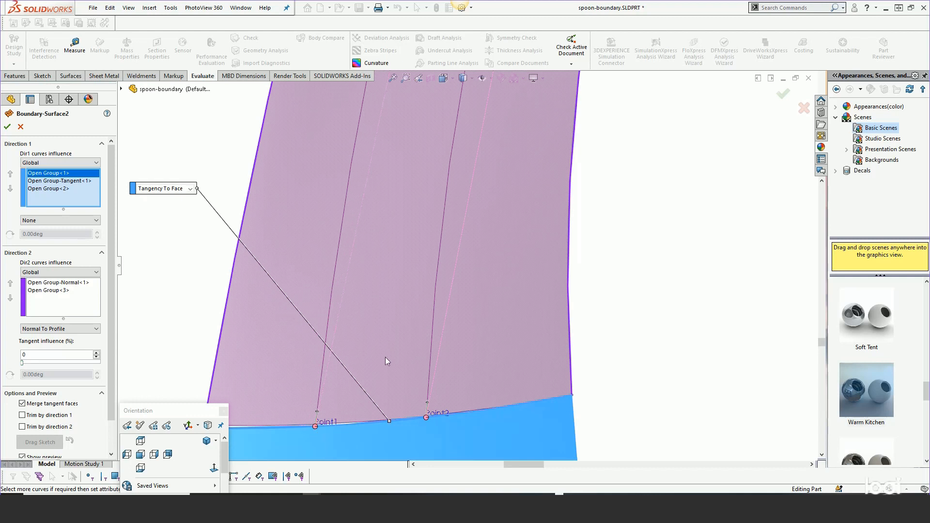
Check the connector points along the bowl joint and middle profile and accept the handle's boundary surface
scroll(374, 358, up, 10)
scroll(475, 200, down, 4)
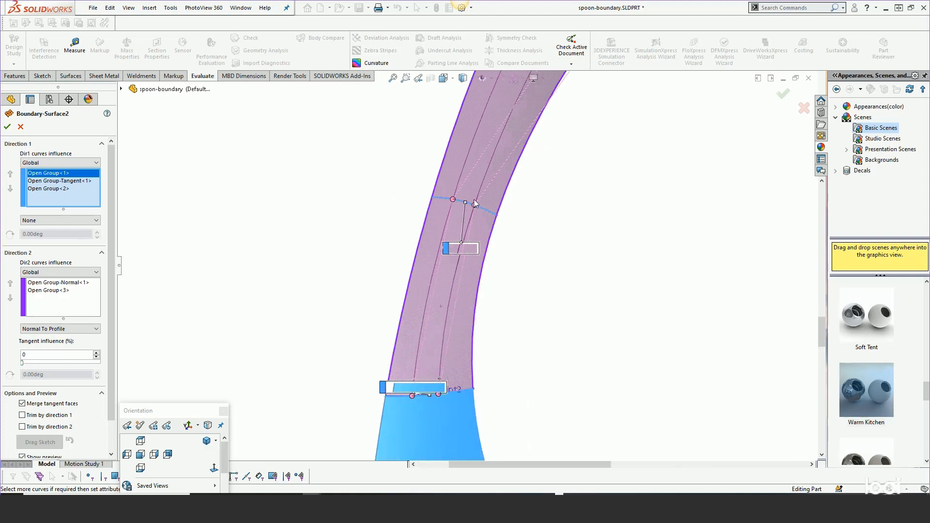
scroll(474, 203, down, 2)
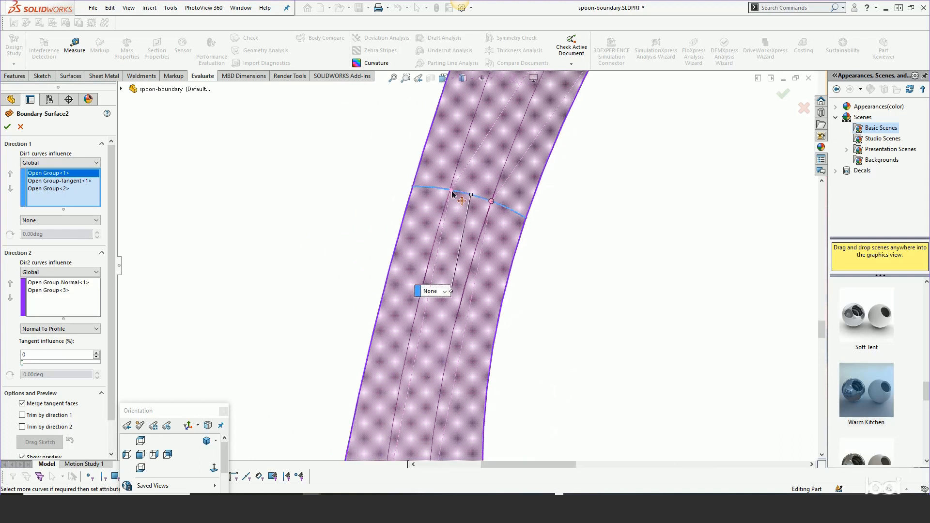
scroll(425, 297, up, 3)
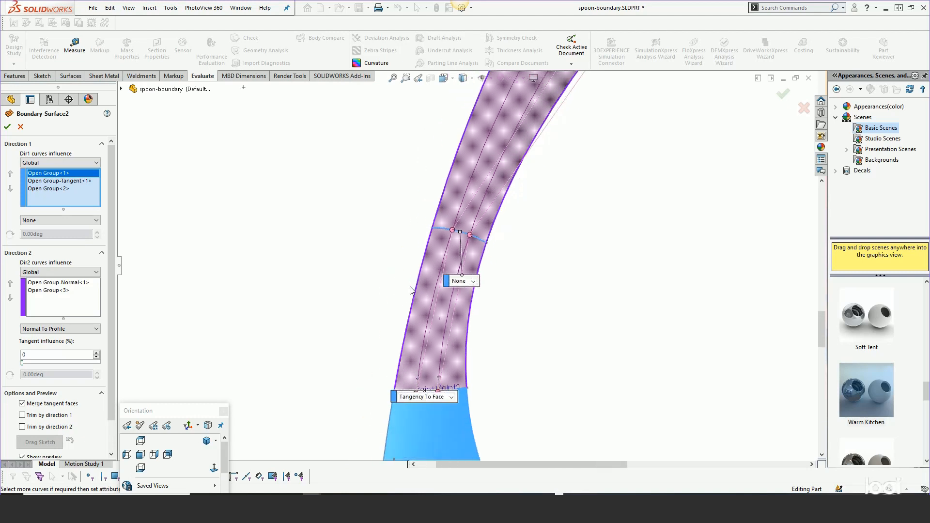
click(776, 95)
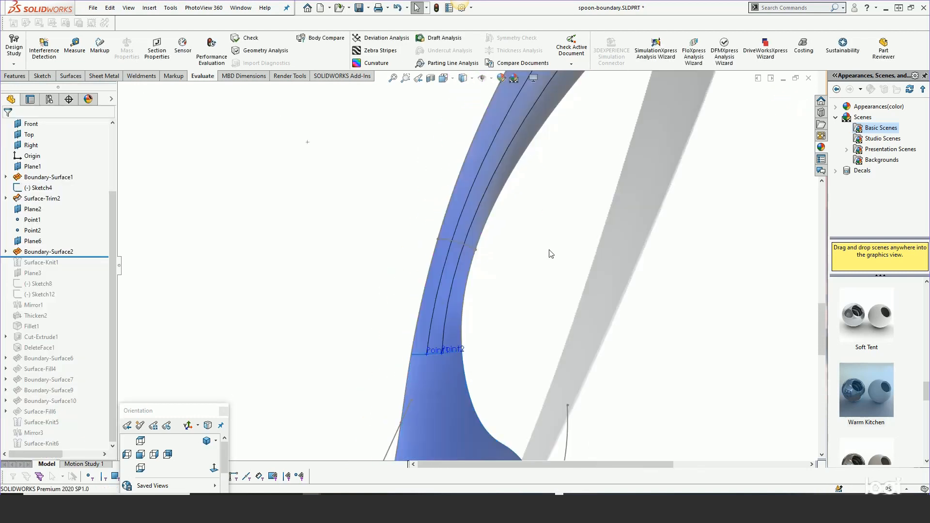
Examine the rebuilt handle surface and its edges from the bowl joint to the end profile
scroll(525, 296, up, 4)
middle_drag(529, 258, 388, 319)
scroll(510, 308, up, 2)
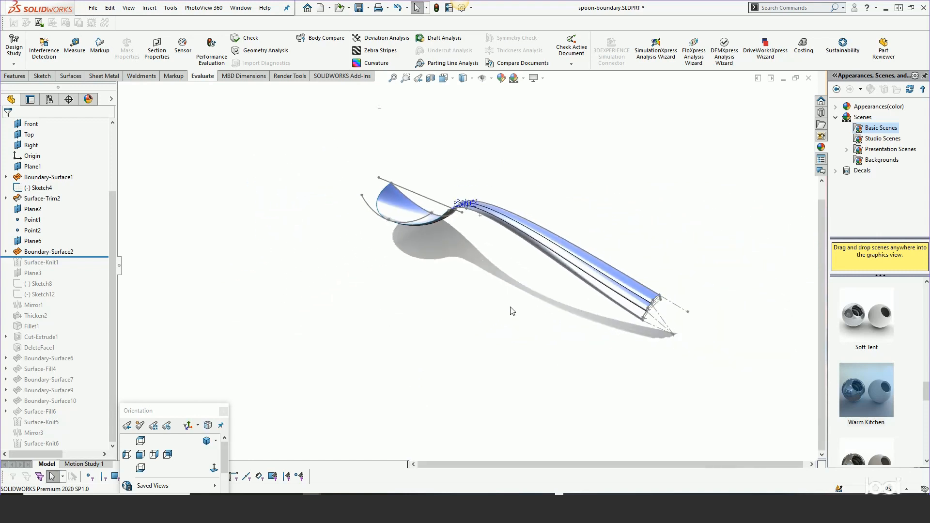
scroll(682, 316, down, 4)
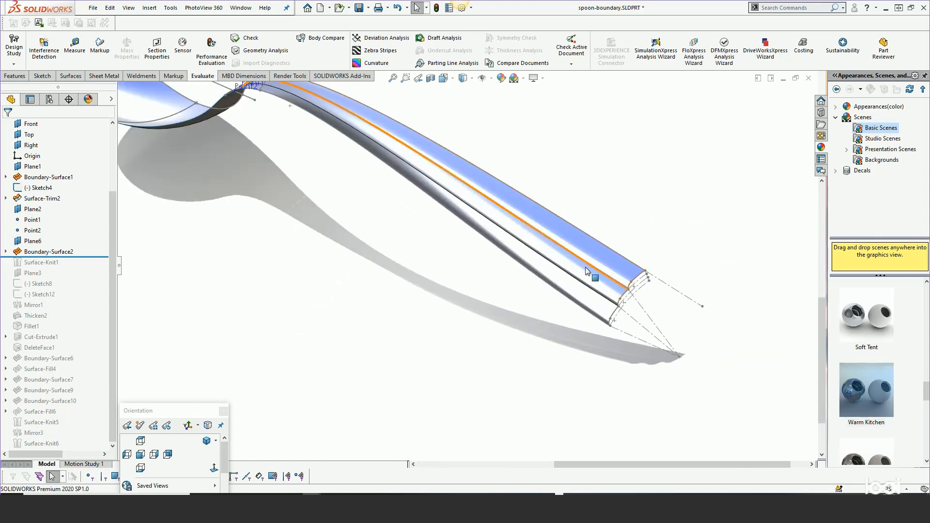
scroll(584, 234, up, 2)
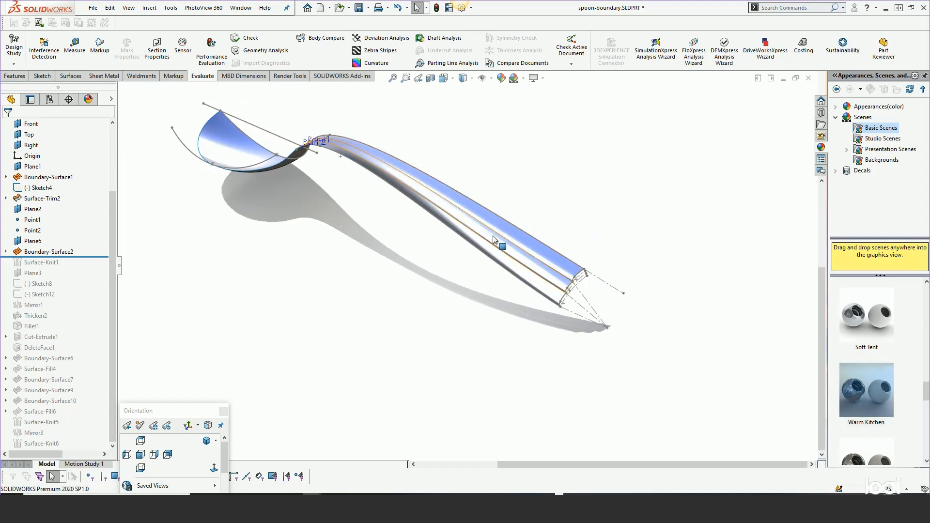
scroll(499, 242, down, 2)
Roll the feature history forward to just after Surface-Fill4
drag(114, 256, 72, 359)
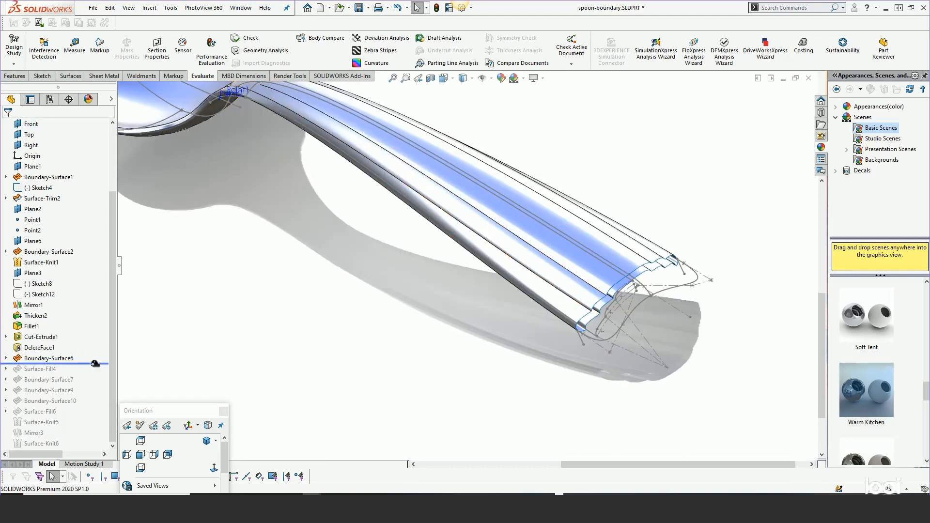
drag(94, 364, 98, 385)
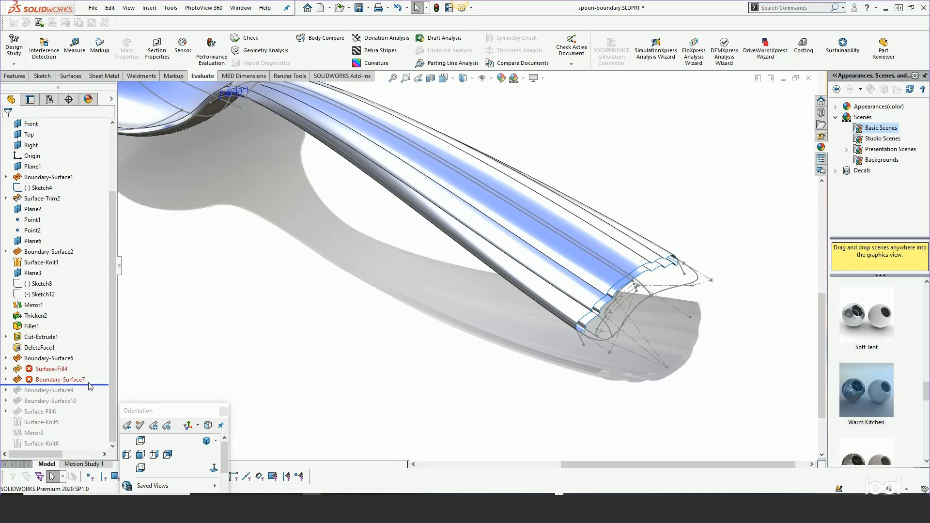
drag(90, 385, 90, 374)
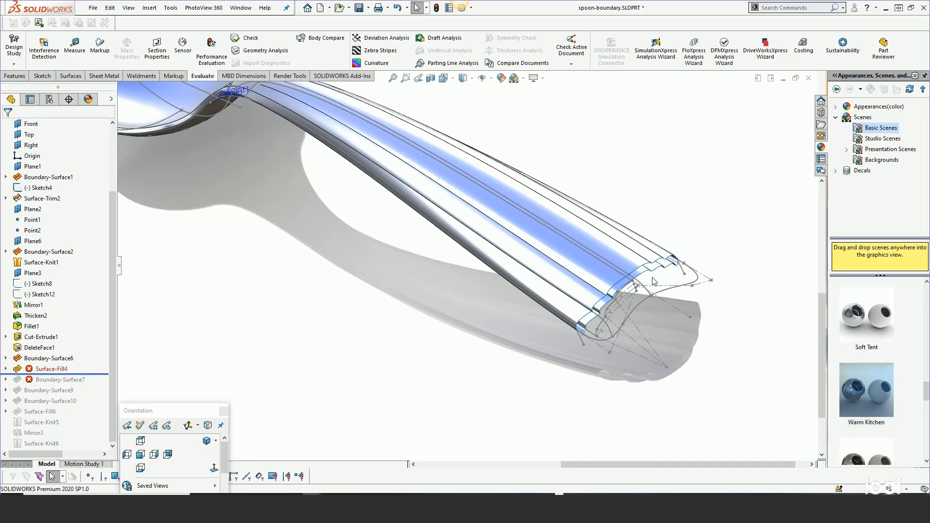
Review the patch boundary of Surface-Fill4 at the handle's end and leave its definition unchanged
right_click(42, 372)
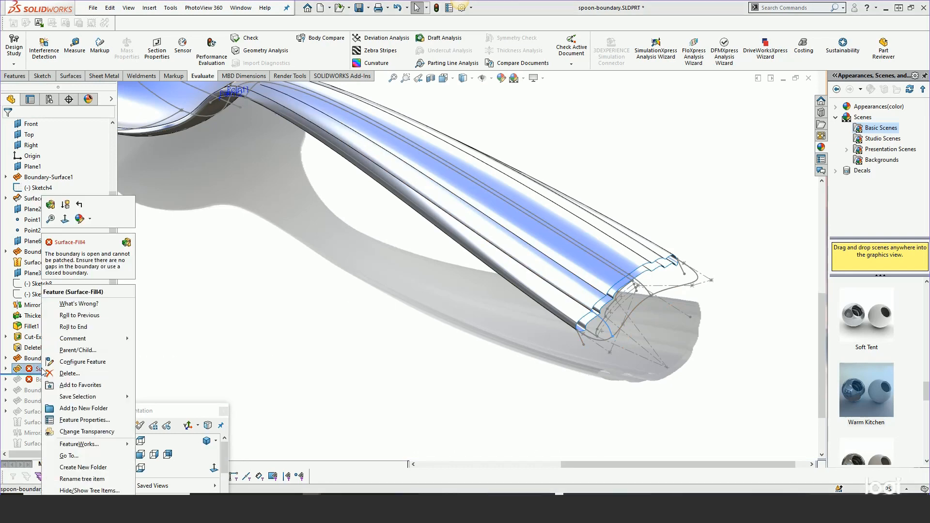
click(49, 208)
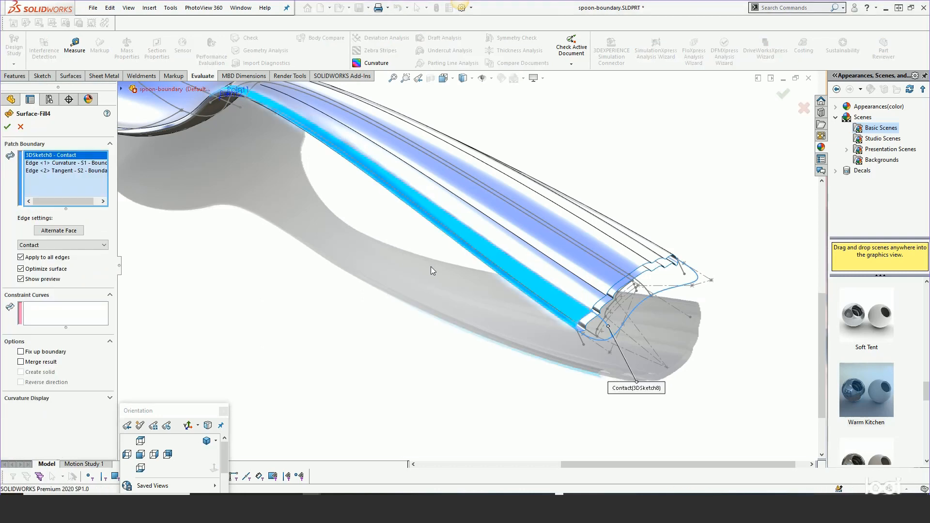
scroll(624, 300, down, 5)
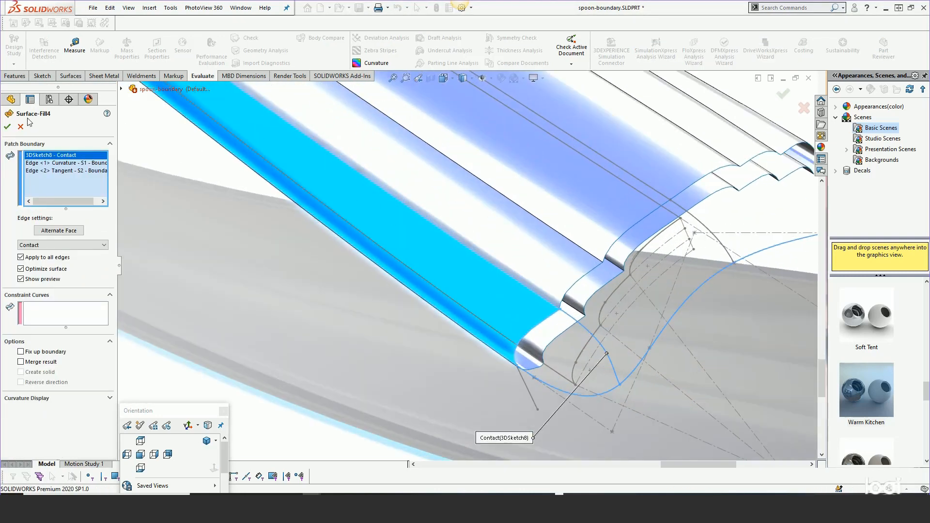
click(19, 127)
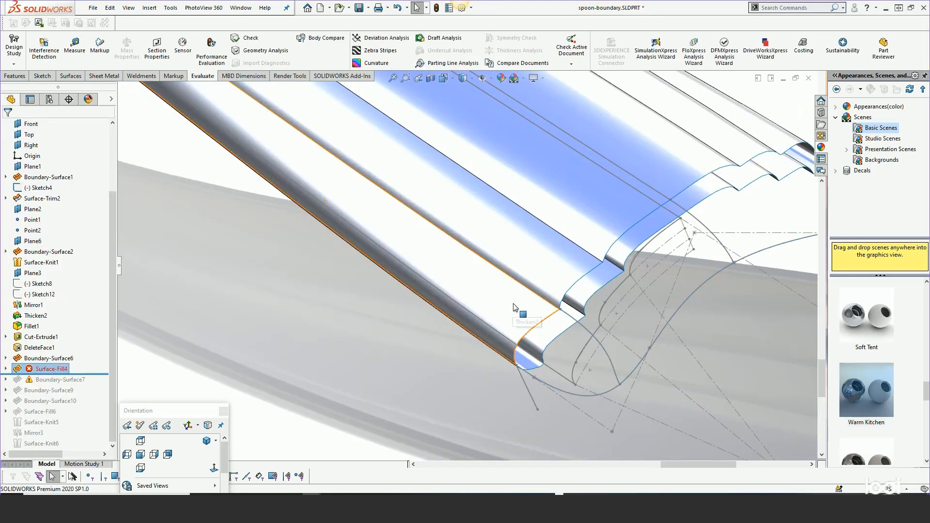
middle_drag(559, 328, 615, 310)
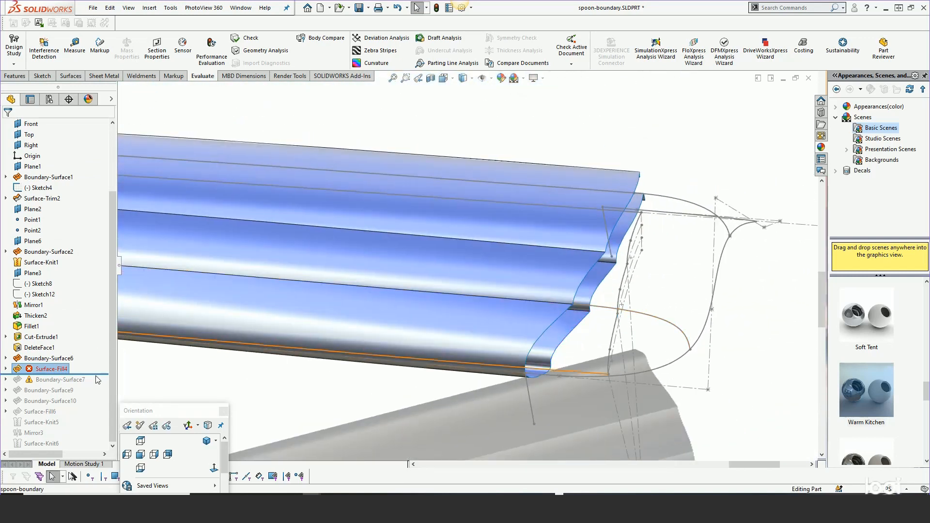
Roll the history forward past Boundary-Surface7 and close the spoon part without saving the changes
drag(92, 374, 92, 382)
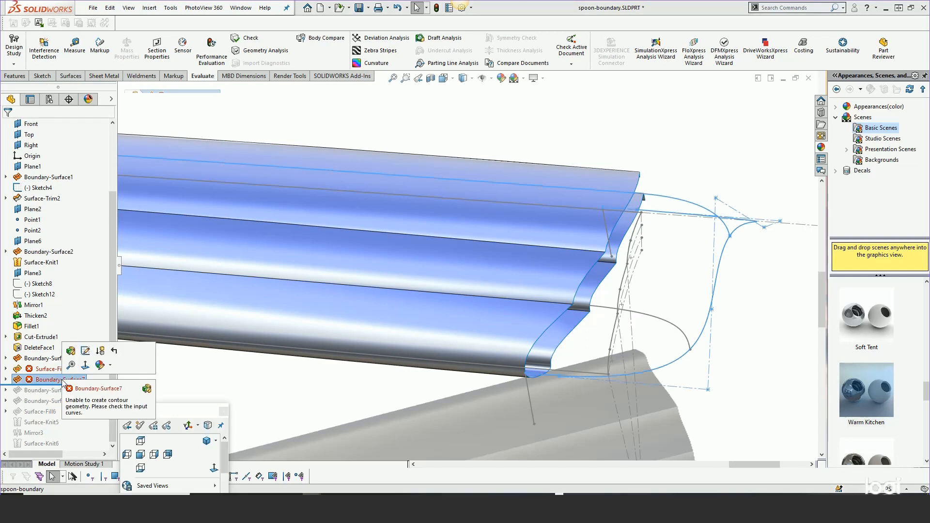
click(808, 79)
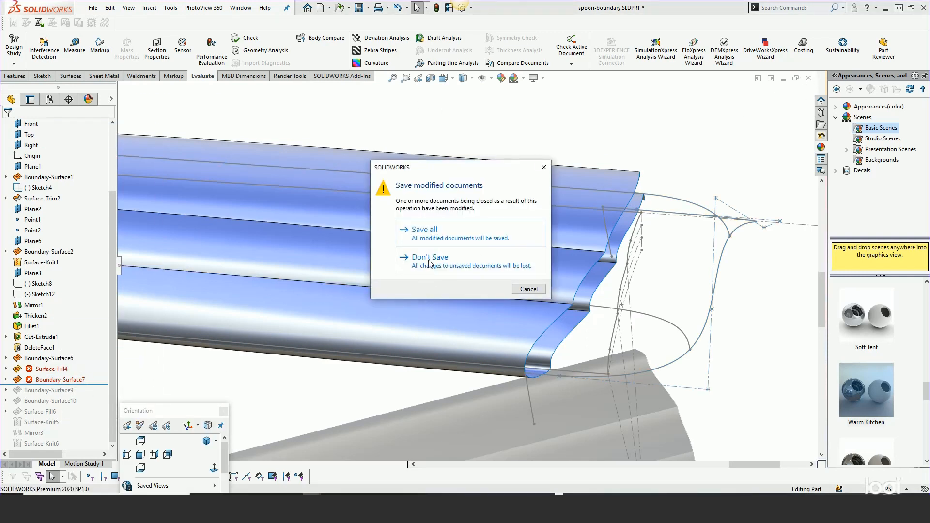
click(429, 259)
Reopen spoon-boundary.SLDPRT from the episode-9 folder and display its feature tree
click(93, 8)
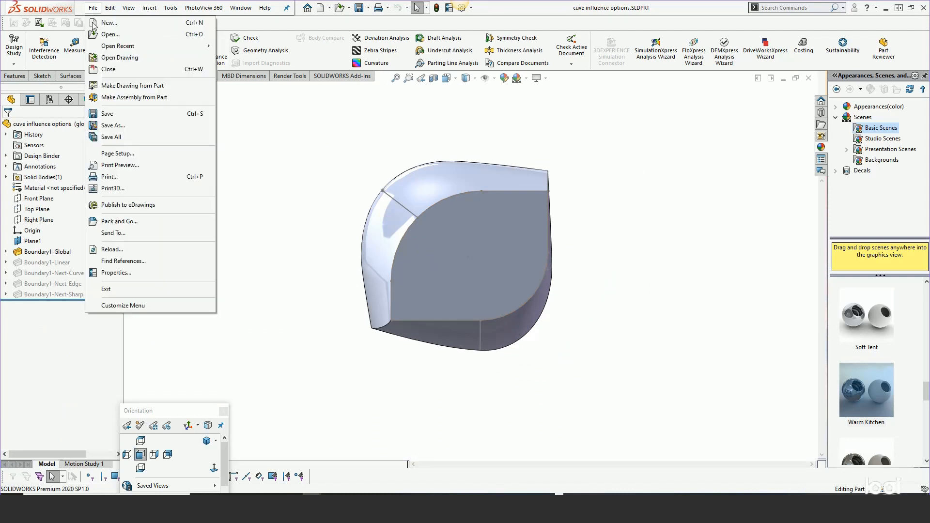
click(109, 34)
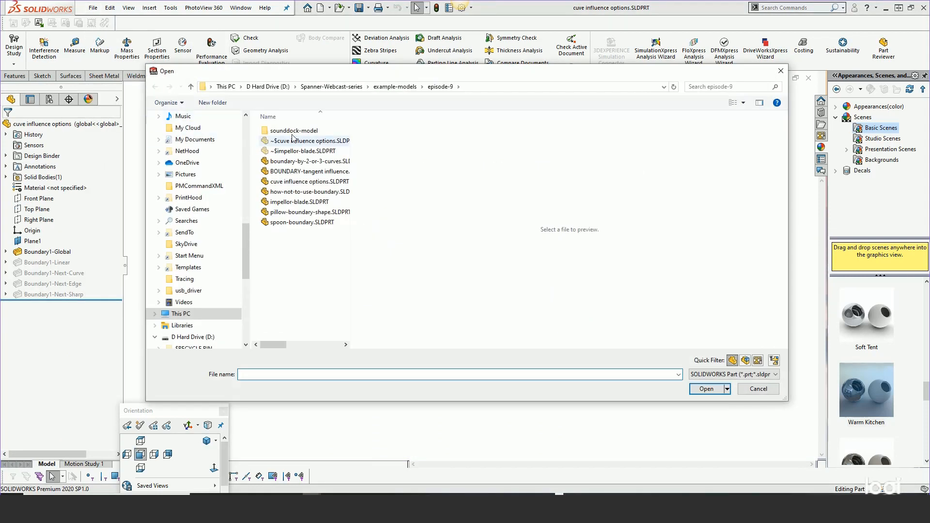
double_click(291, 222)
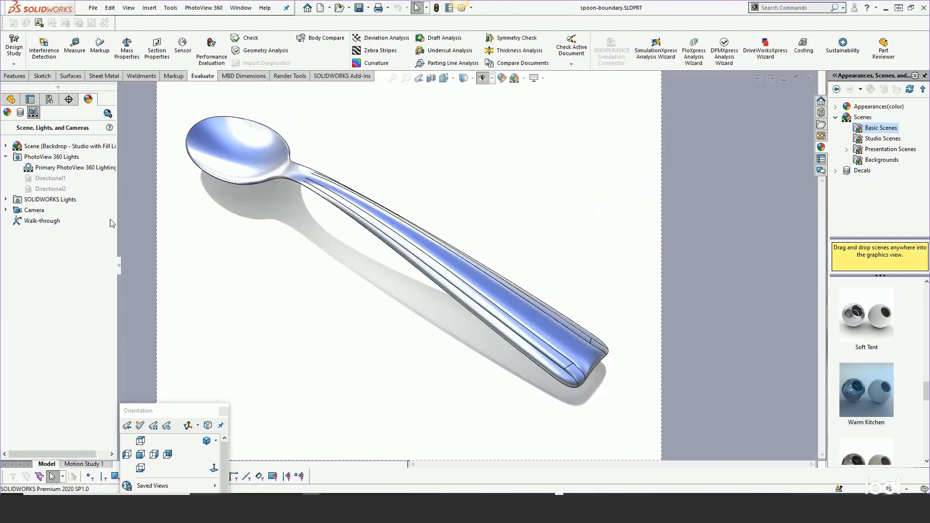
click(10, 99)
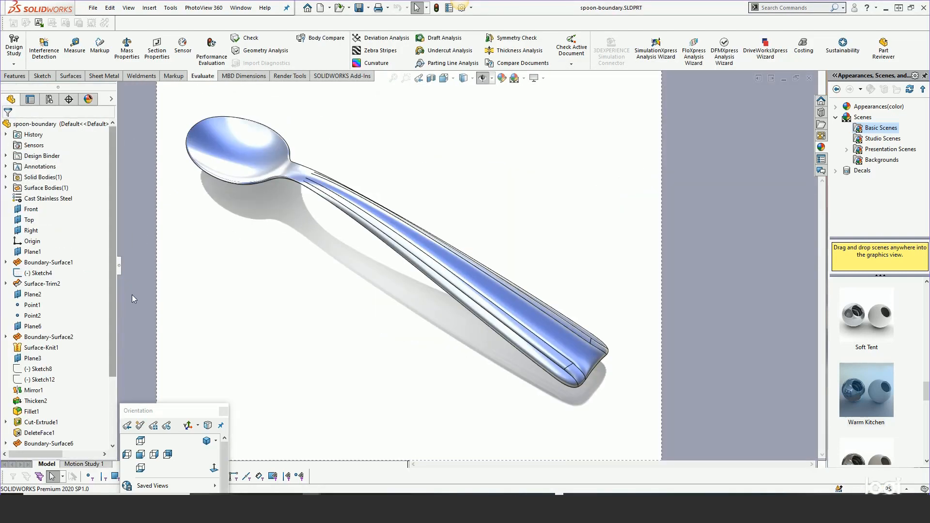
Roll the feature history back to just after Boundary-Surface9
drag(112, 305, 58, 395)
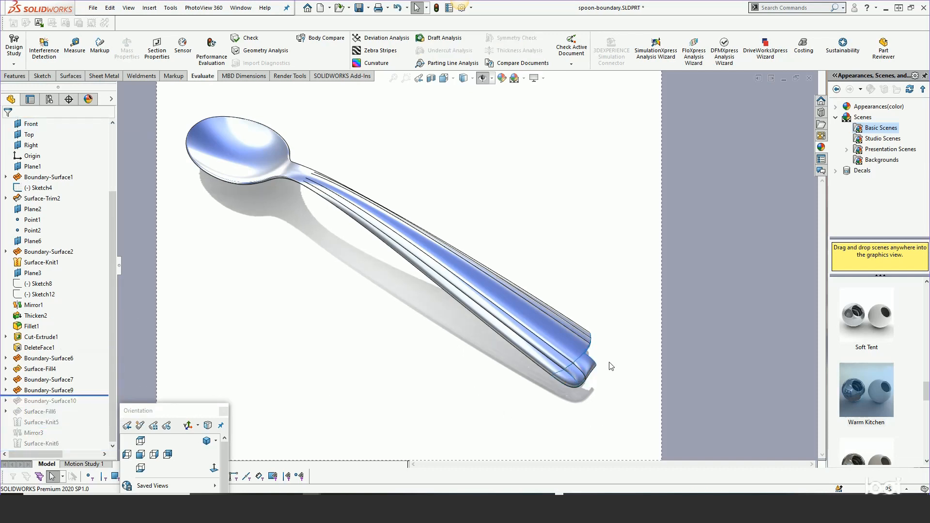
click(574, 363)
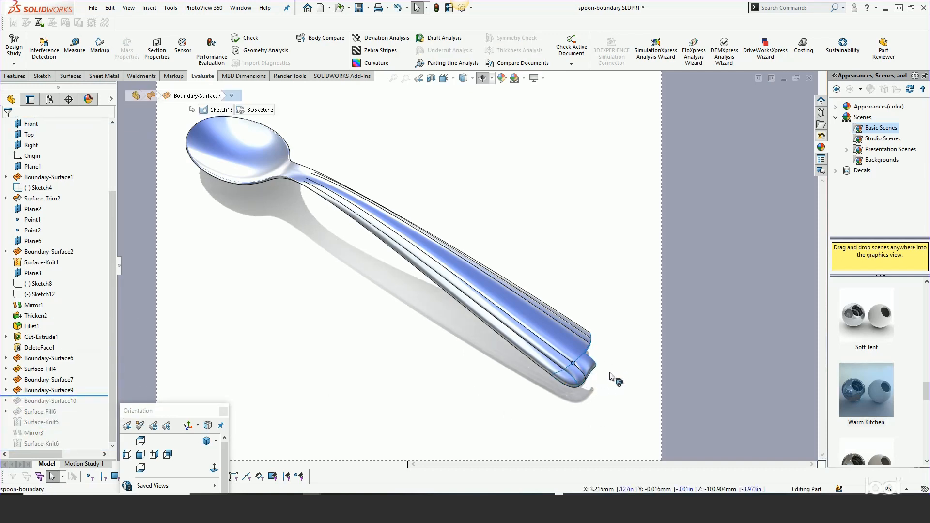
click(609, 373)
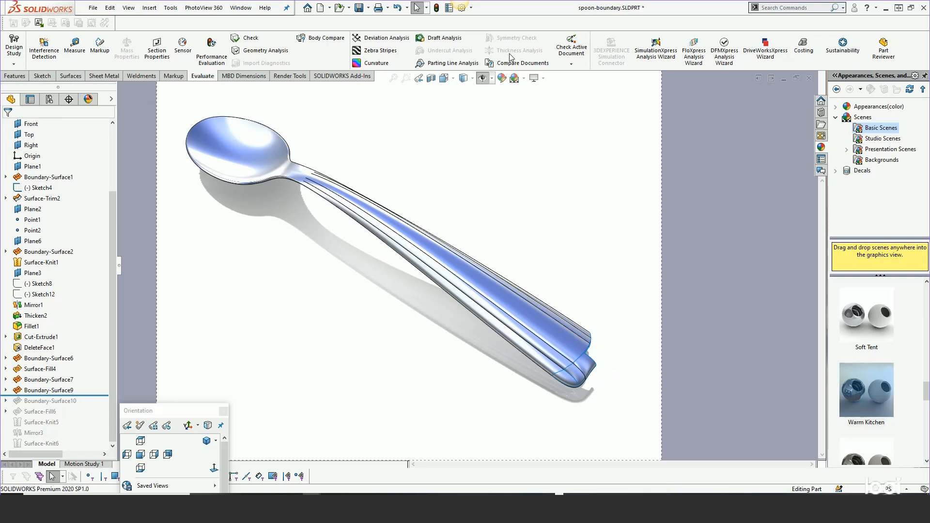
click(444, 79)
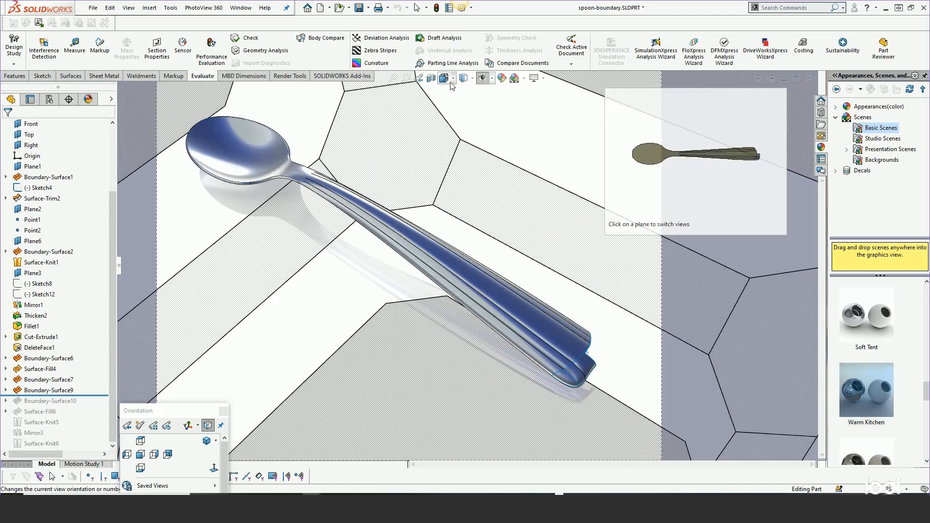
click(213, 468)
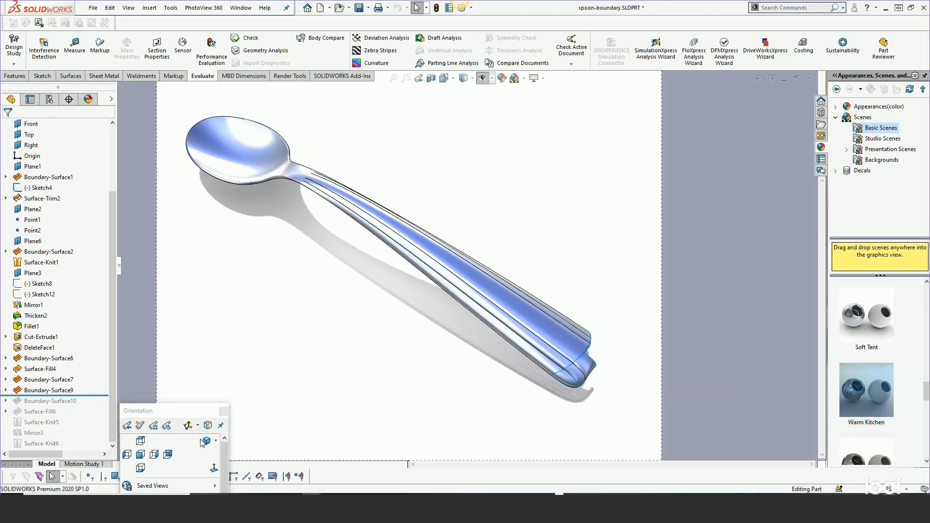
Select the handle end's Boundary-Surface7 and roll the feature history back to just after it
click(205, 442)
middle_drag(453, 299, 357, 308)
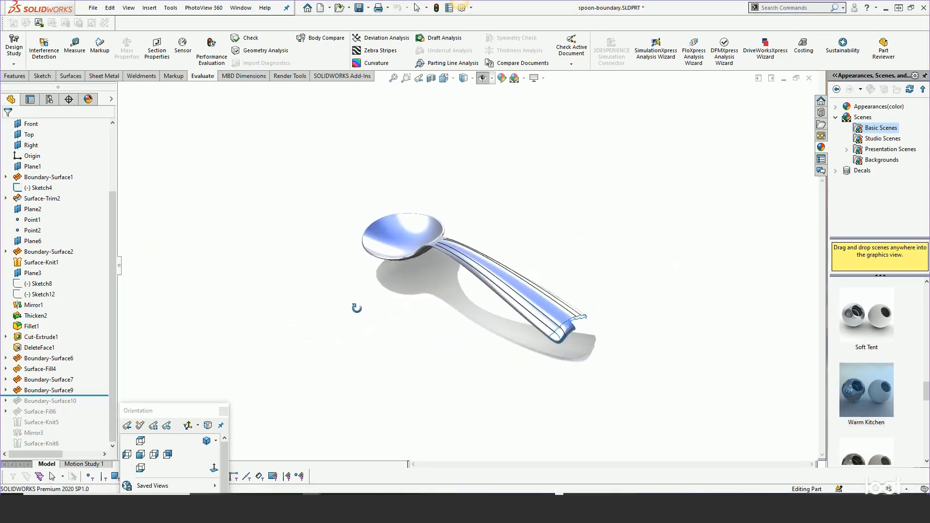
scroll(504, 306, down, 8)
click(346, 314)
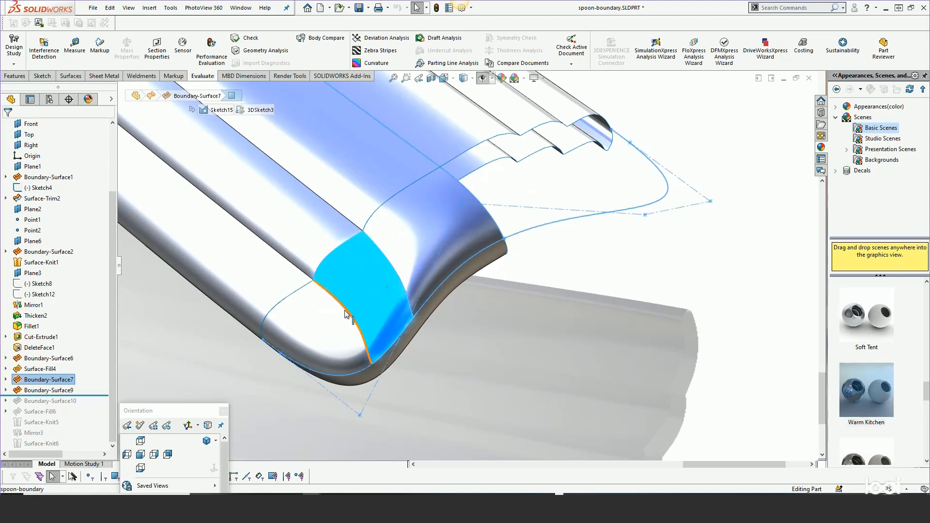
click(49, 379)
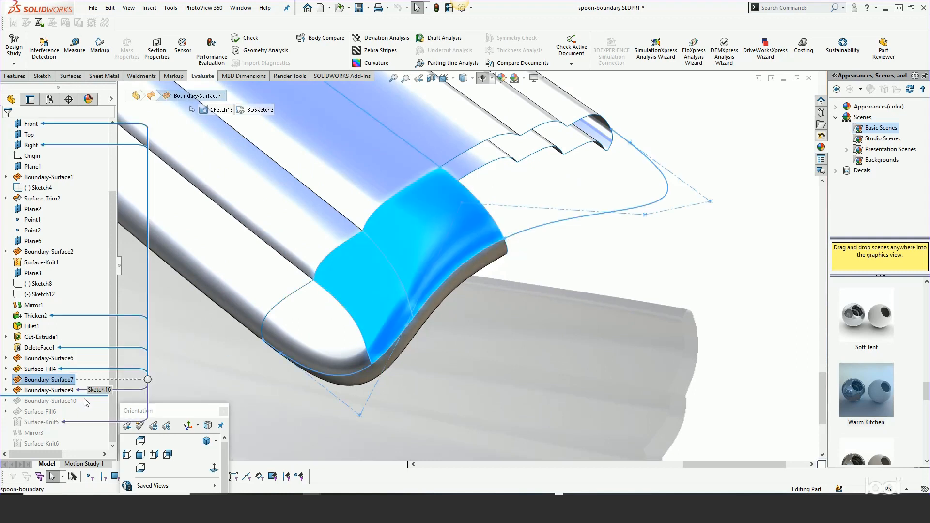
drag(72, 395, 72, 385)
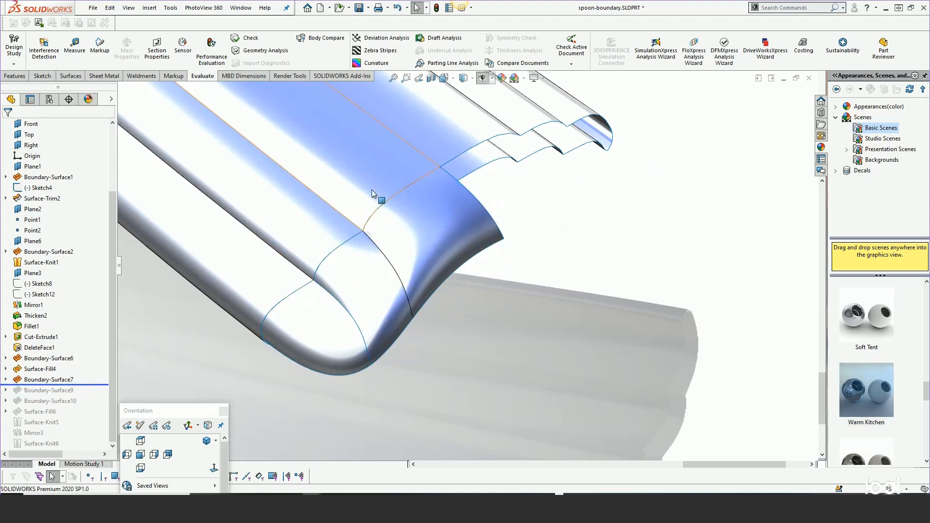
Open Boundary-Surface7 for editing, hide its connector and show the handle's end in the top view
right_click(63, 380)
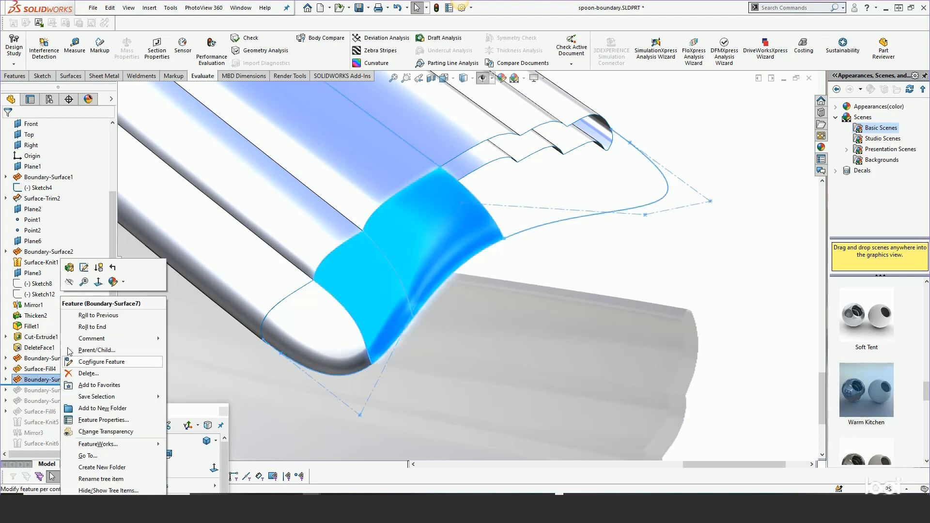
click(69, 268)
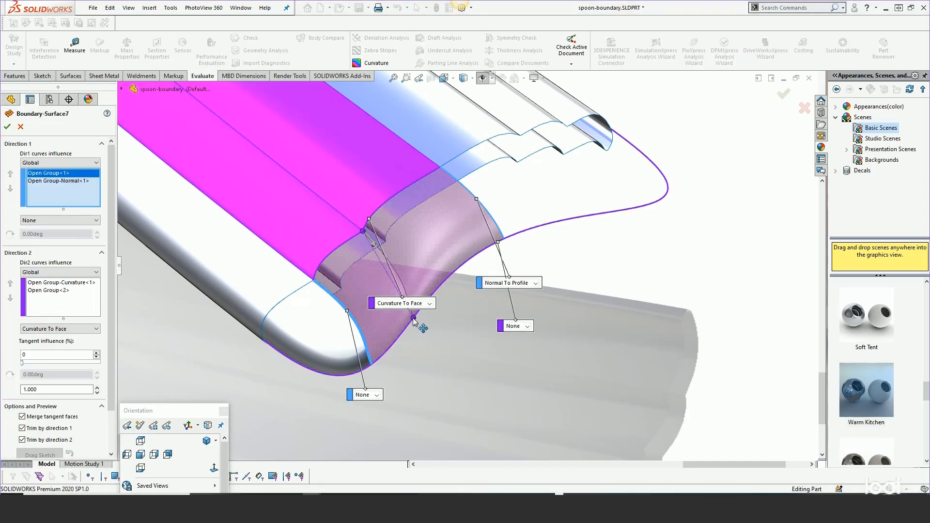
right_click(413, 320)
click(438, 196)
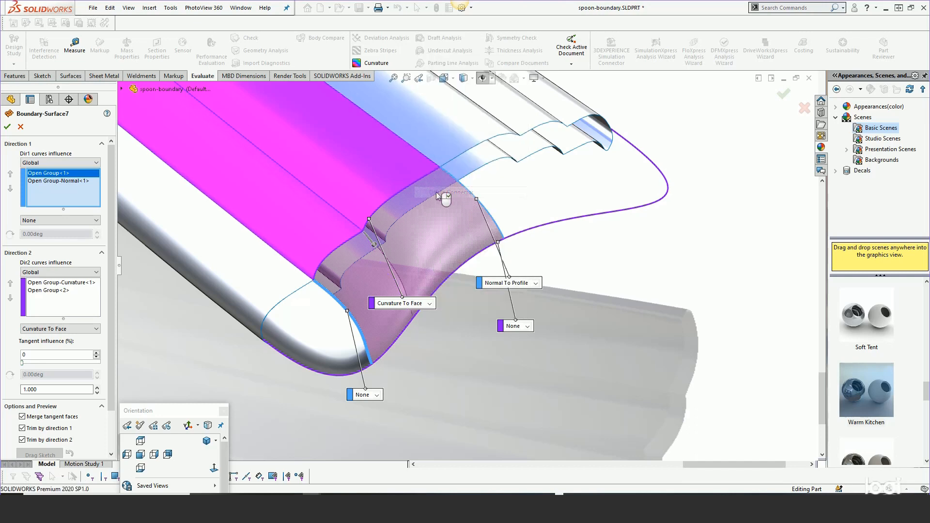
click(141, 442)
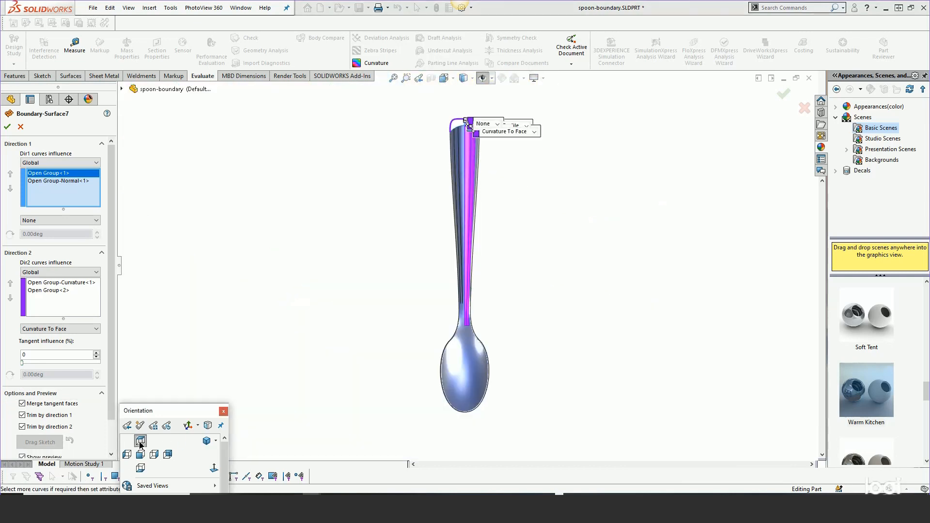
scroll(477, 141, down, 5)
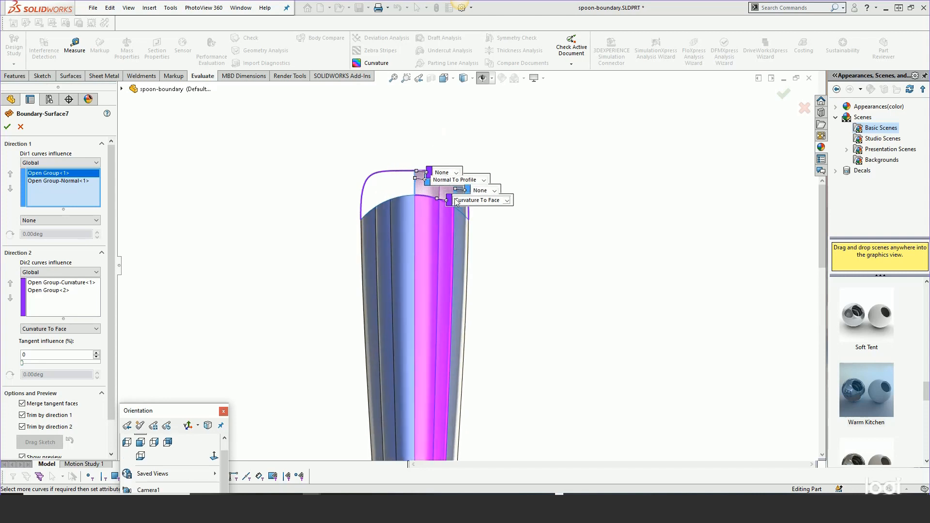
Add a connector along Boundary-Surface7's inner seam, shift its outer-edge end towards the handle's centre and accept the surface
scroll(454, 199, down, 8)
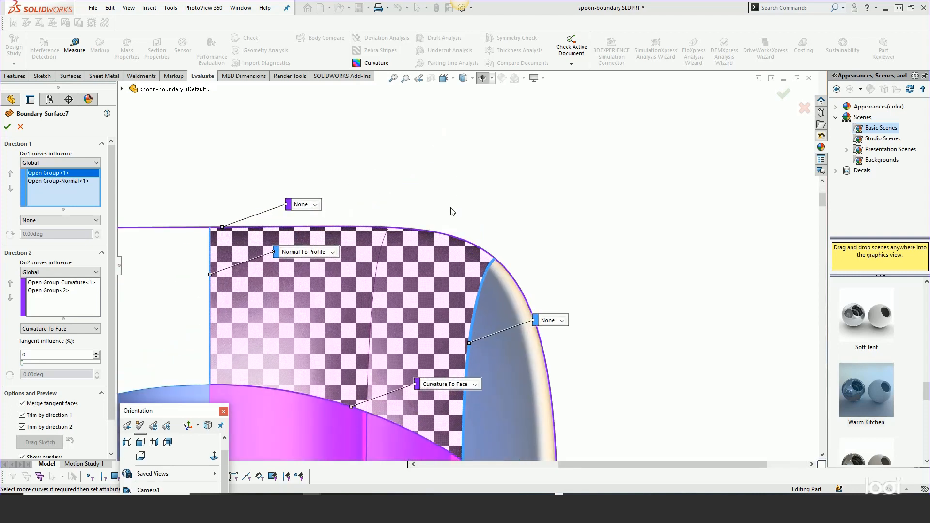
scroll(452, 210, up, 2)
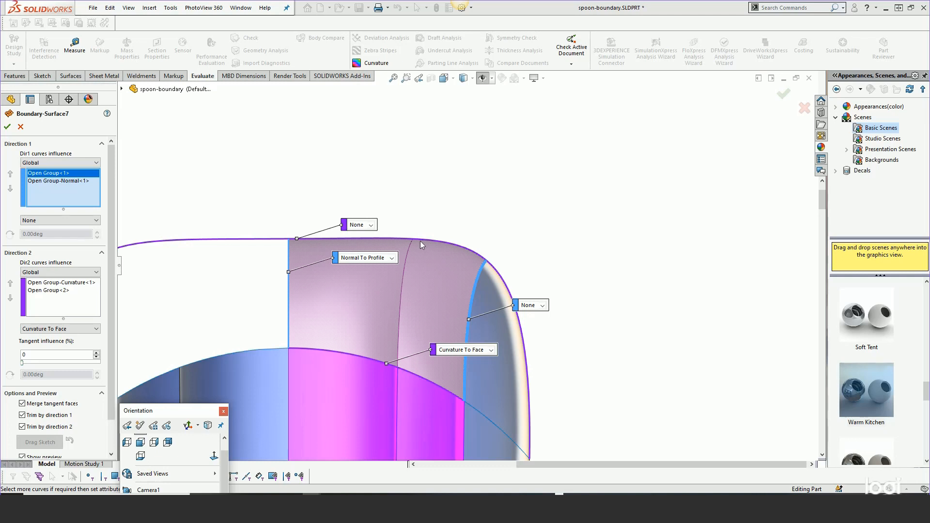
right_click(396, 362)
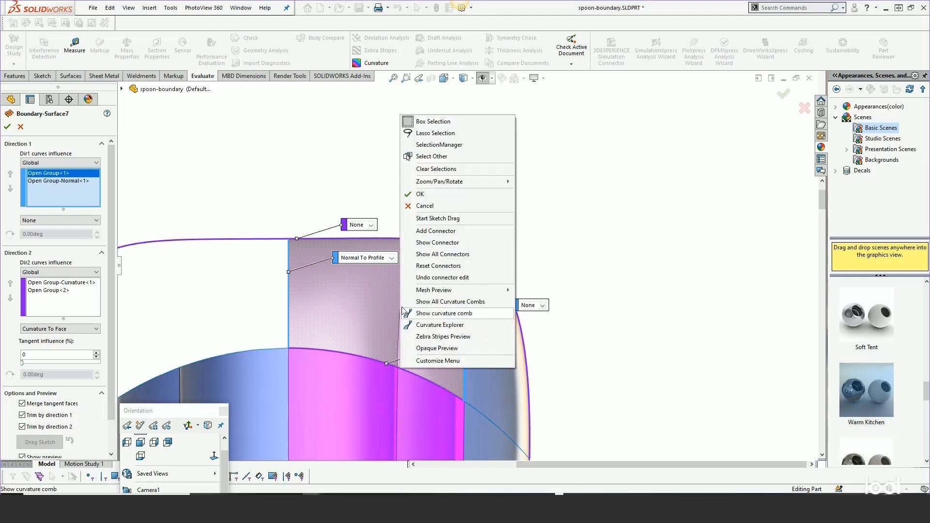
click(421, 232)
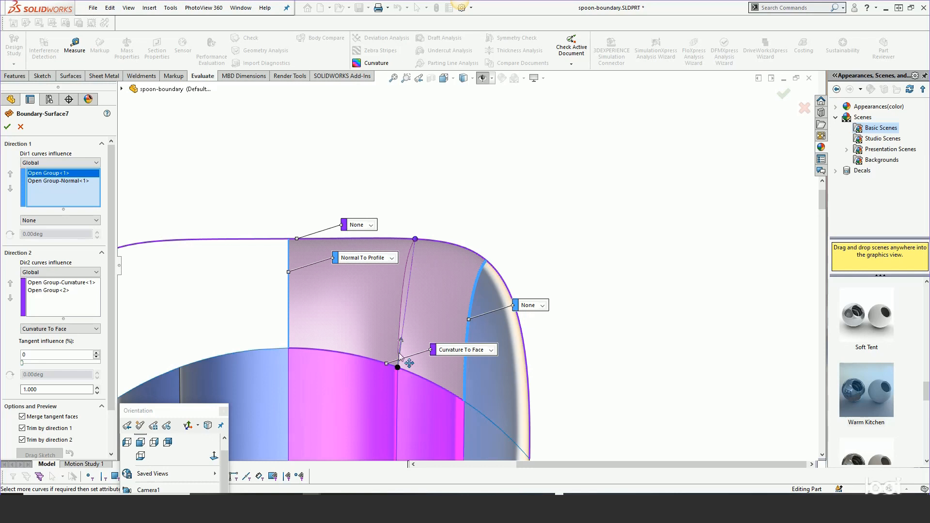
drag(414, 240, 397, 240)
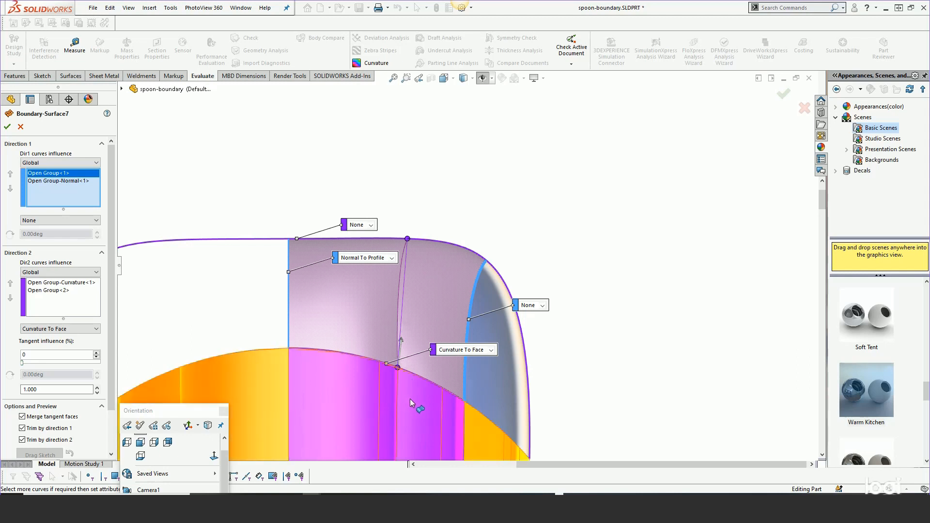
middle_drag(410, 400, 334, 189)
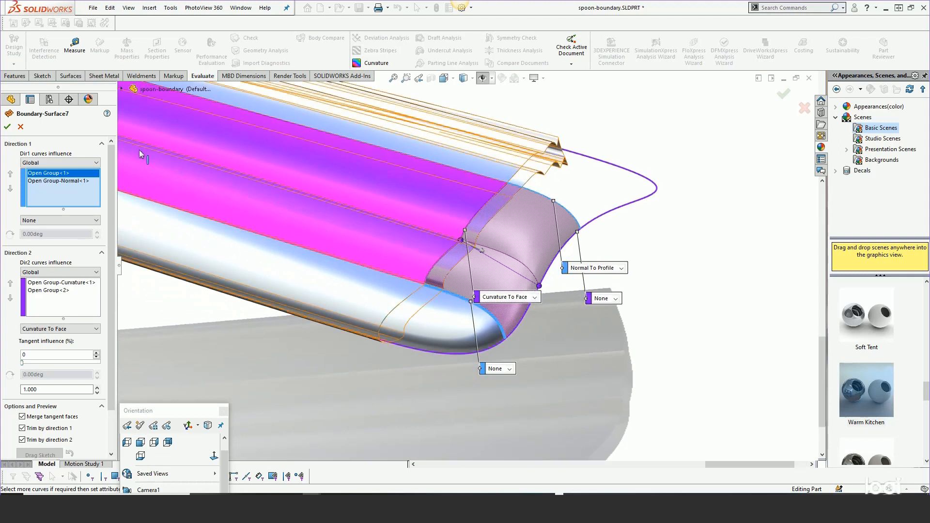
click(8, 127)
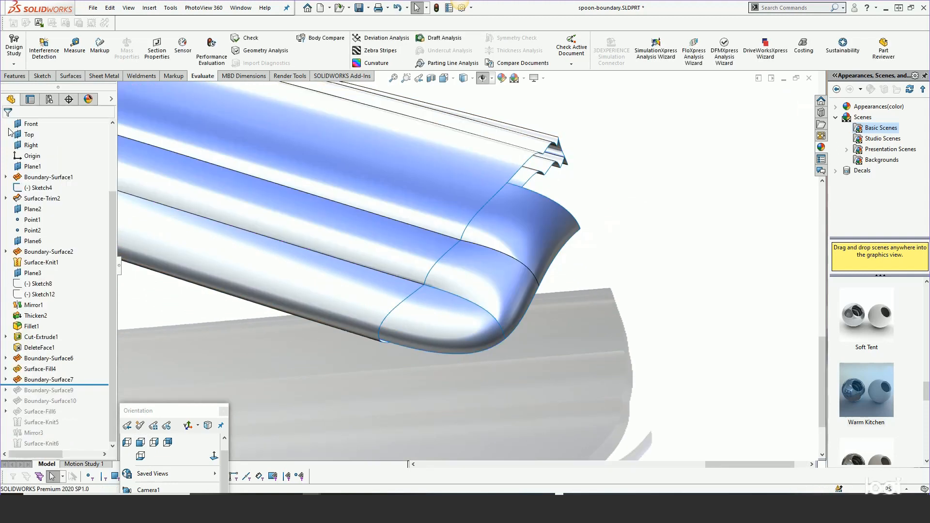
Reopen Boundary-Surface7, nudge the connector's outer-edge end slightly along the curve and accept the surface
scroll(483, 259, down, 2)
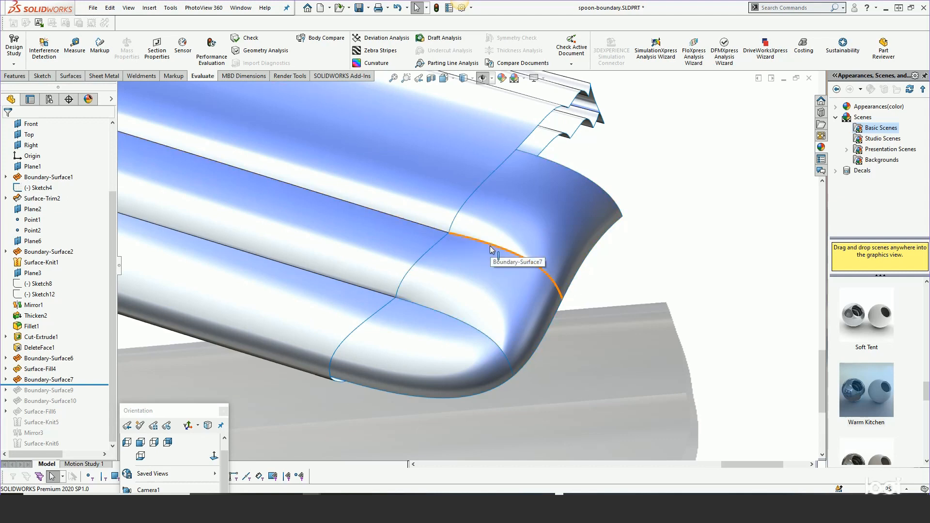
right_click(48, 379)
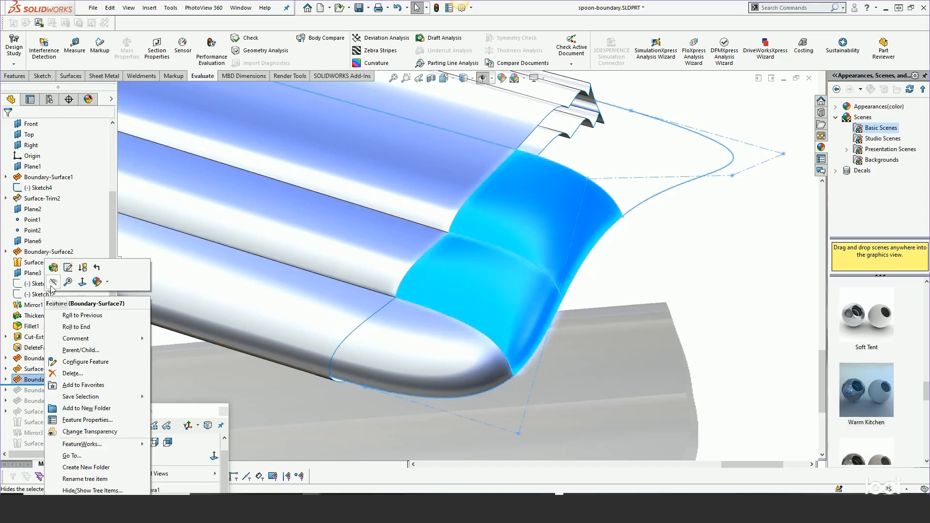
click(54, 269)
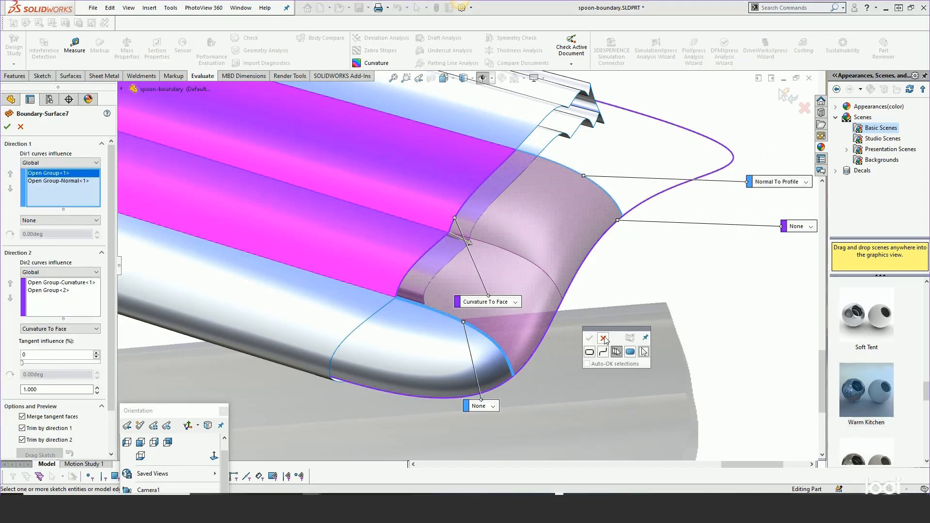
click(603, 338)
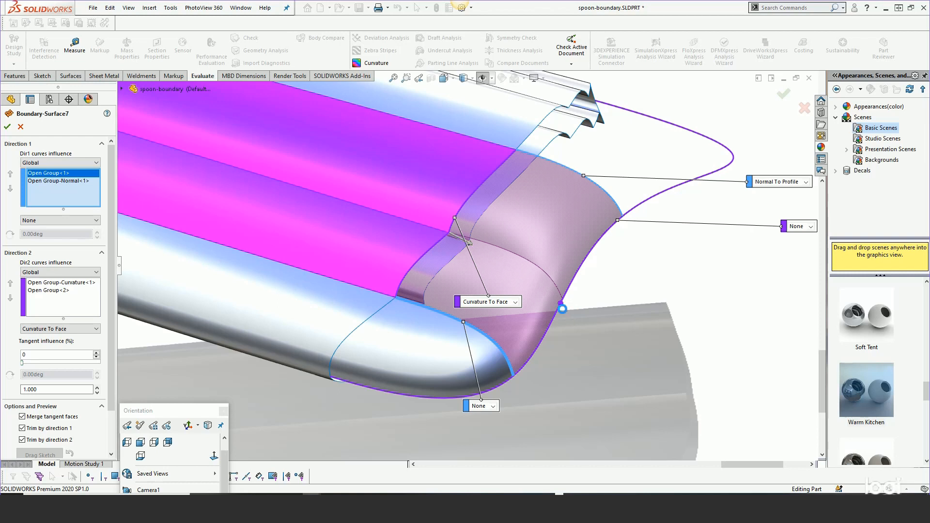
drag(560, 304, 560, 310)
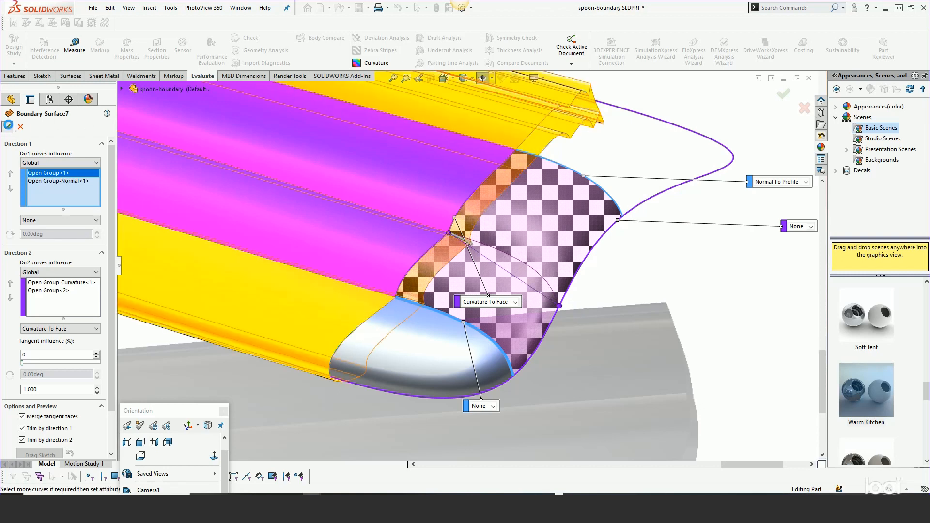
click(8, 126)
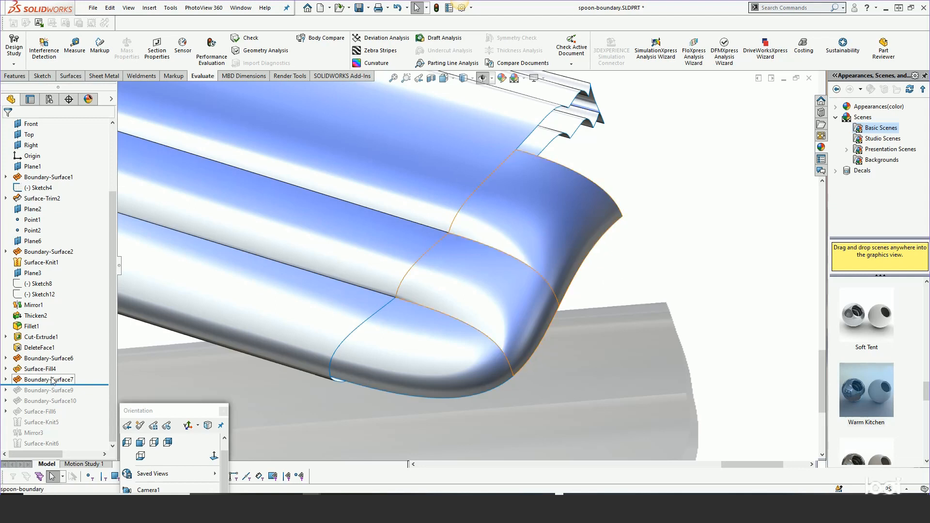
Open Boundary-Surface7 for editing again and dismiss the curve selection popup
right_click(70, 383)
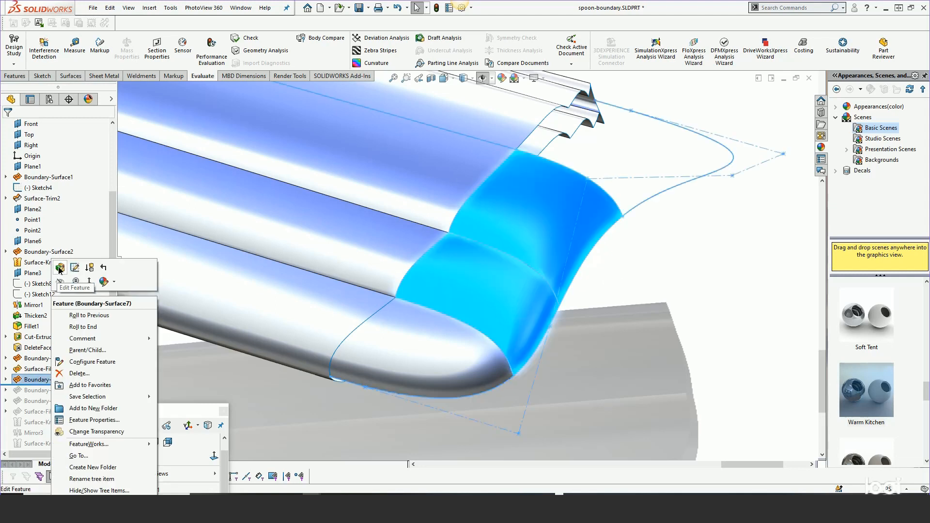
click(59, 268)
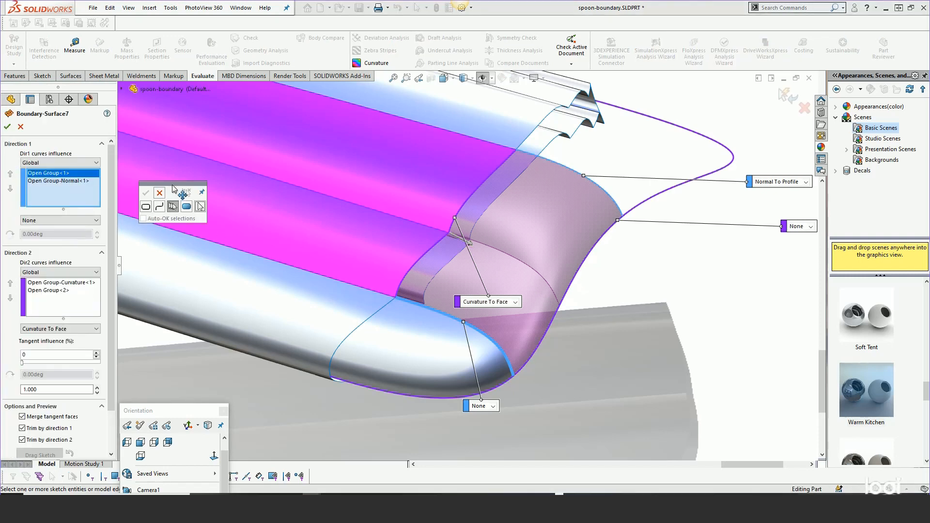
drag(173, 188, 675, 238)
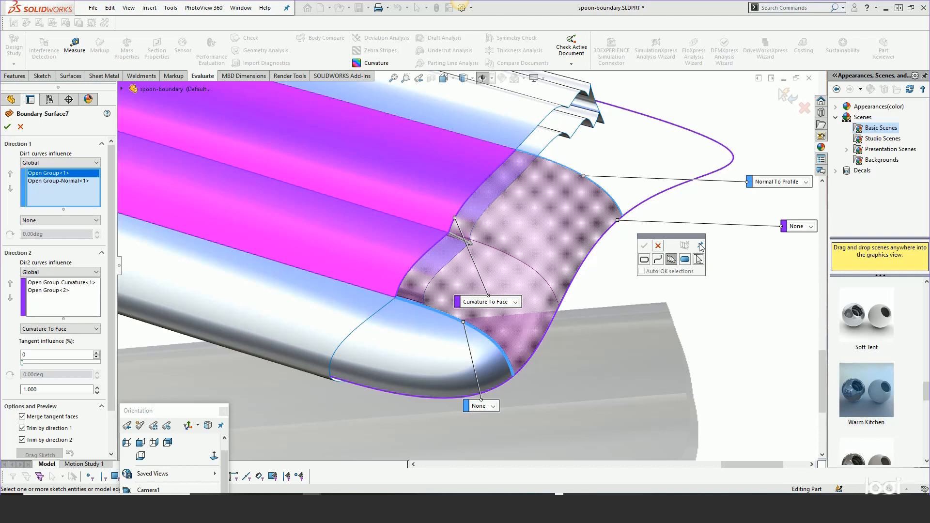
click(658, 246)
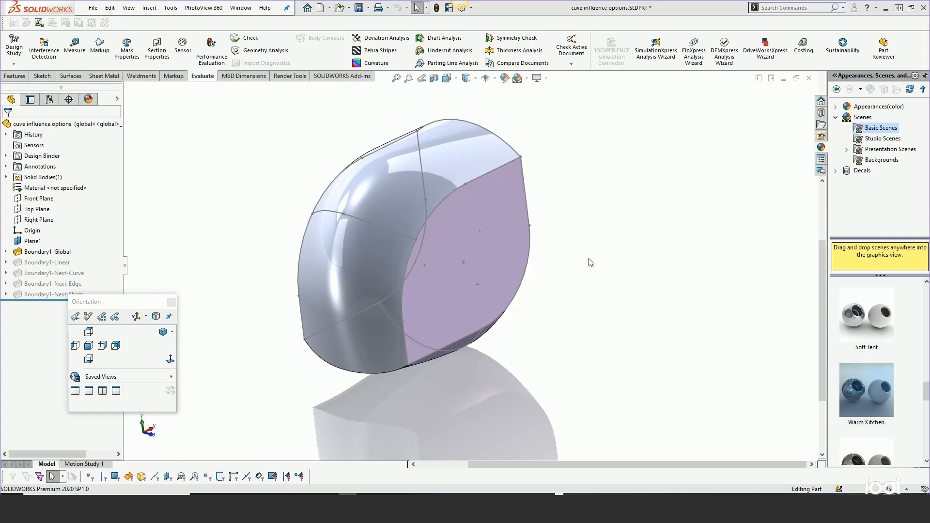
Compare the Linear, Next Curve, global, next-sharp and next edge configurations of cuve influence options in the front view, finishing on global
middle_drag(540, 281, 499, 240)
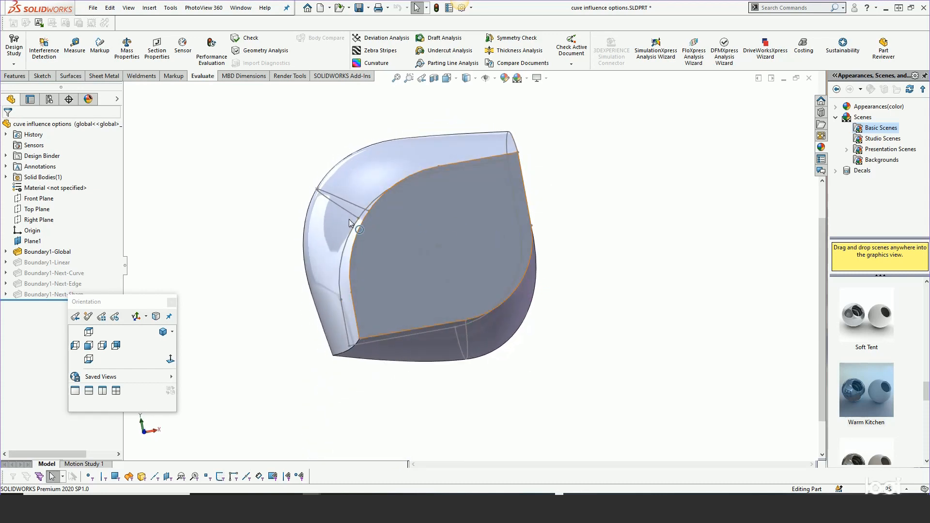
click(88, 346)
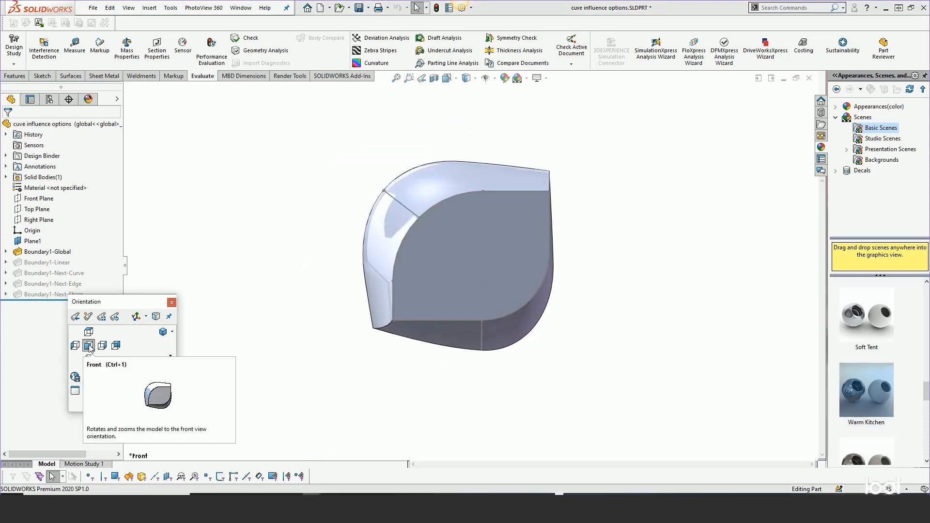
scroll(458, 243, down, 2)
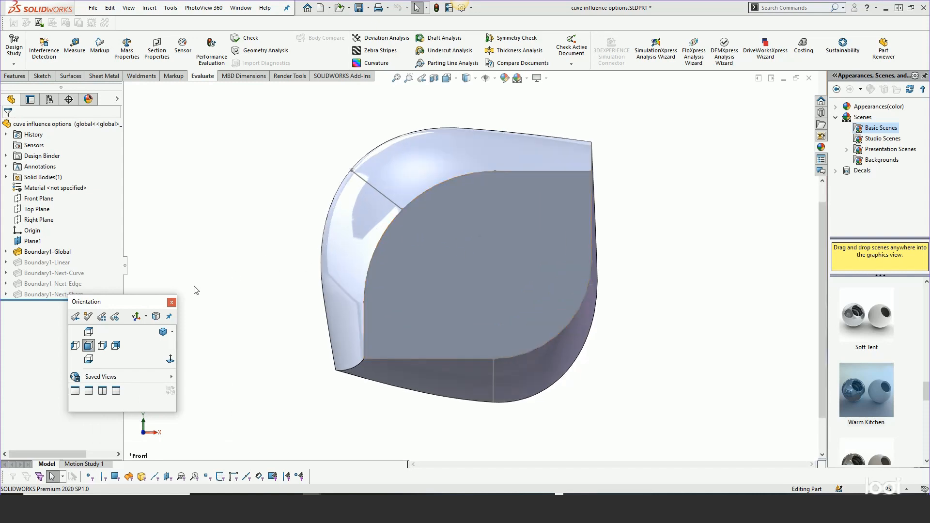
click(49, 99)
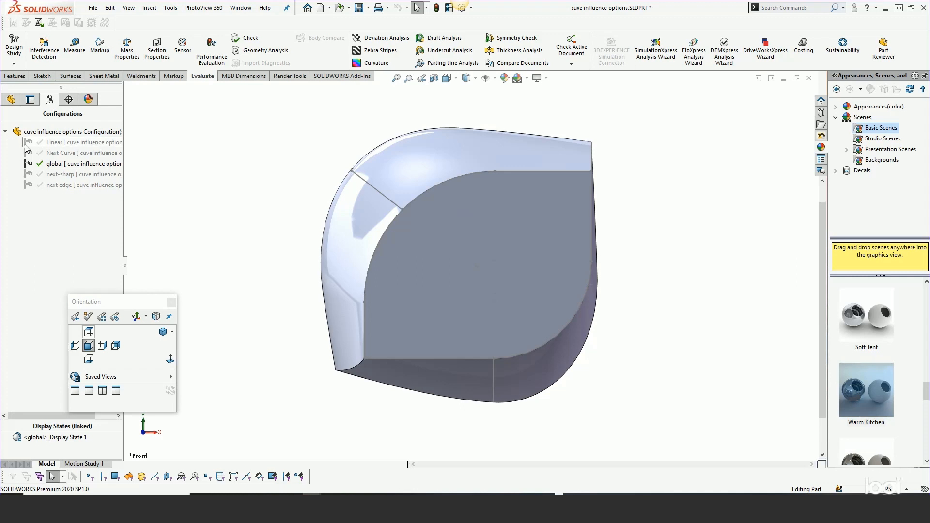
double_click(65, 143)
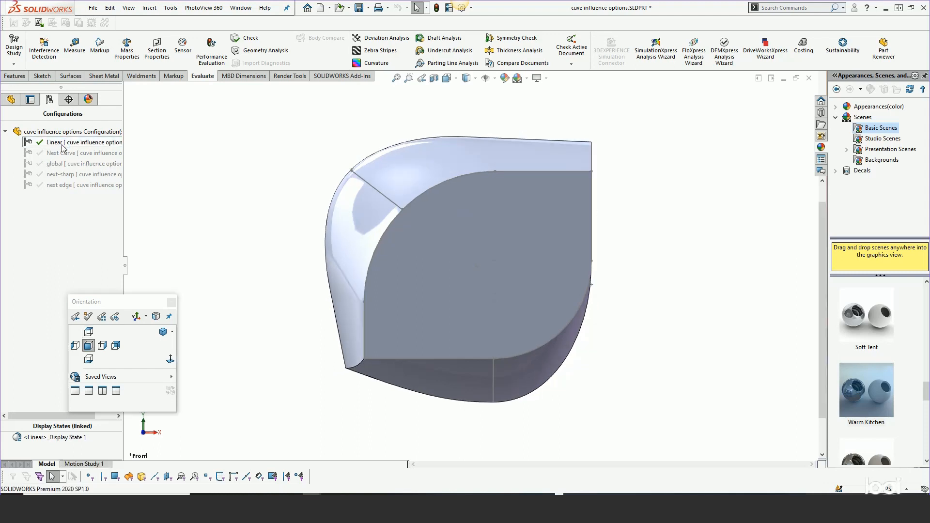
double_click(63, 153)
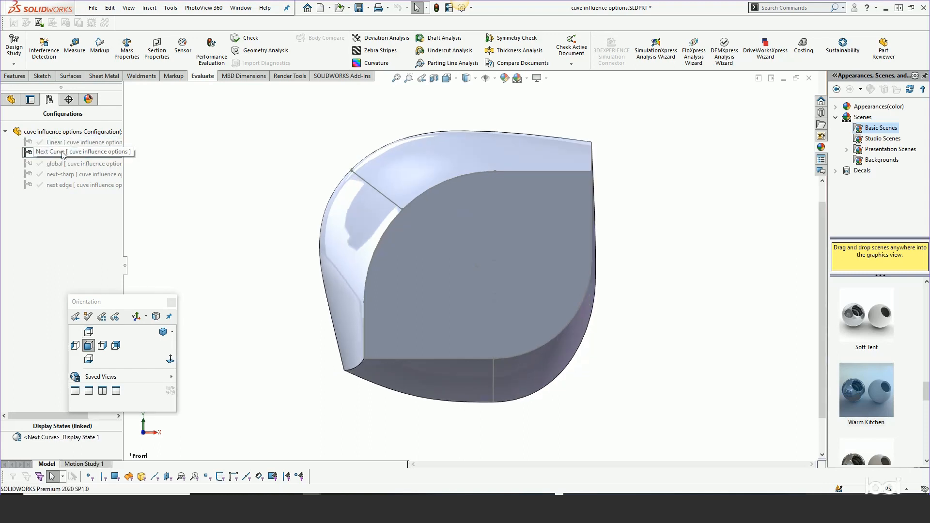
double_click(62, 164)
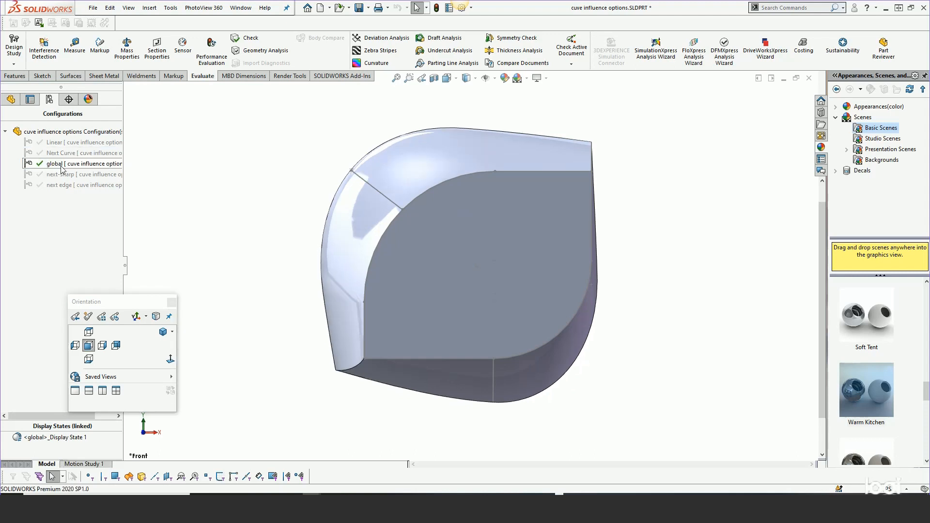
double_click(61, 175)
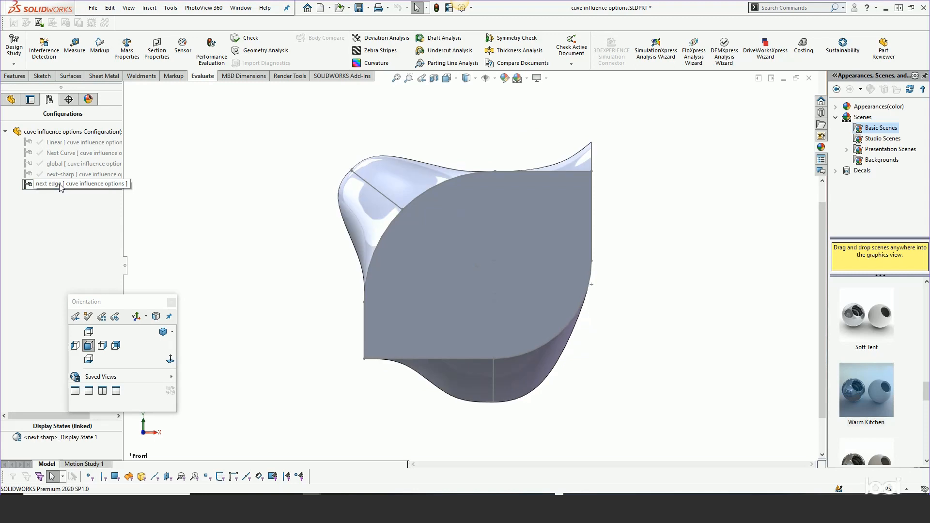
double_click(60, 185)
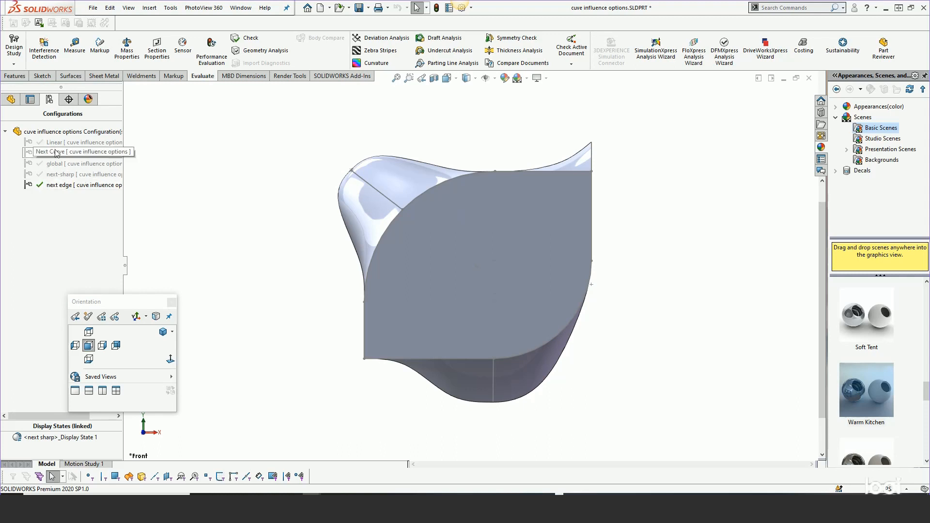
double_click(68, 164)
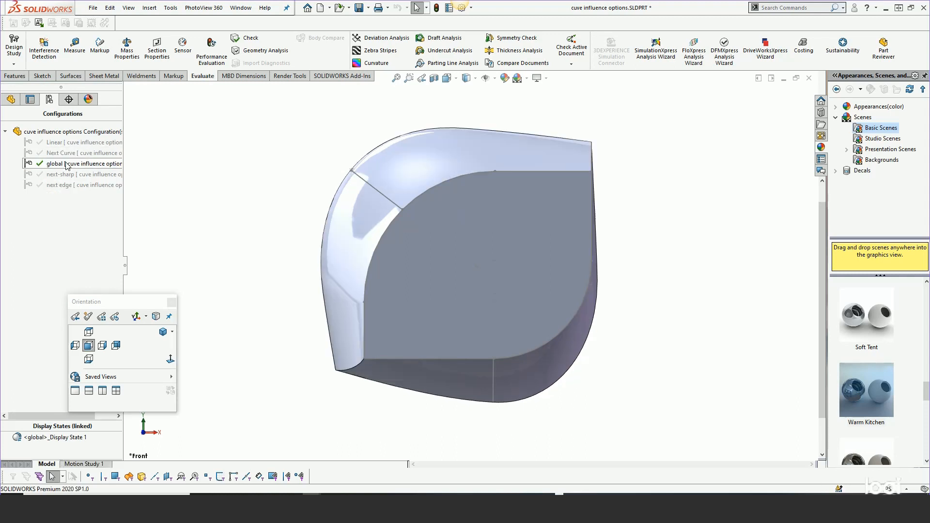
Show the feature tree, open Boundary1-Global for editing in an angled view and dismiss the curve selection popup
click(10, 99)
drag(114, 303, 108, 381)
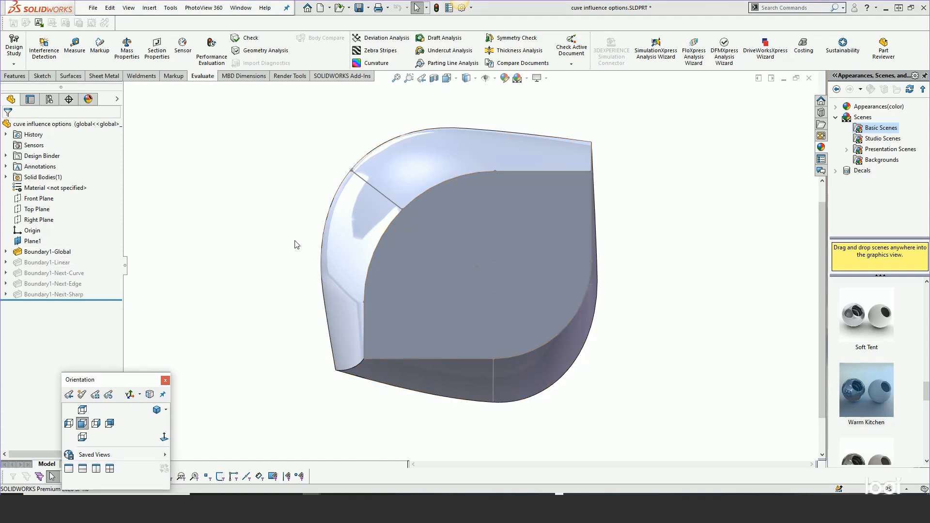
middle_drag(315, 238, 364, 262)
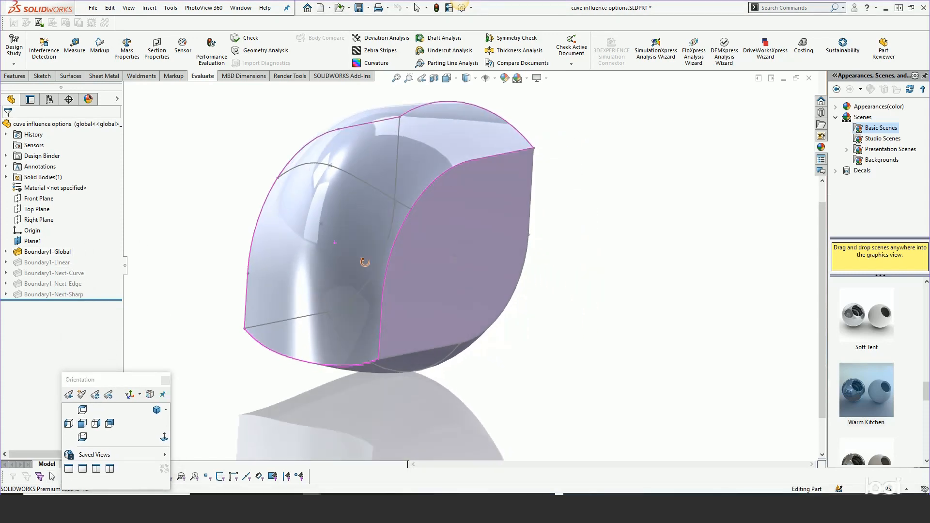
right_click(41, 252)
key(Escape)
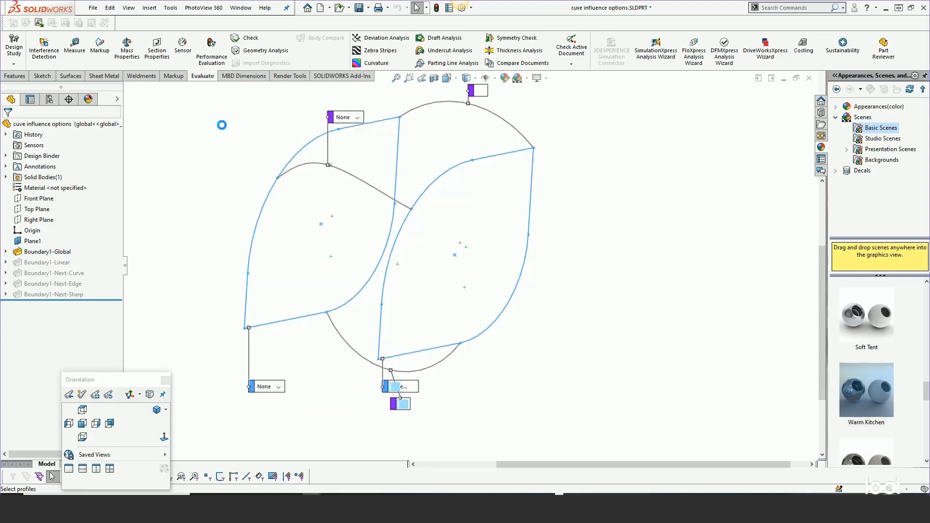
scroll(372, 241, up, 1)
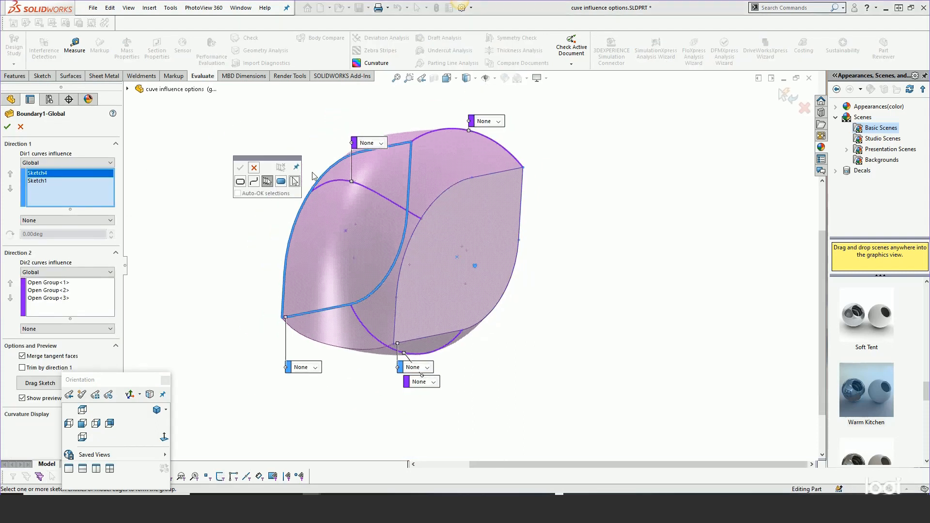
click(254, 167)
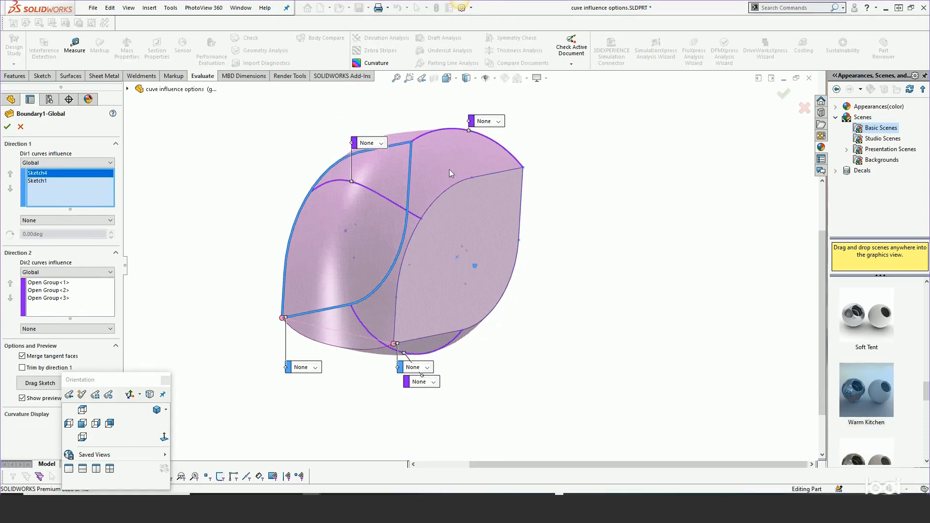
Clear all Direction 2 curves from Boundary1-Global
scroll(449, 174, down, 1)
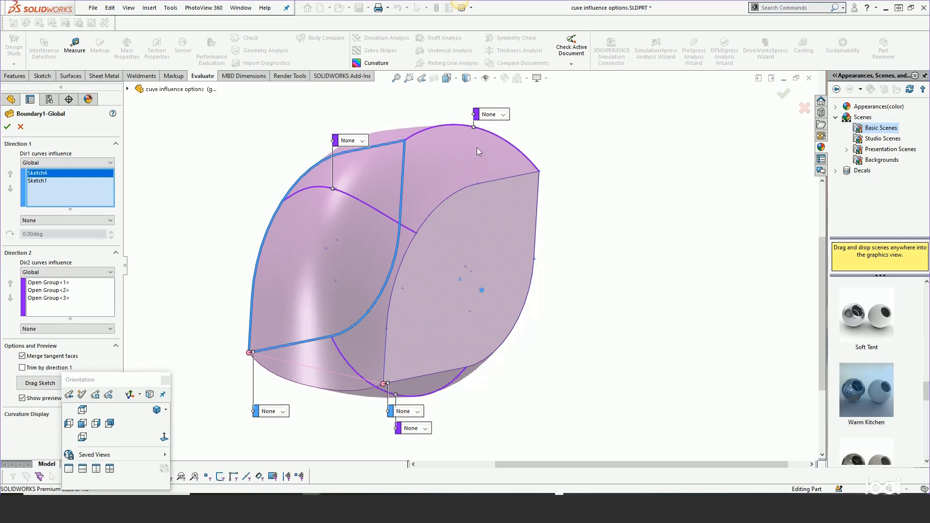
right_click(54, 291)
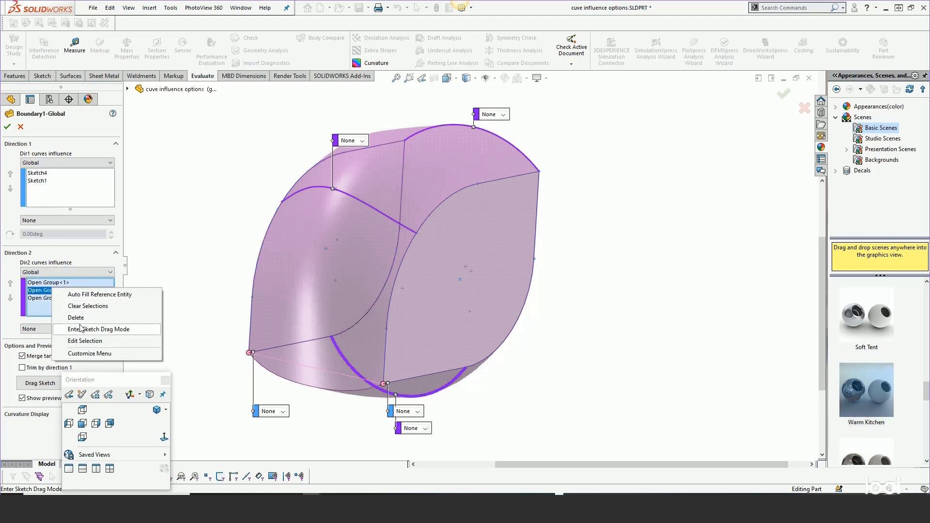
click(78, 306)
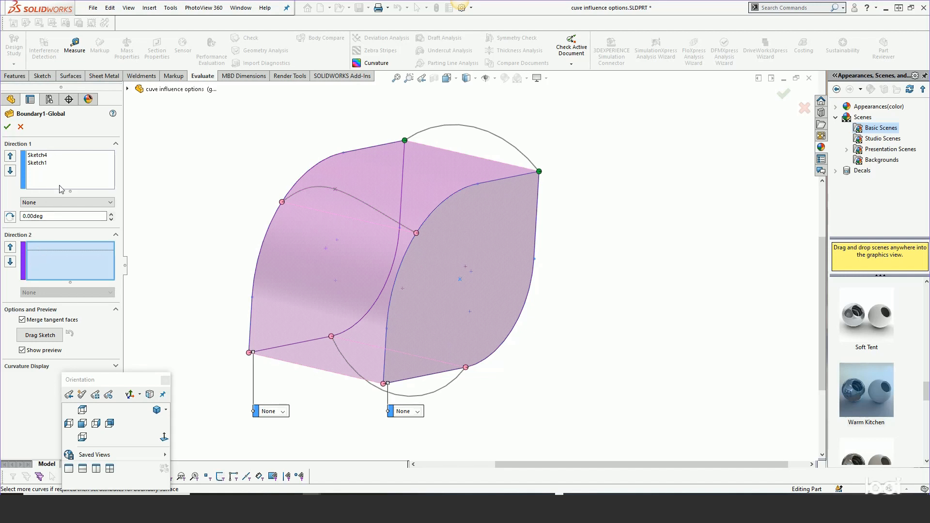
Add the middle arc across the two profiles as the first Direction 2 curve of Boundary1-Global and dismiss the curve selection popup
click(355, 196)
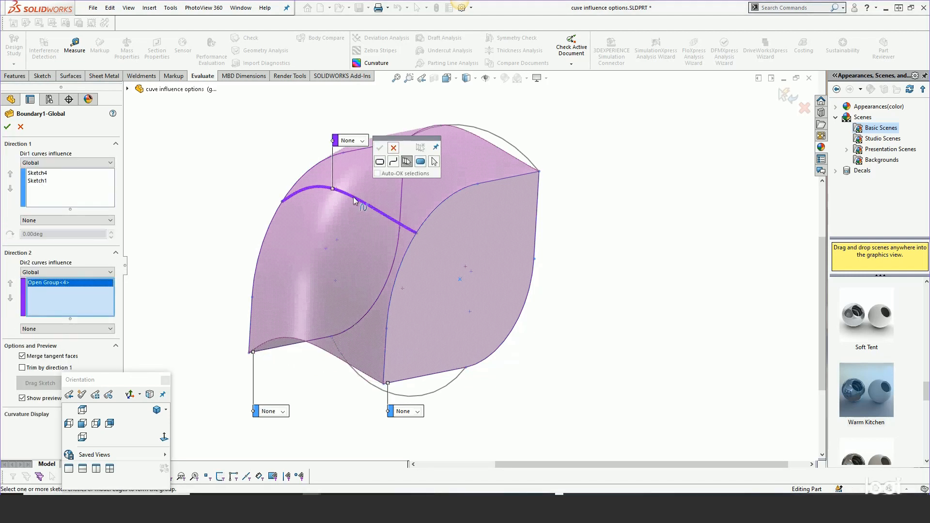
click(393, 147)
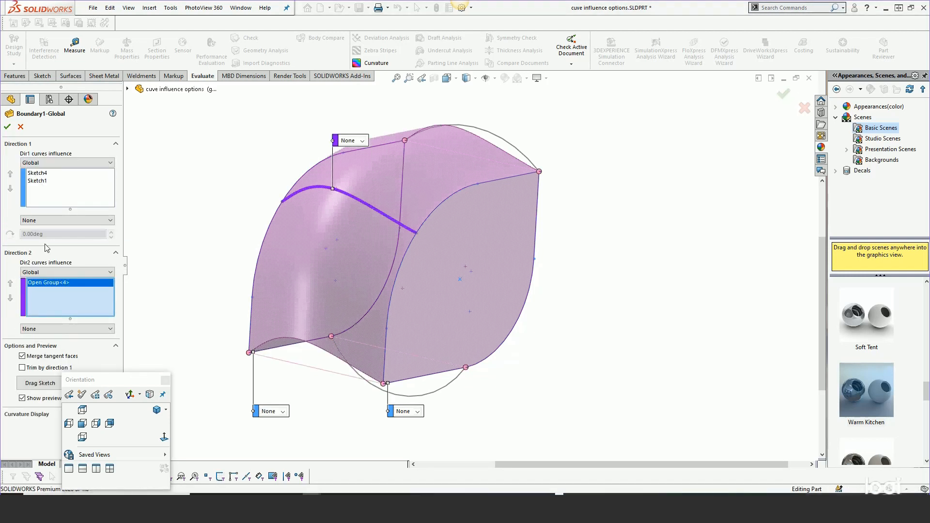
click(60, 273)
click(59, 271)
Add the upper and lower arcs connecting the two profiles as Direction 2 curves and dismiss the curve selection popup
click(484, 131)
right_click(490, 136)
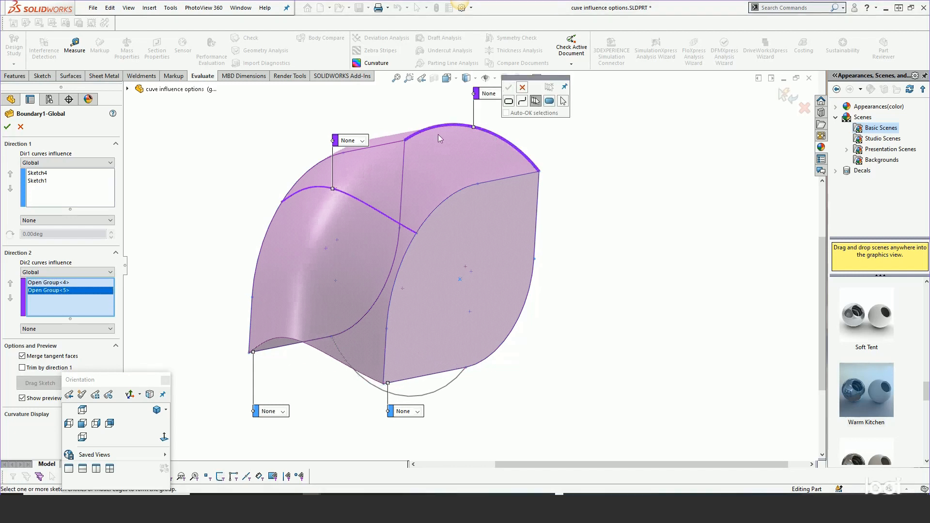
click(46, 272)
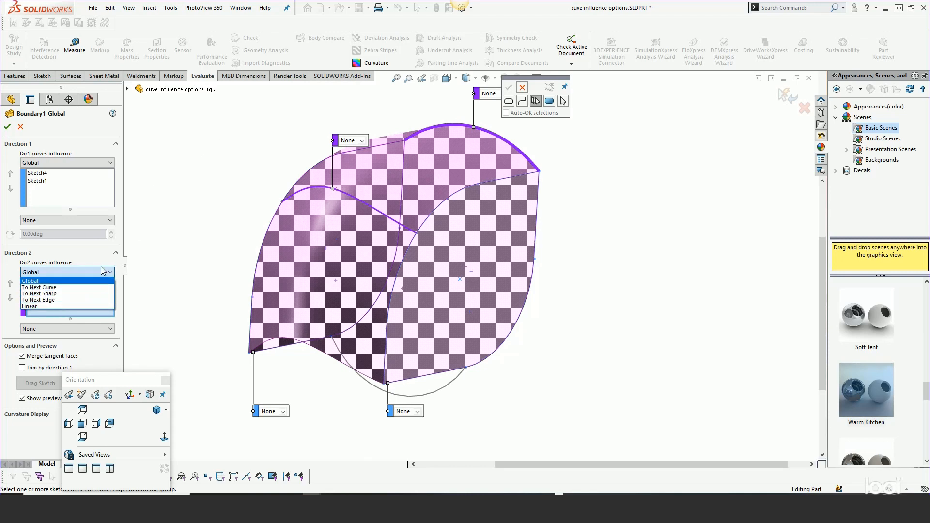
click(236, 147)
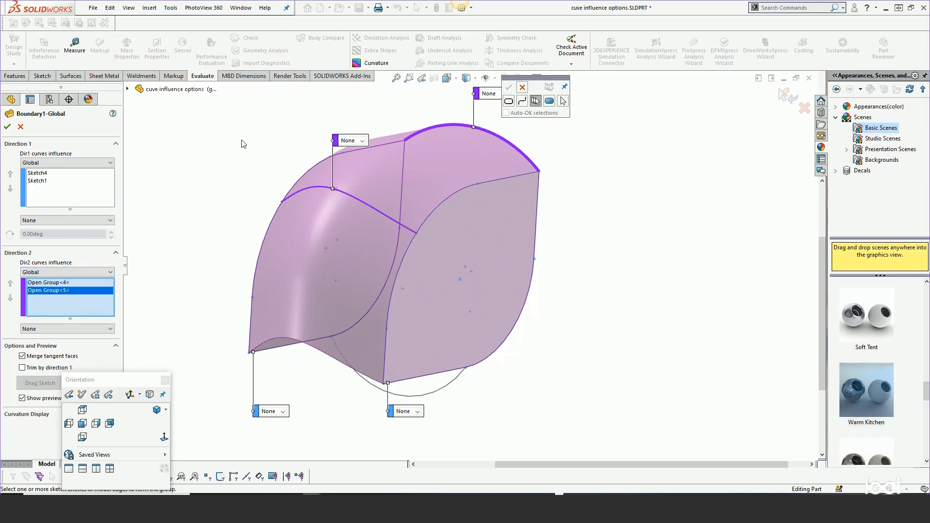
click(438, 396)
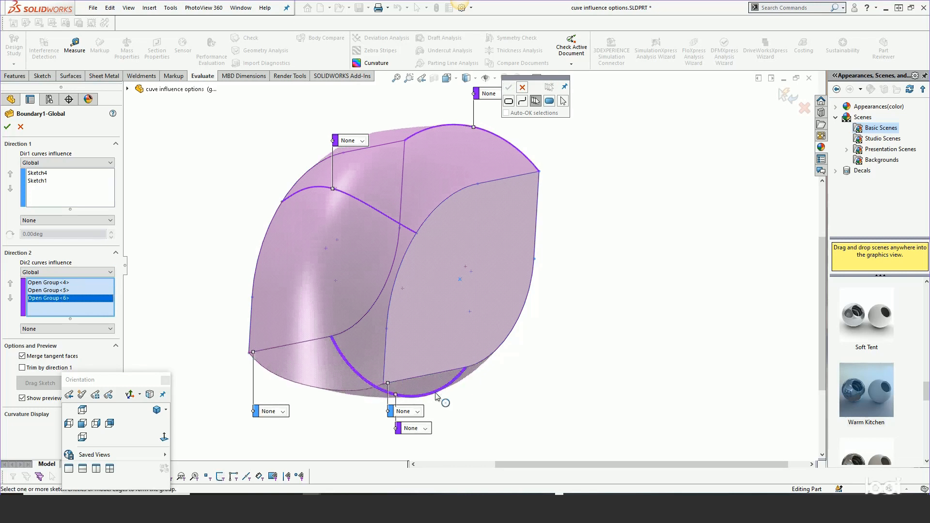
middle_drag(450, 314, 448, 317)
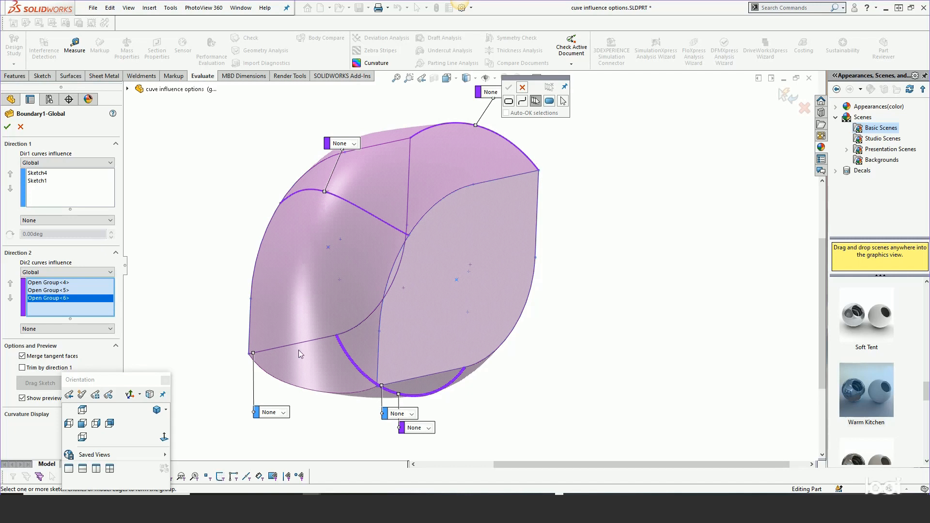
click(523, 87)
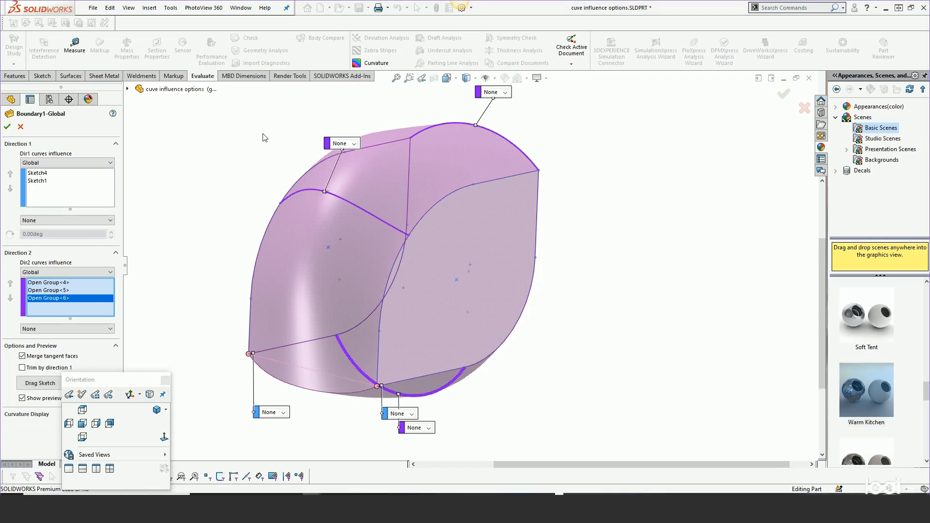
Set the Direction 2 curves influence to To Next Curve and show the surface preview from the front
middle_drag(256, 166, 230, 155)
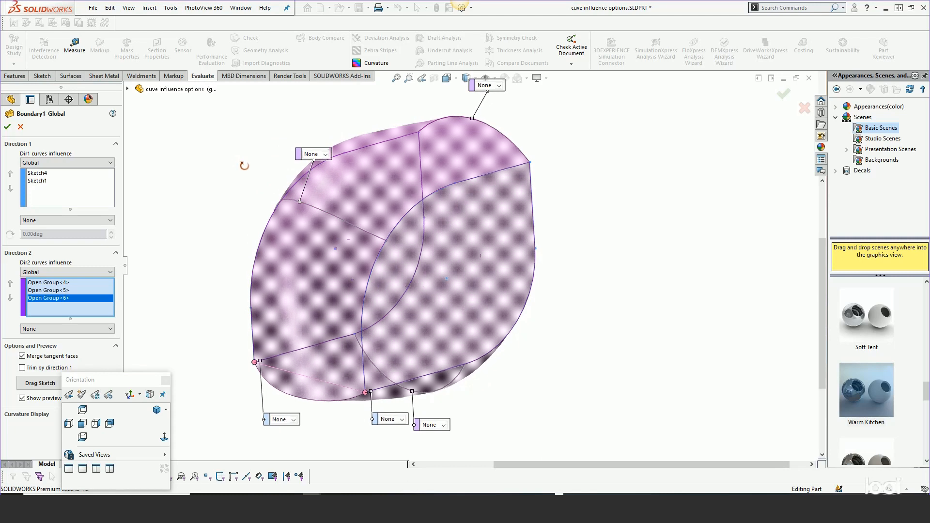
middle_drag(289, 177, 586, 245)
click(54, 270)
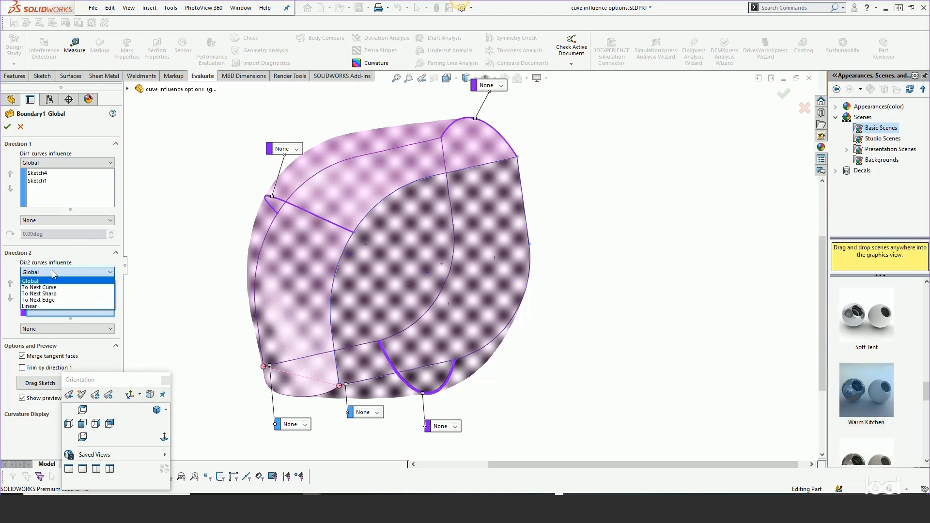
click(46, 288)
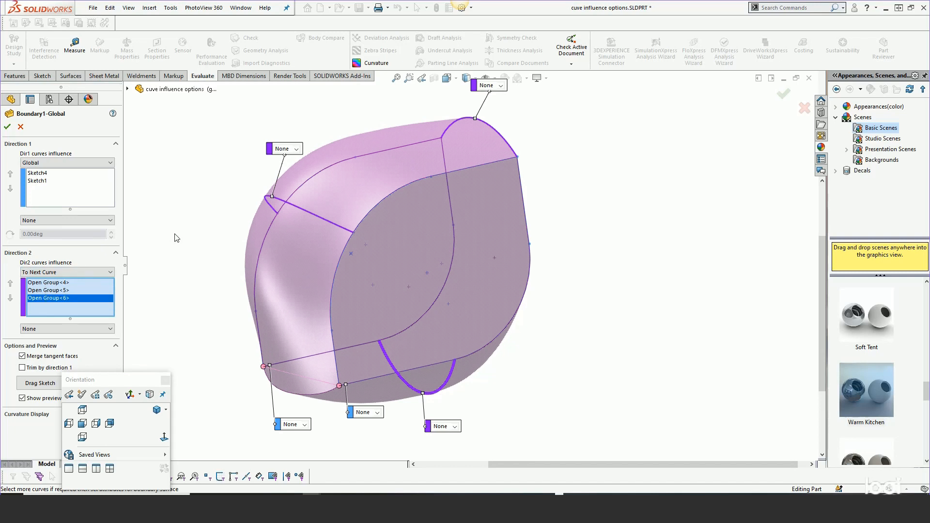
click(82, 424)
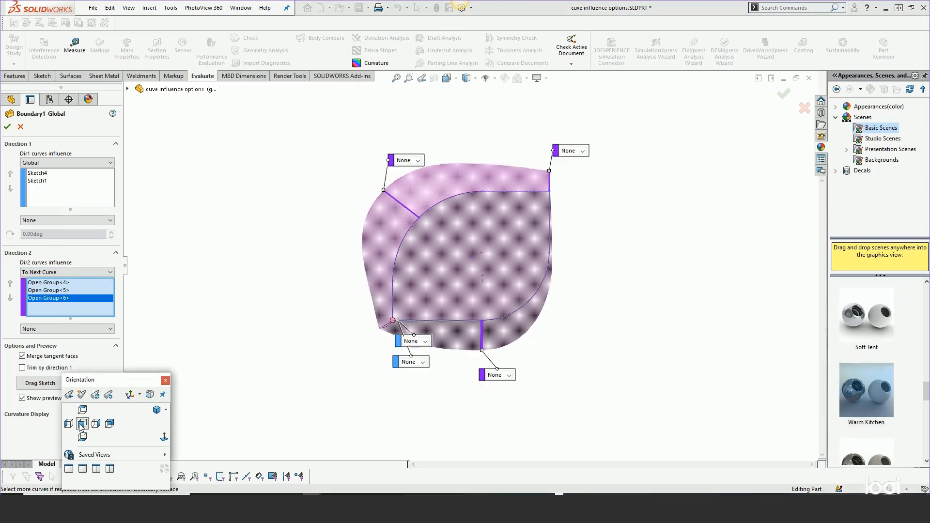
Compare the Global and To Next Curve influence options for Direction 2 in the front view, finishing on To Next Curve
click(53, 272)
click(52, 281)
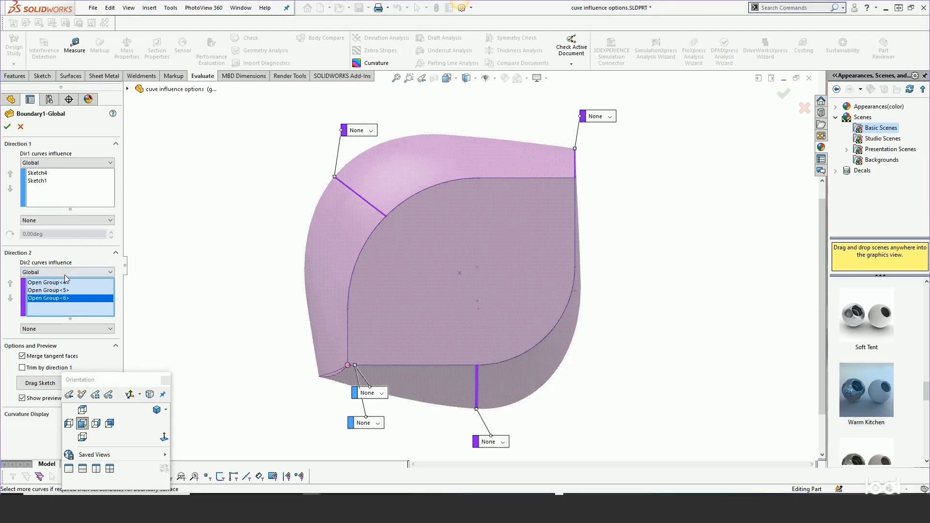
click(55, 273)
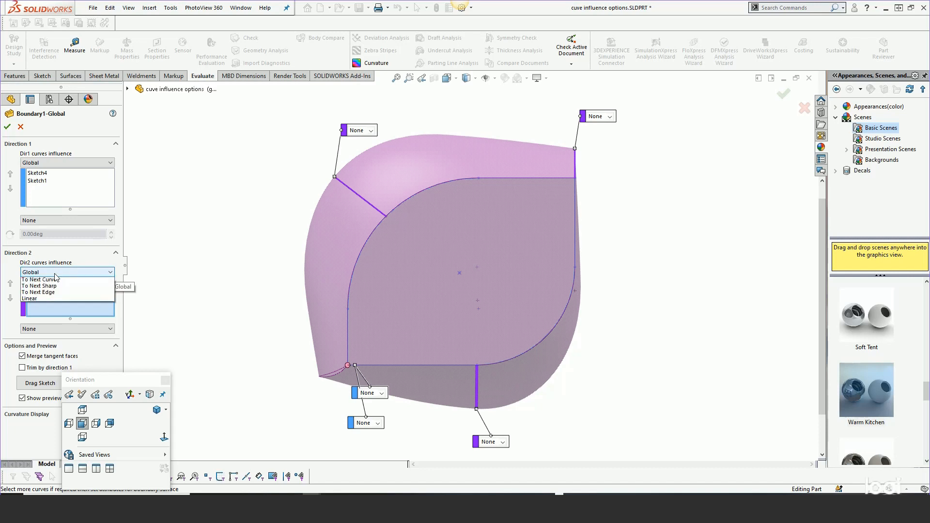
click(56, 288)
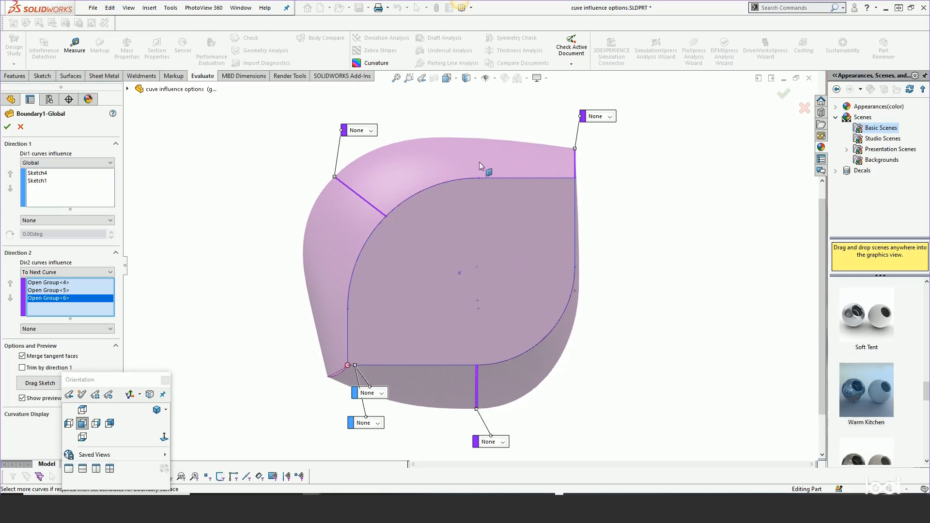
click(55, 272)
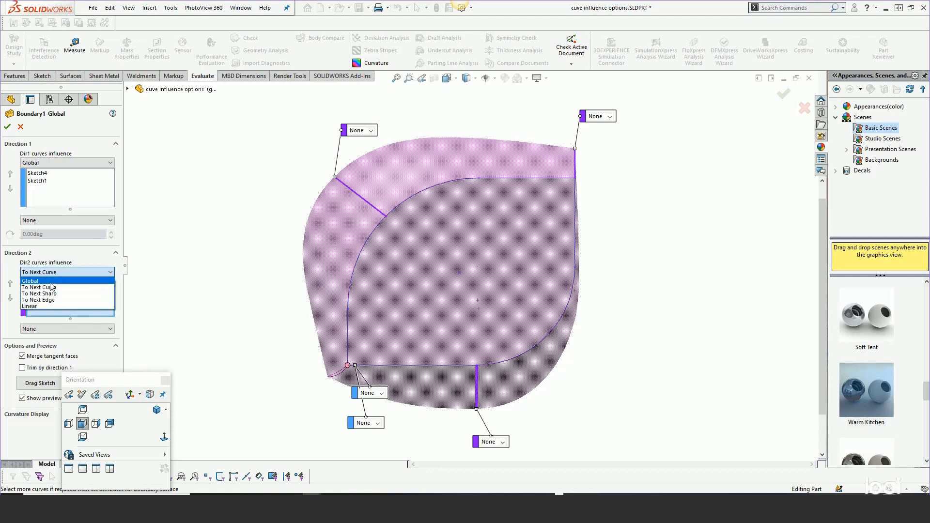
click(52, 285)
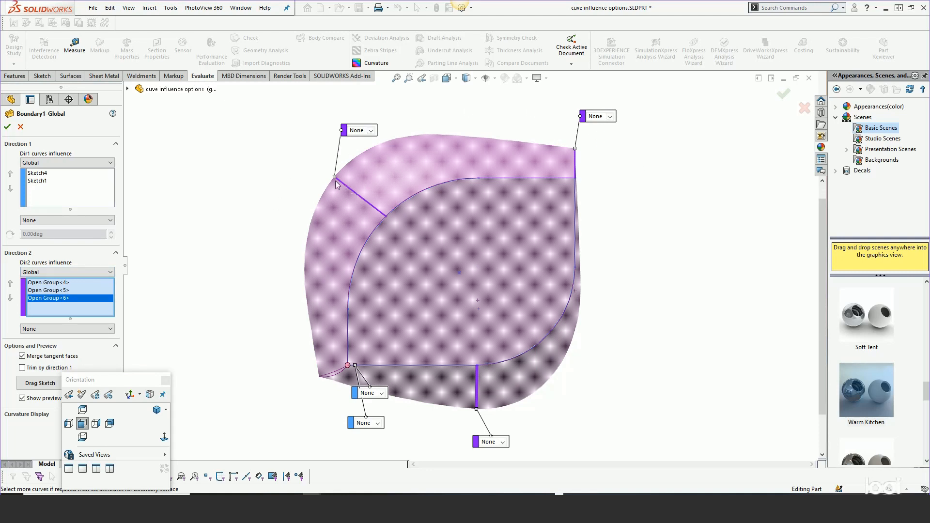
click(71, 271)
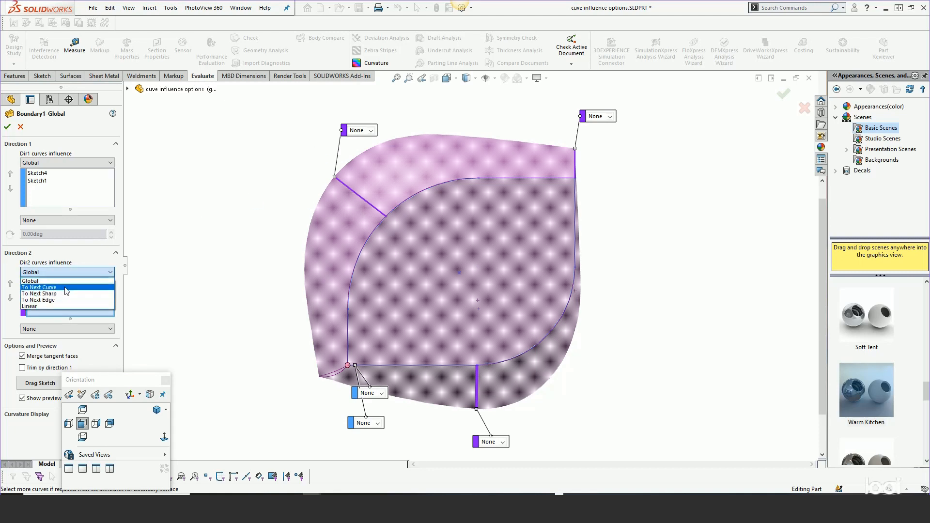
click(67, 289)
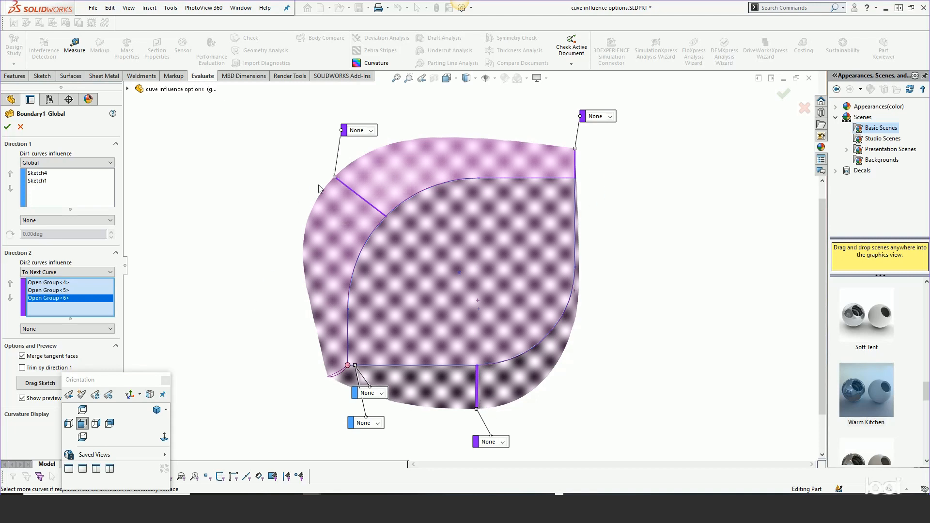
Set the Direction 2 curves influence to To Next Sharp and inspect the preview around the sharp lower corner from several angles
click(70, 273)
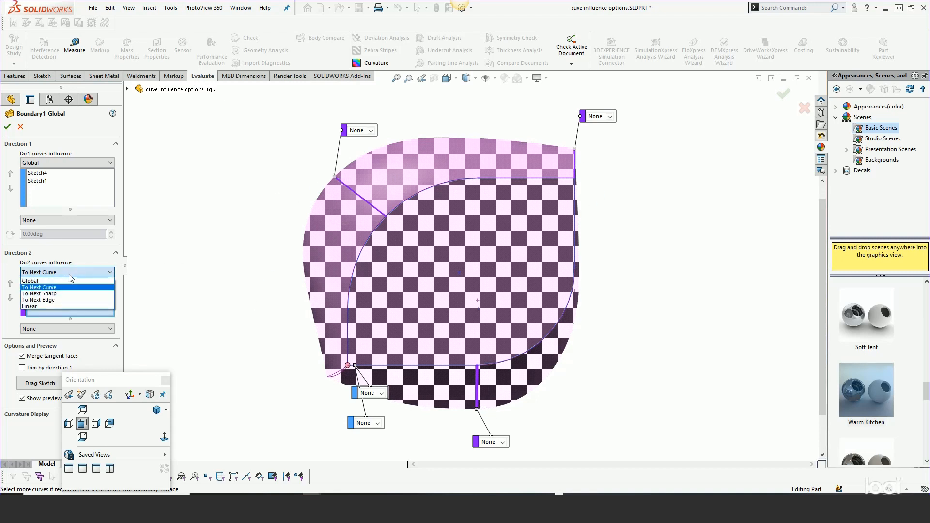
click(65, 294)
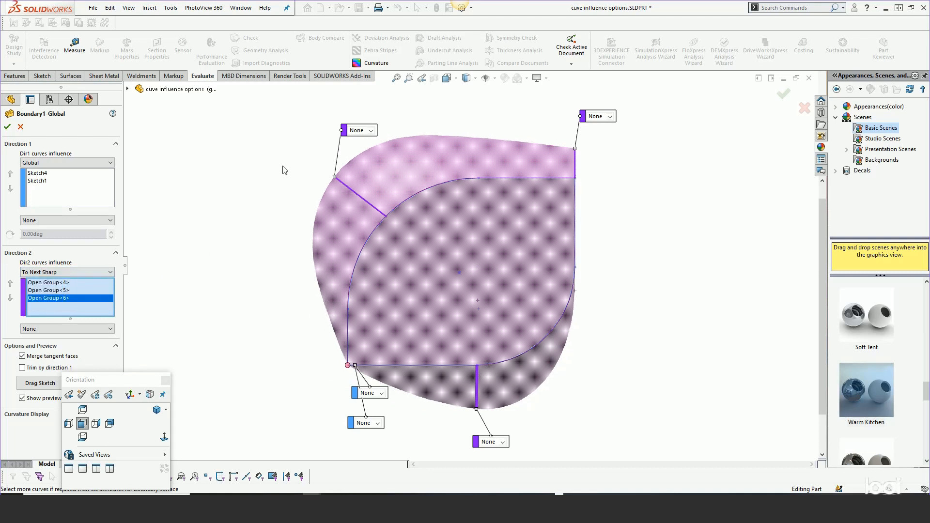
middle_drag(351, 242, 437, 372)
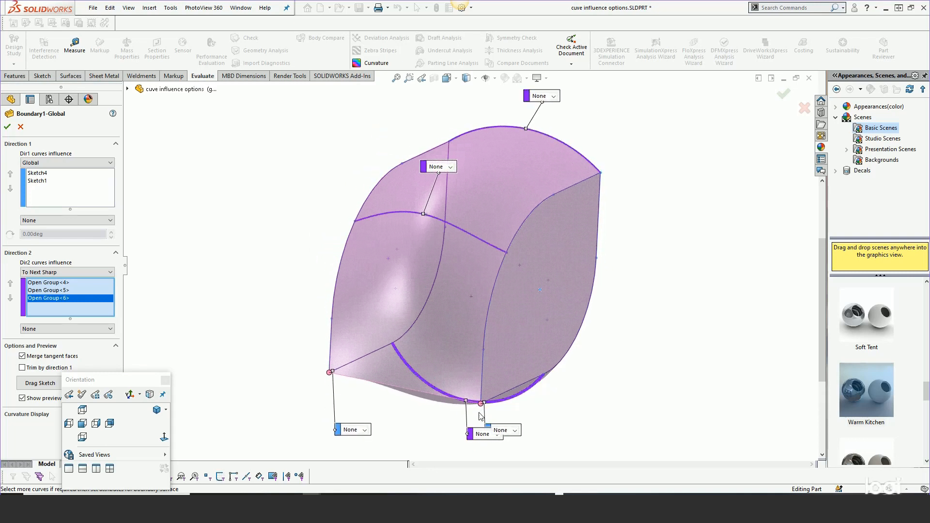
middle_drag(479, 412, 446, 425)
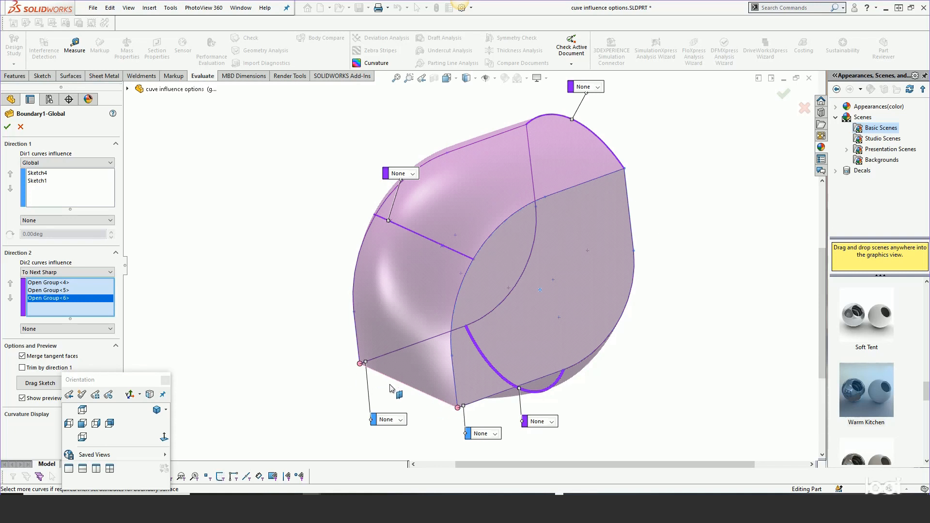
middle_drag(417, 276, 432, 286)
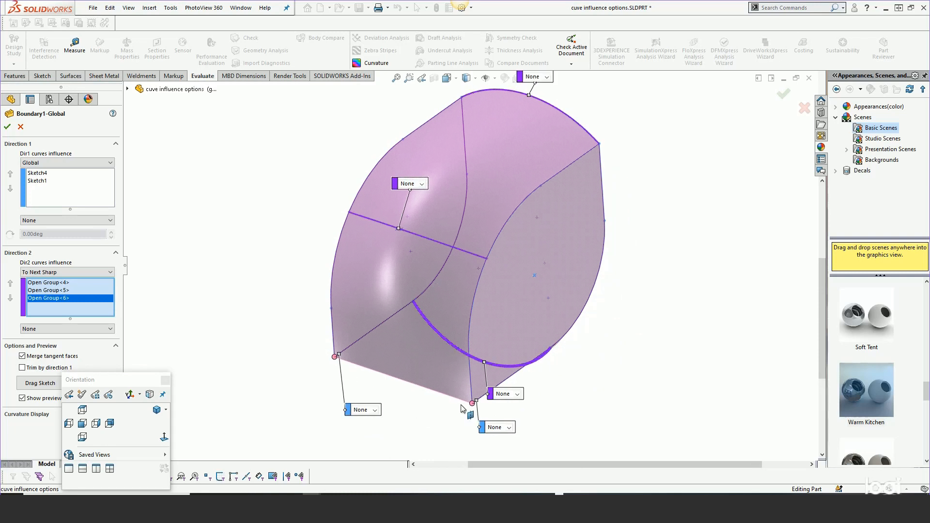
middle_drag(469, 310, 426, 221)
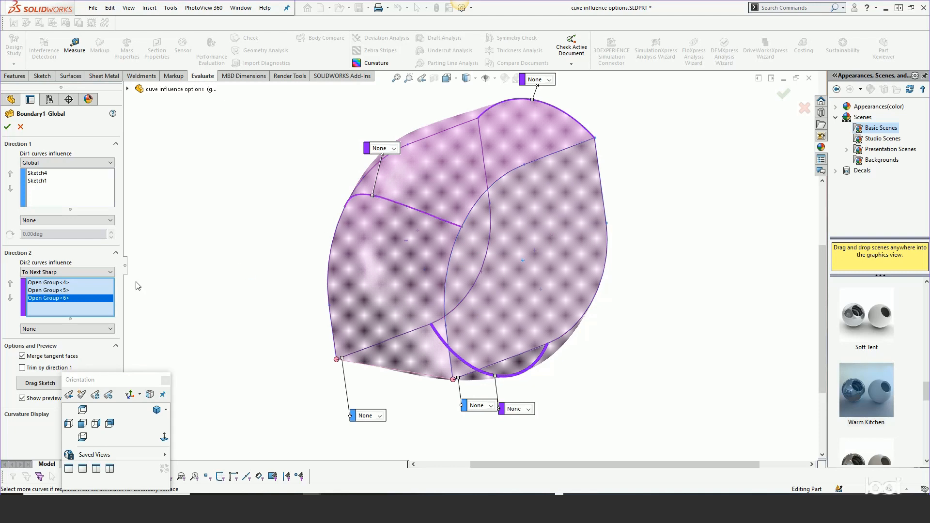
Delete the upper and lower arcs from the Direction 2 curves, keeping only the middle arc
right_click(89, 291)
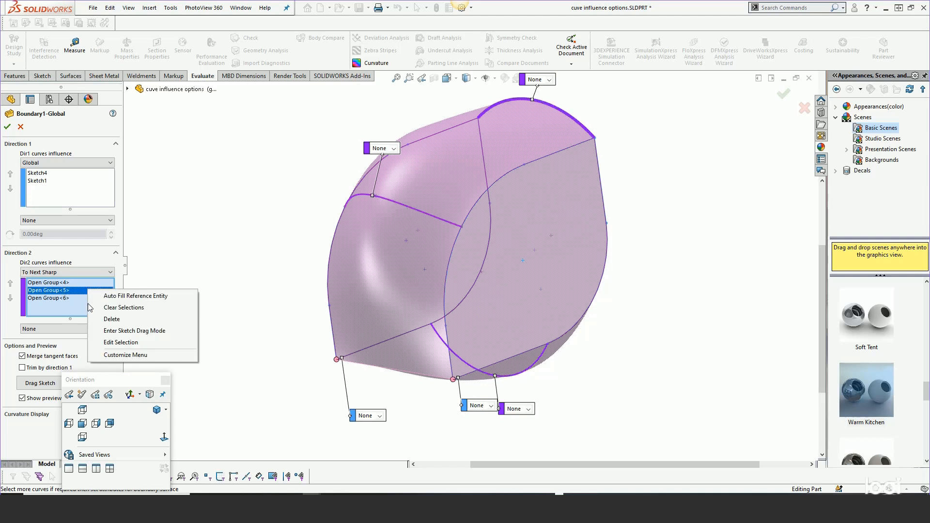
click(108, 319)
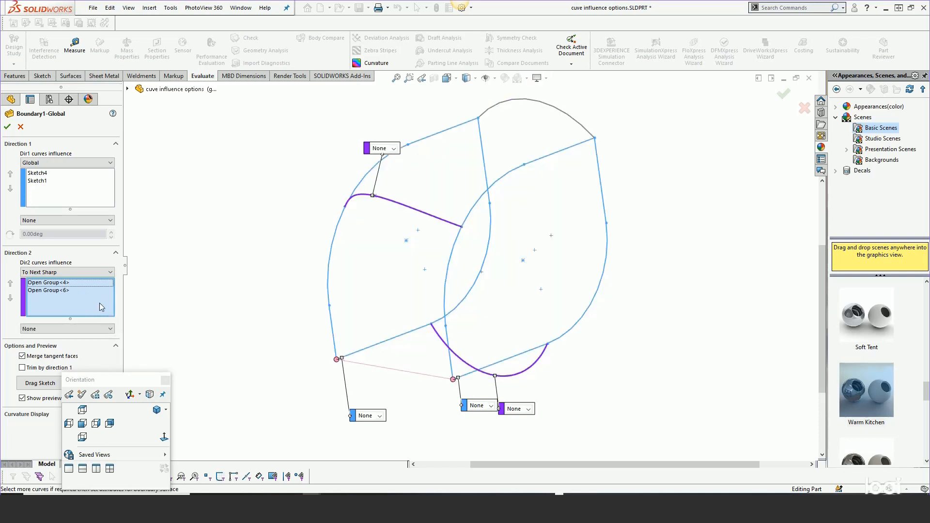
right_click(72, 292)
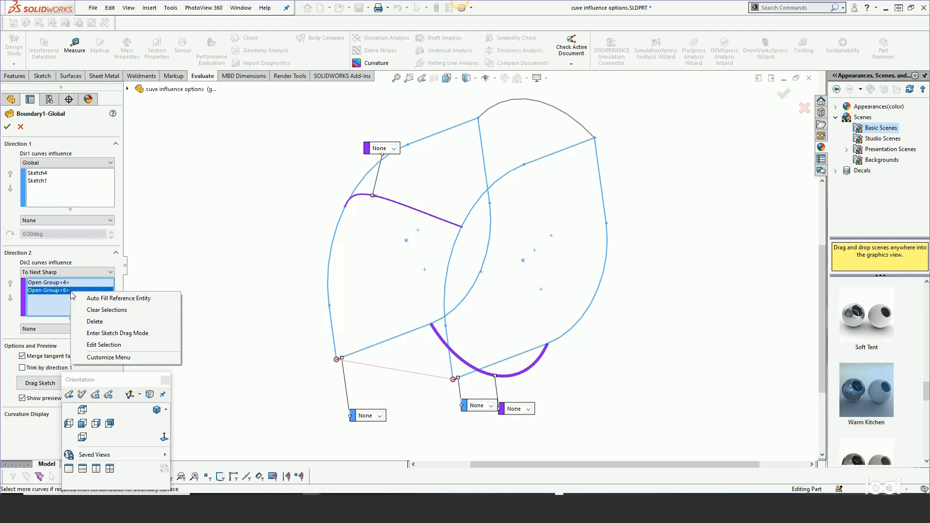
click(93, 317)
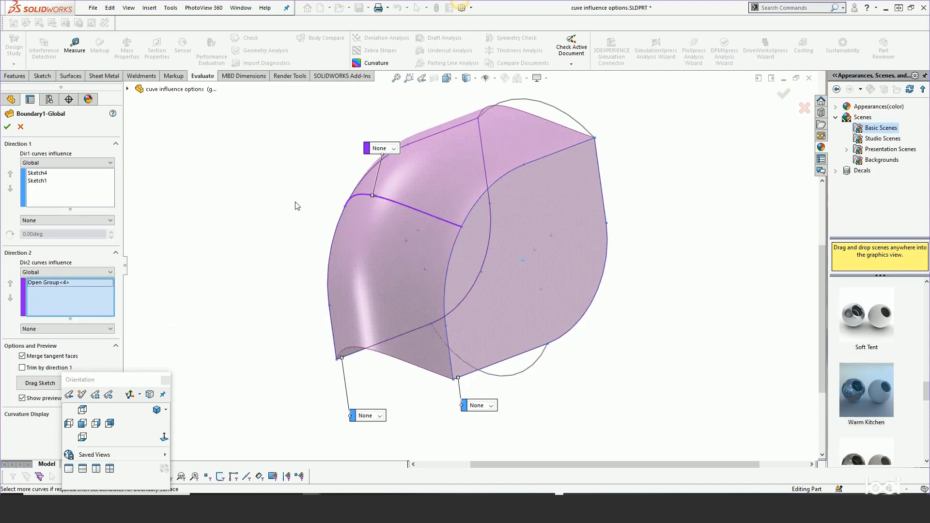
Add the upper arc to the Direction 2 curves and set their influence to To Next Sharp
mouse_move(301, 203)
middle_down()
mouse_move(312, 207)
mouse_move(327, 191)
mouse_move(298, 216)
middle_up()
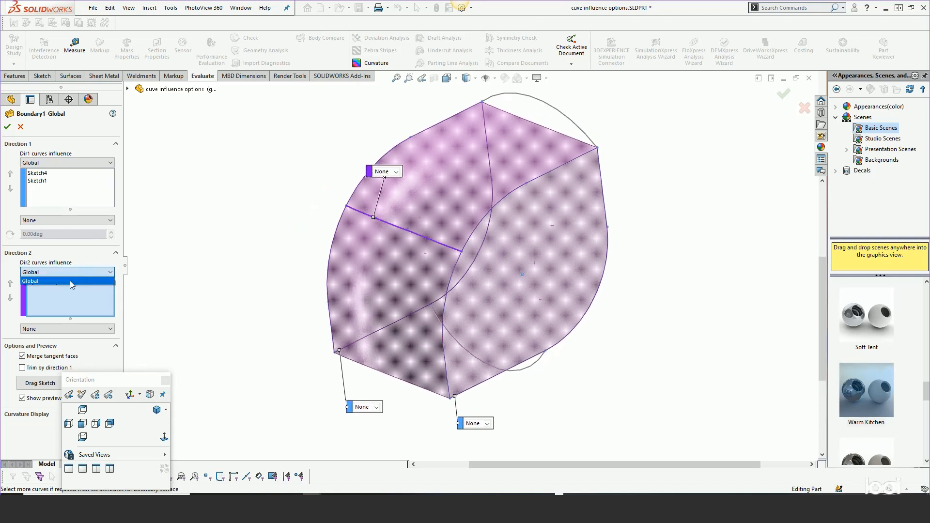
click(551, 105)
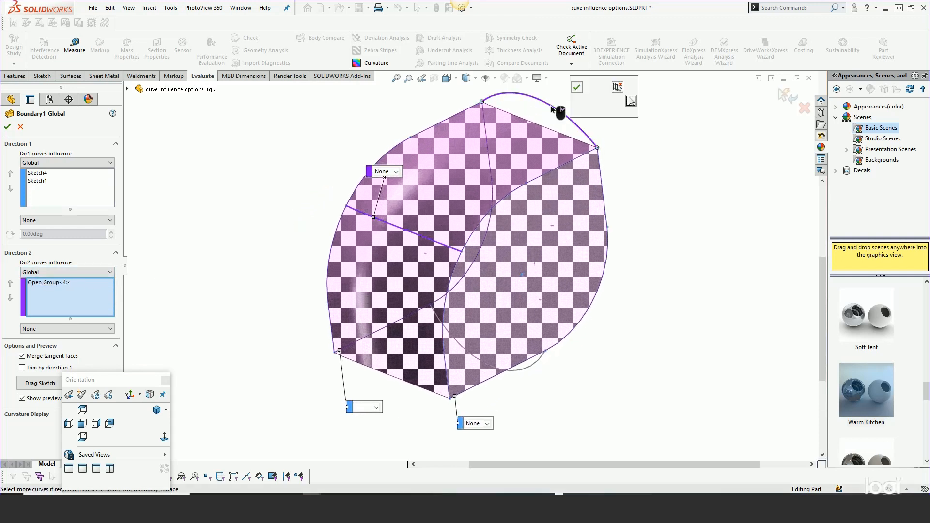
click(68, 273)
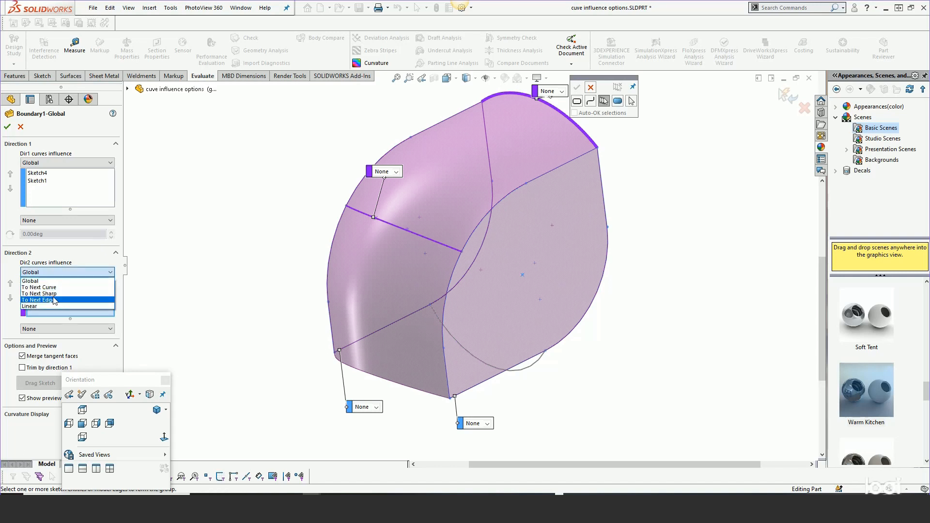
click(54, 294)
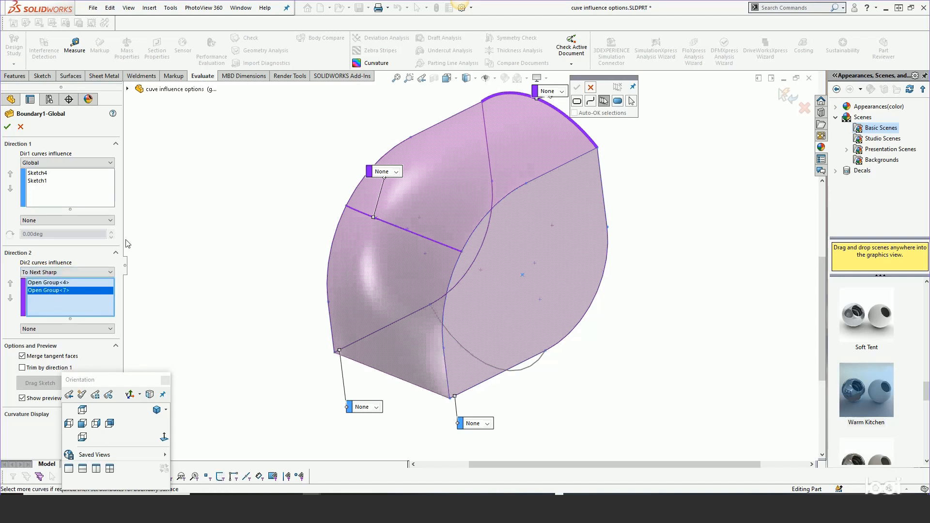
middle_drag(434, 188, 405, 186)
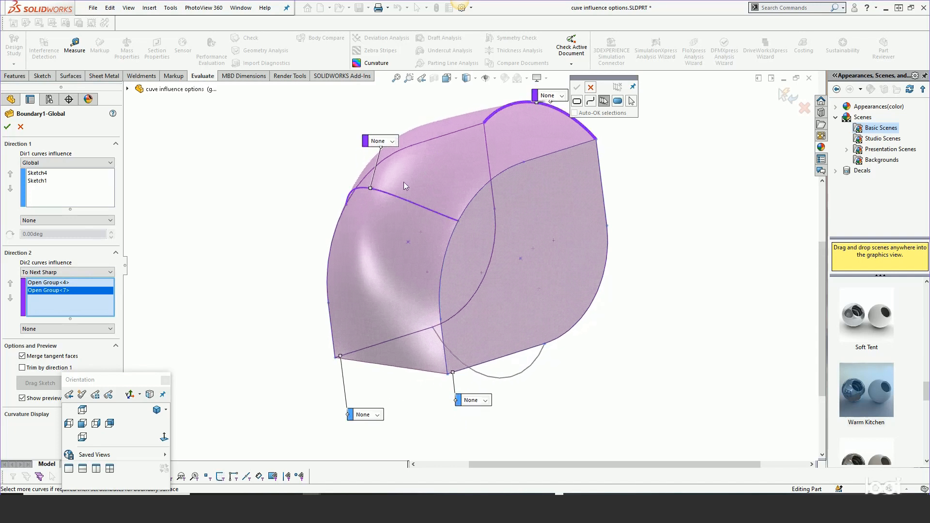
right_click(391, 196)
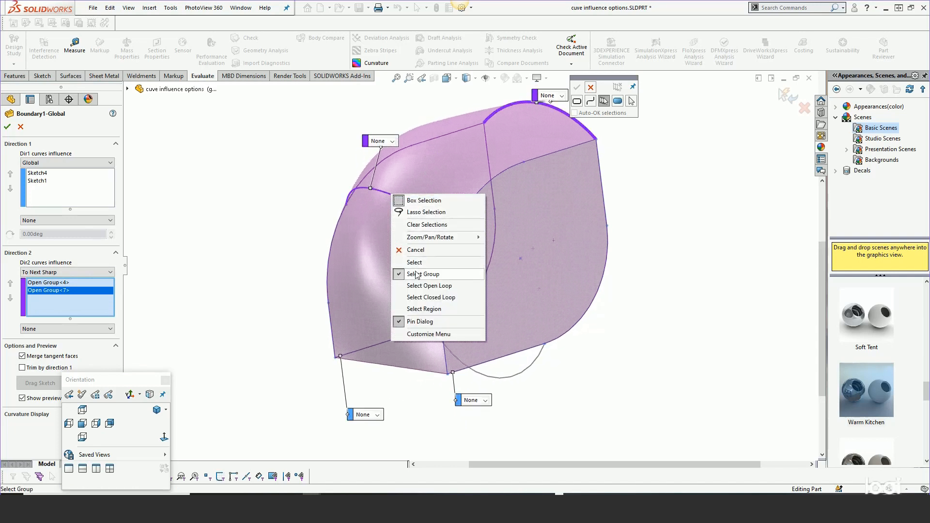
click(291, 187)
click(591, 87)
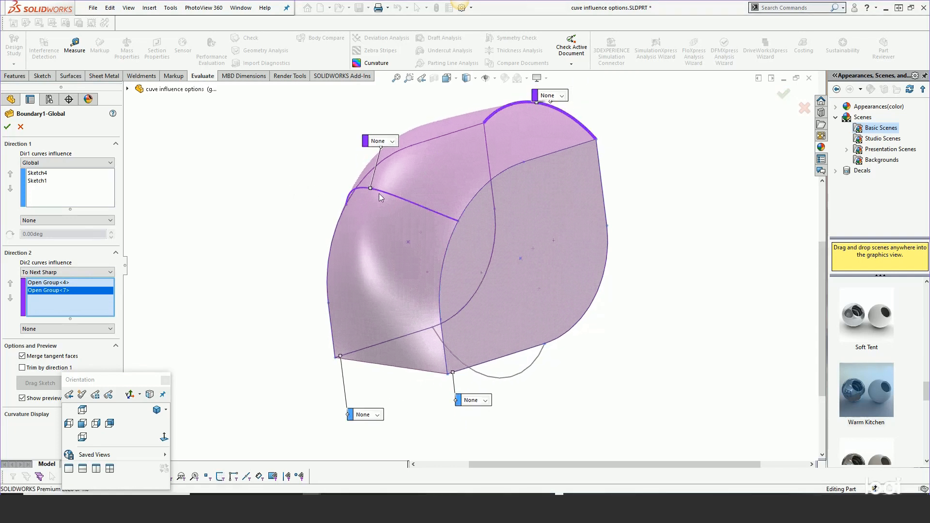
Delete the middle arc from the Direction 2 curves, keeping only the upper arc
click(50, 282)
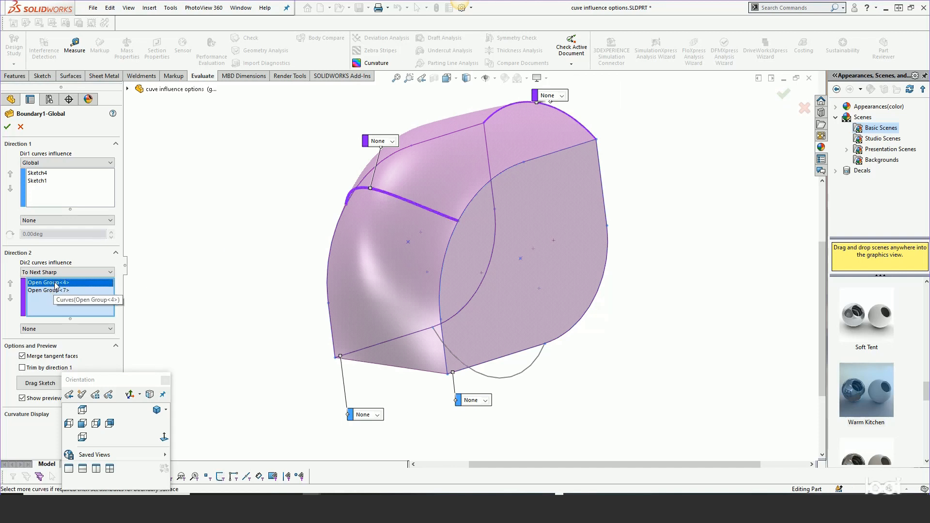
right_click(54, 283)
click(80, 312)
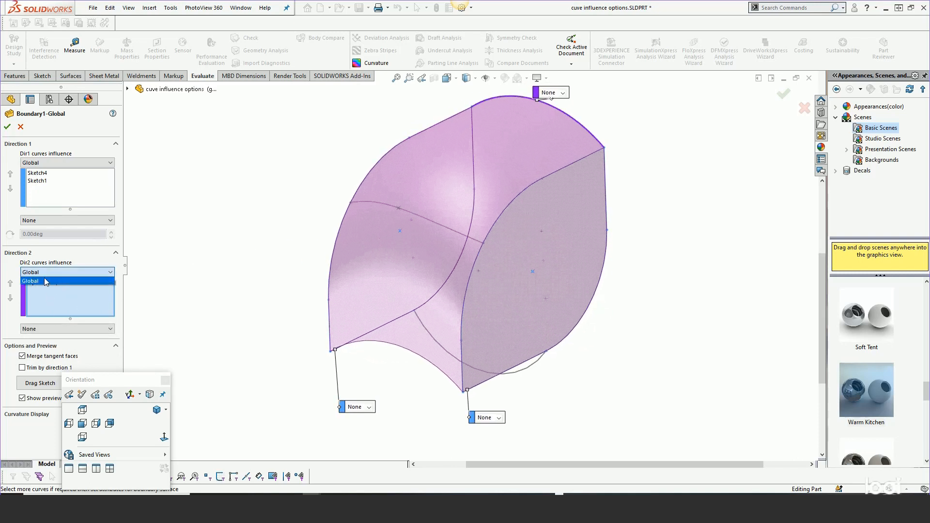
Add the lower arc to the Direction 2 curves, set the influence to To Next Sharp and inspect the preview around the sharp corners
click(442, 343)
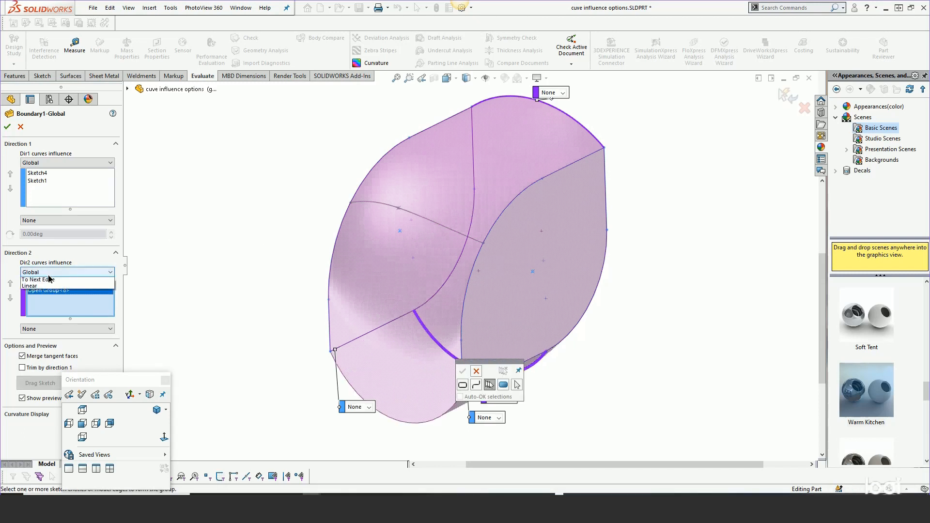
click(65, 272)
click(53, 293)
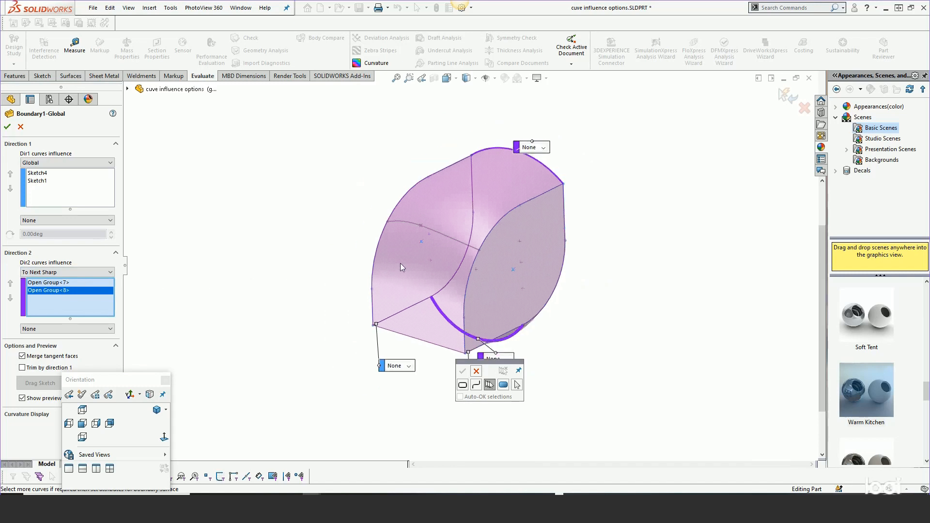
mouse_move(403, 268)
middle_down()
mouse_move(386, 218)
mouse_move(358, 192)
mouse_move(374, 209)
mouse_move(394, 288)
mouse_move(390, 271)
middle_up()
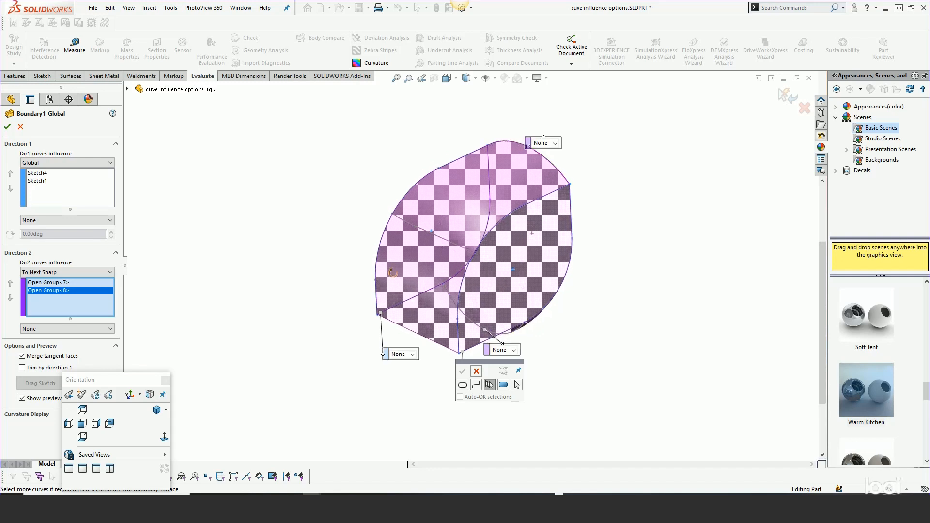
middle_drag(478, 297, 427, 226)
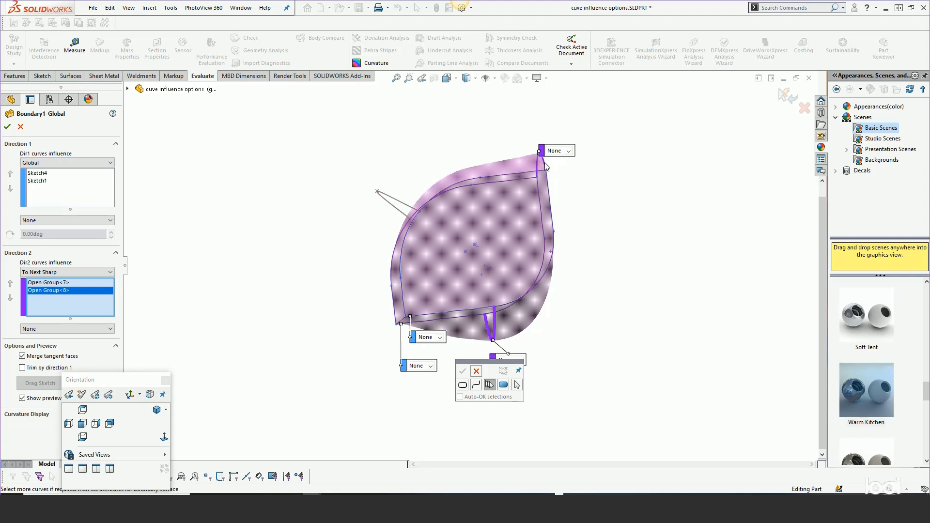
middle_drag(413, 239, 455, 285)
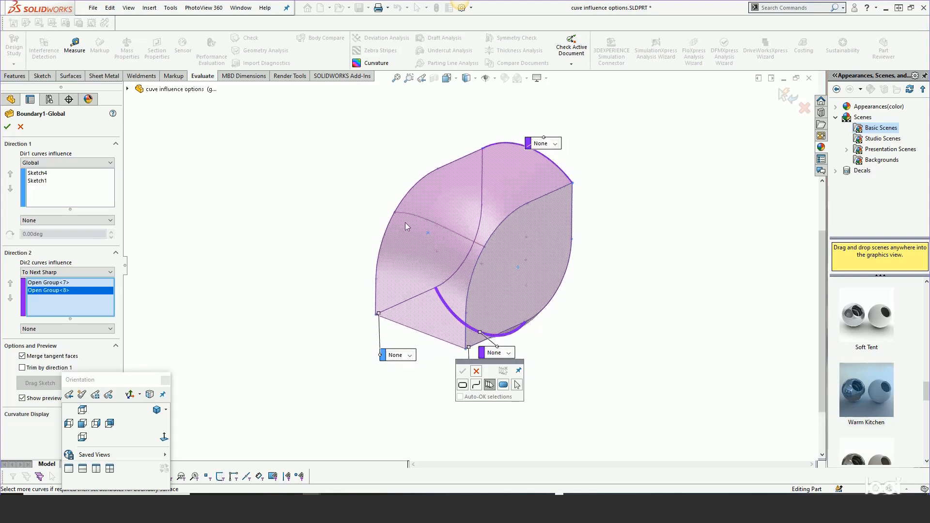
Add the middle arc to the Direction 2 curves, set the influence to To Next Edge and inspect the preview from the front and at an angle
click(417, 217)
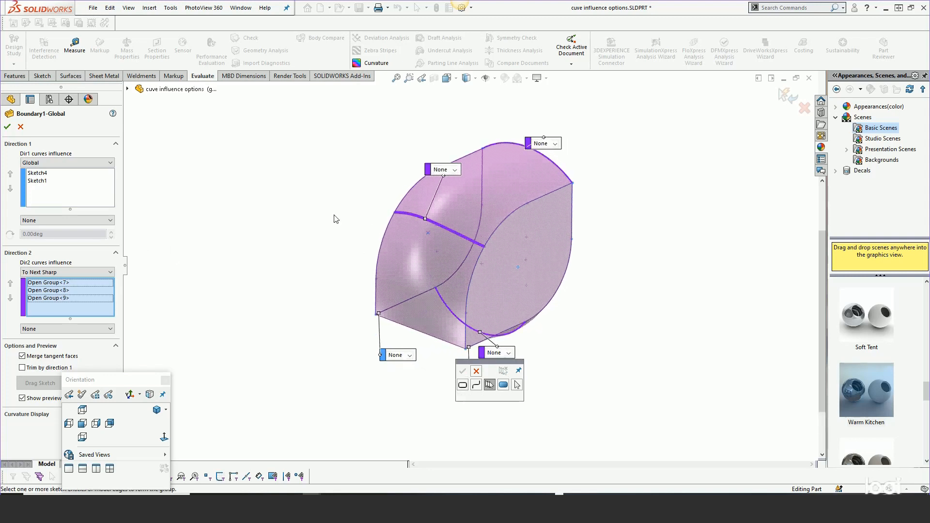
click(79, 271)
click(51, 302)
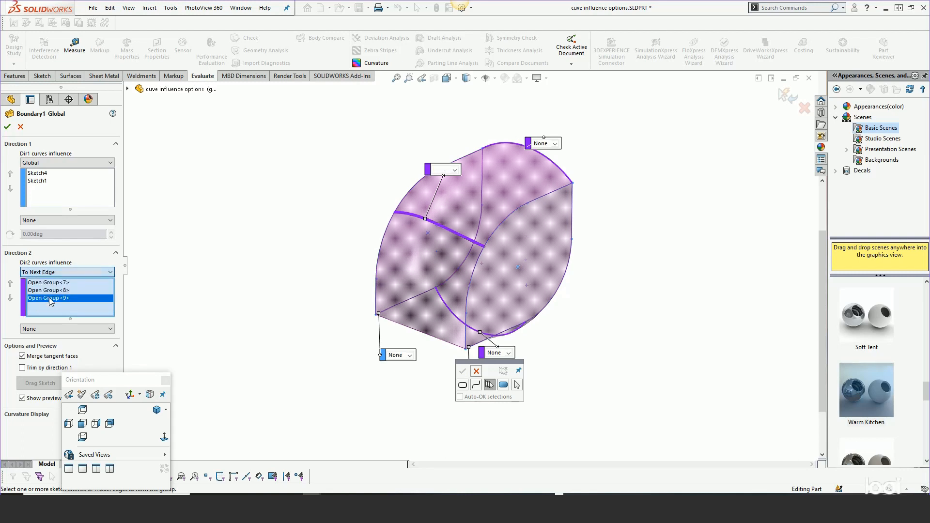
middle_drag(360, 276, 304, 234)
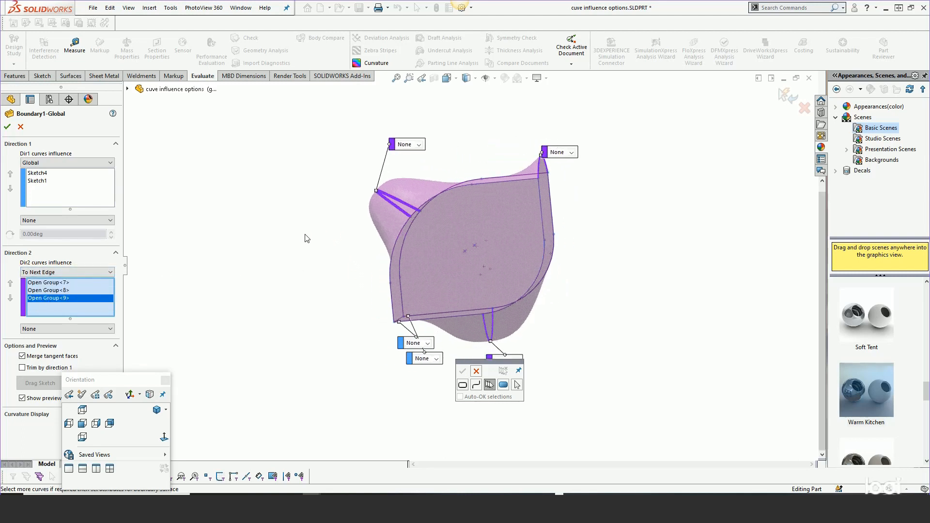
click(95, 423)
click(83, 425)
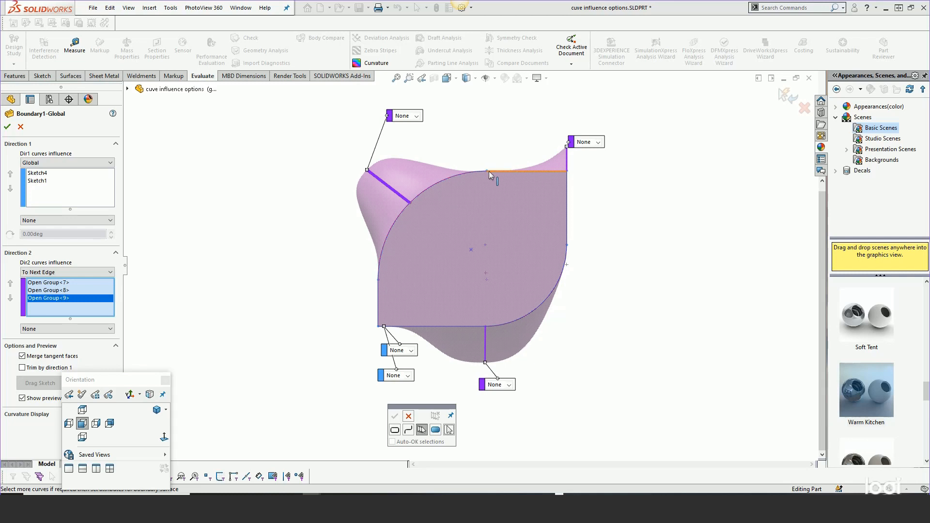
middle_drag(489, 173, 511, 195)
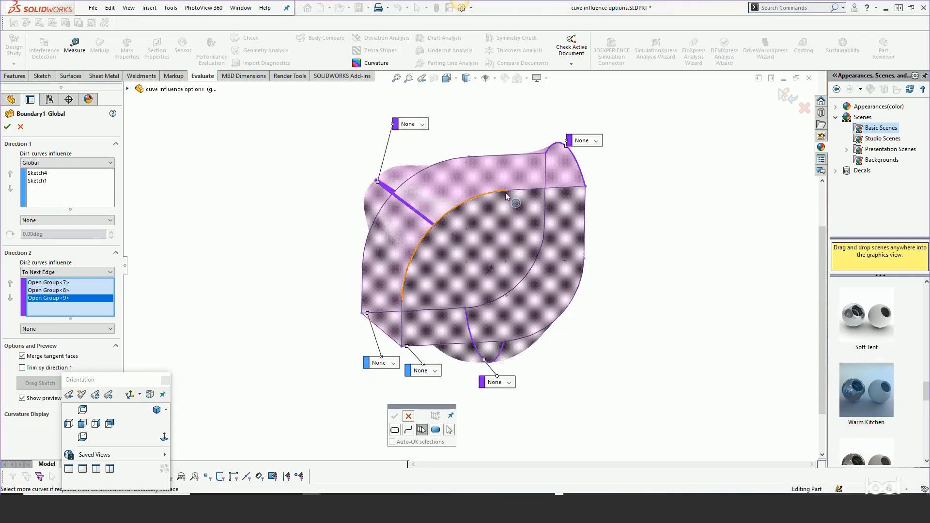
Set the Direction 2 curves influence to Linear and check the preview from the right and front
click(83, 271)
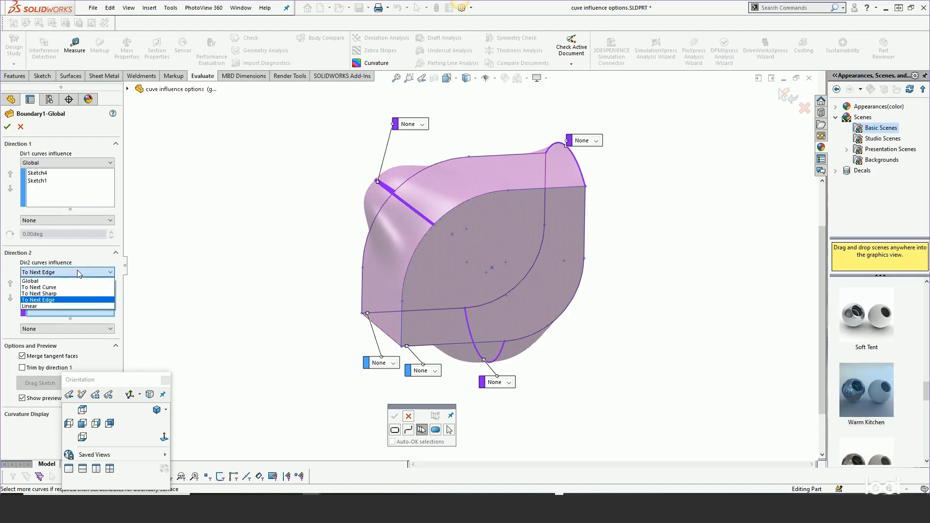
click(46, 308)
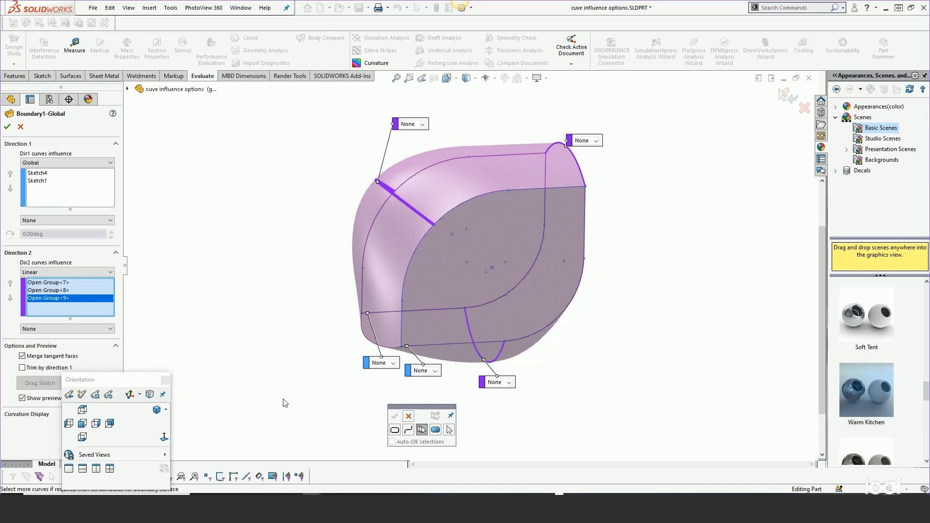
click(96, 424)
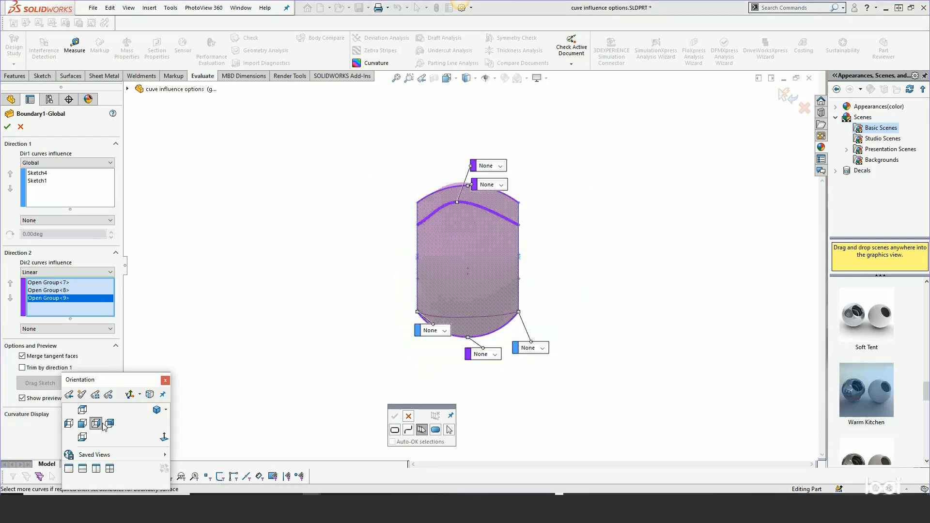
click(82, 424)
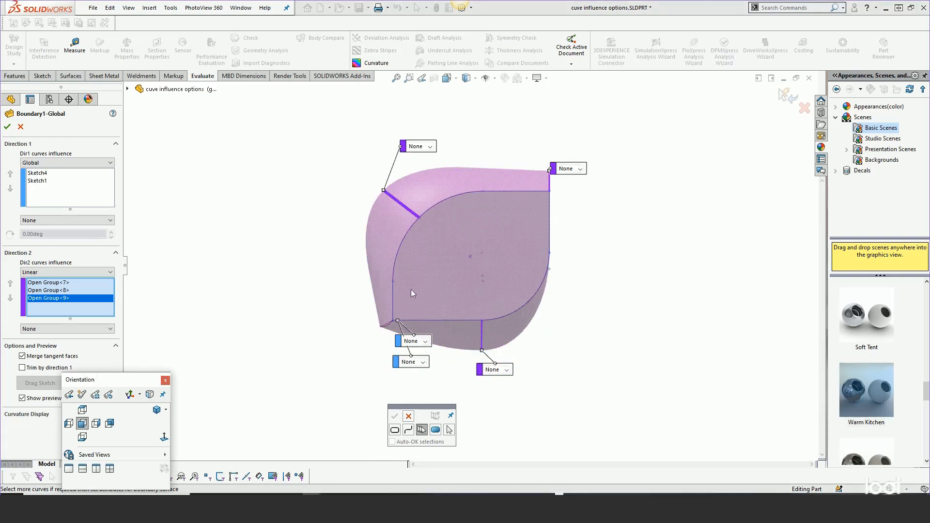
Compare the Global and Linear influence options for Direction 2 in the front view, finishing on Linear with the selection helper closed
click(63, 272)
click(58, 282)
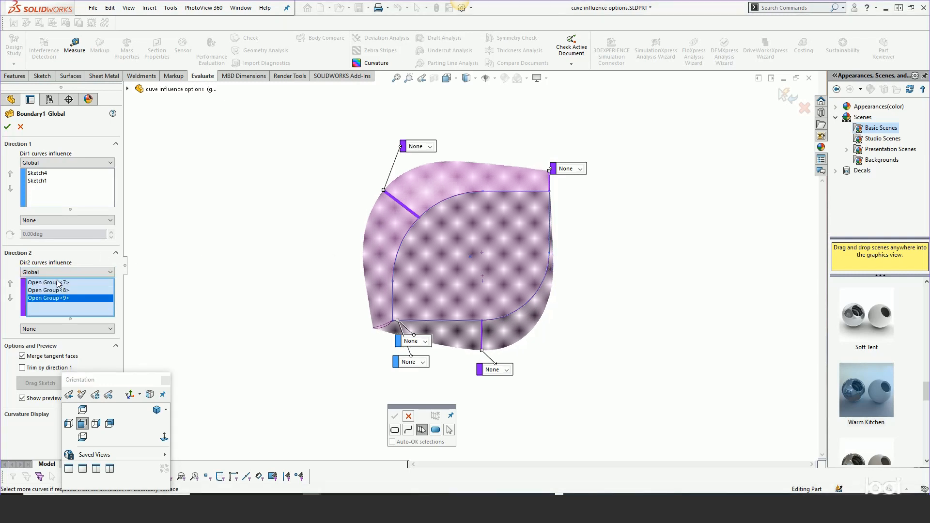
click(55, 273)
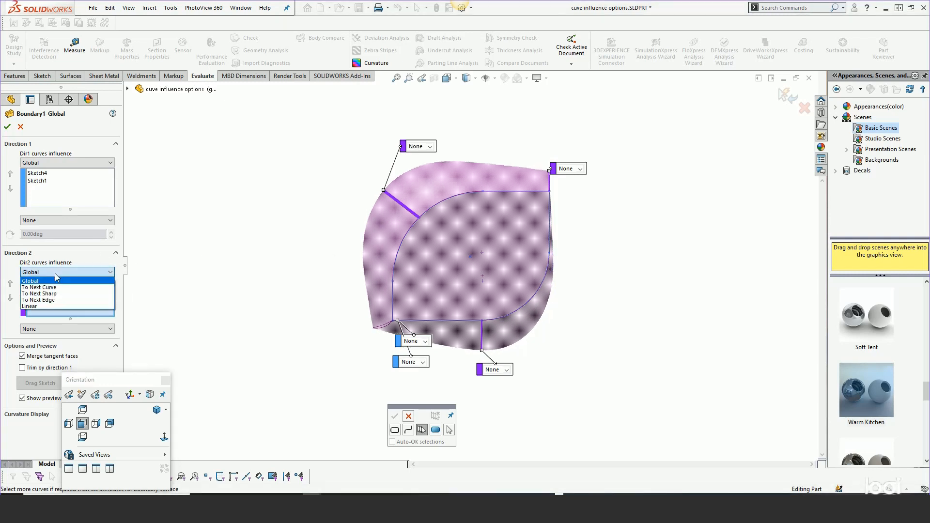
click(33, 308)
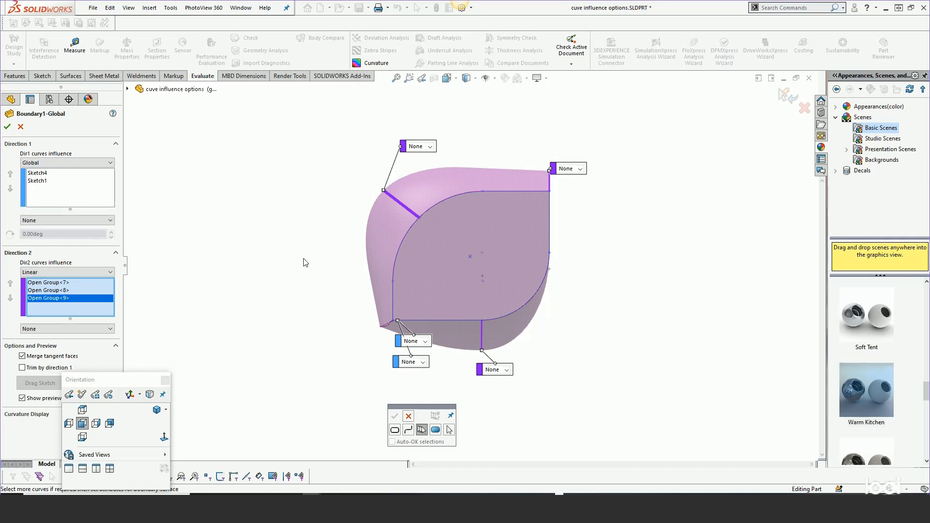
click(410, 418)
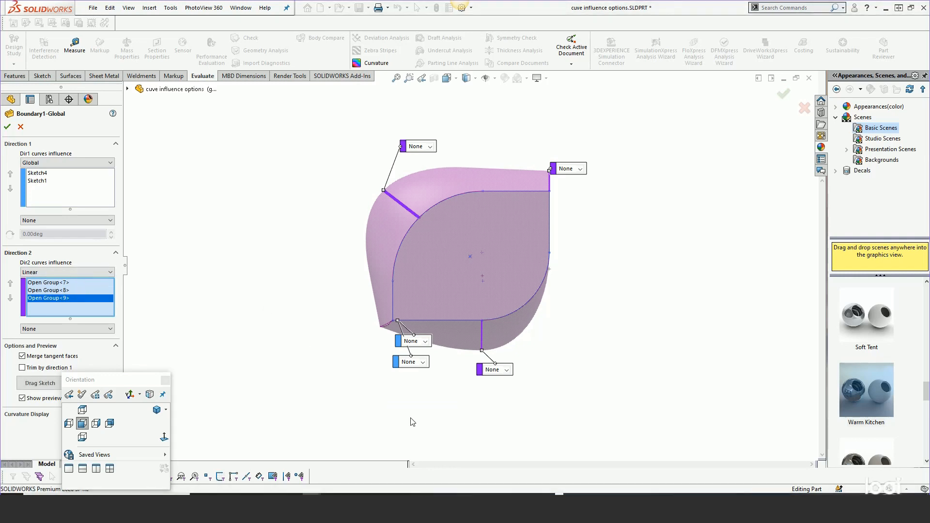